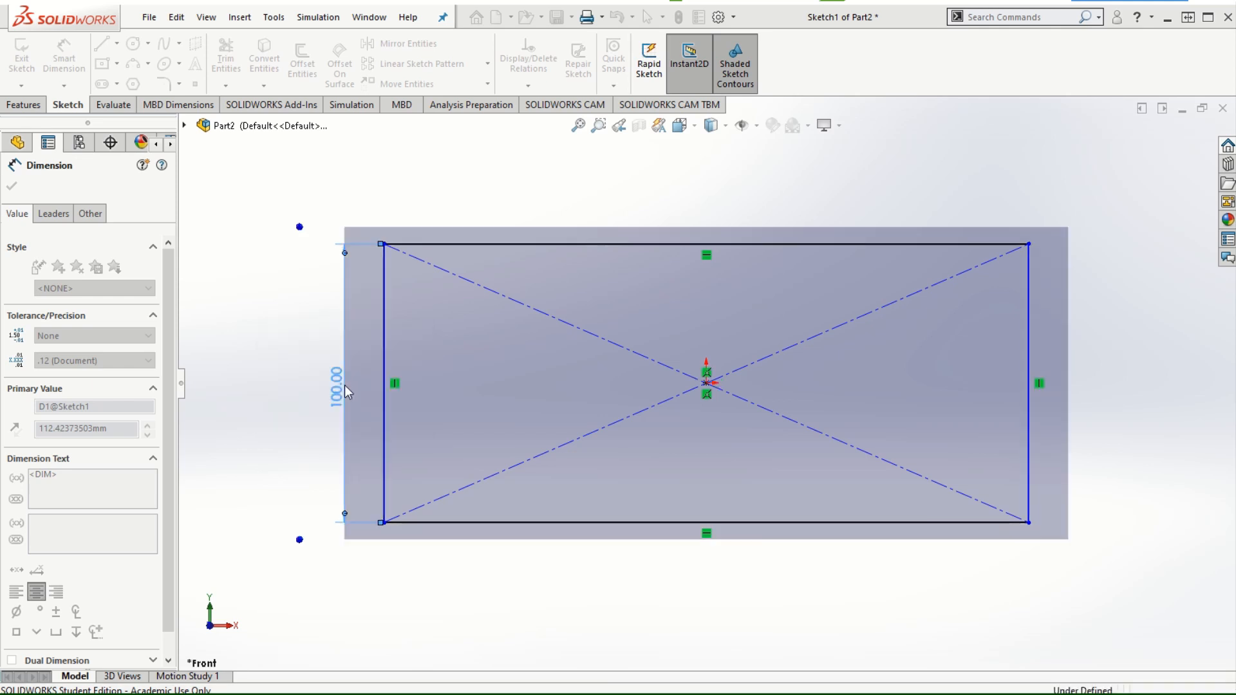
- Dimension the rectangle's upper horizontal edge at 200 mm
click(656, 243)
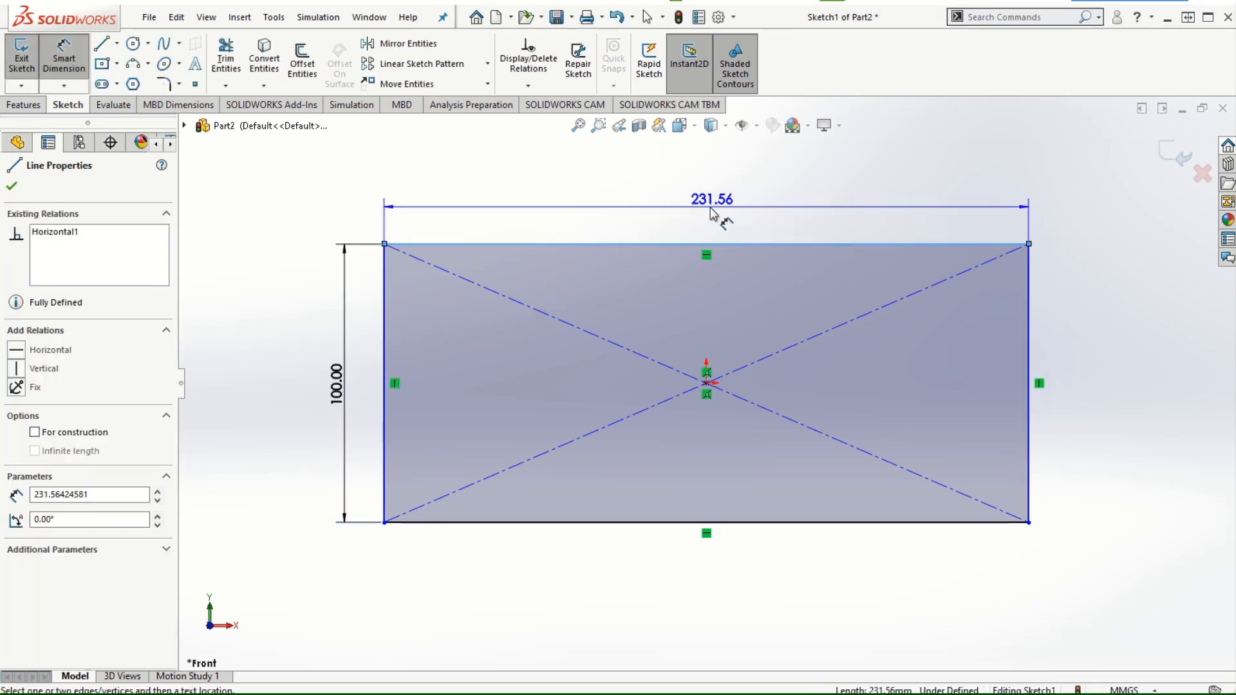
click(704, 222)
text(200)
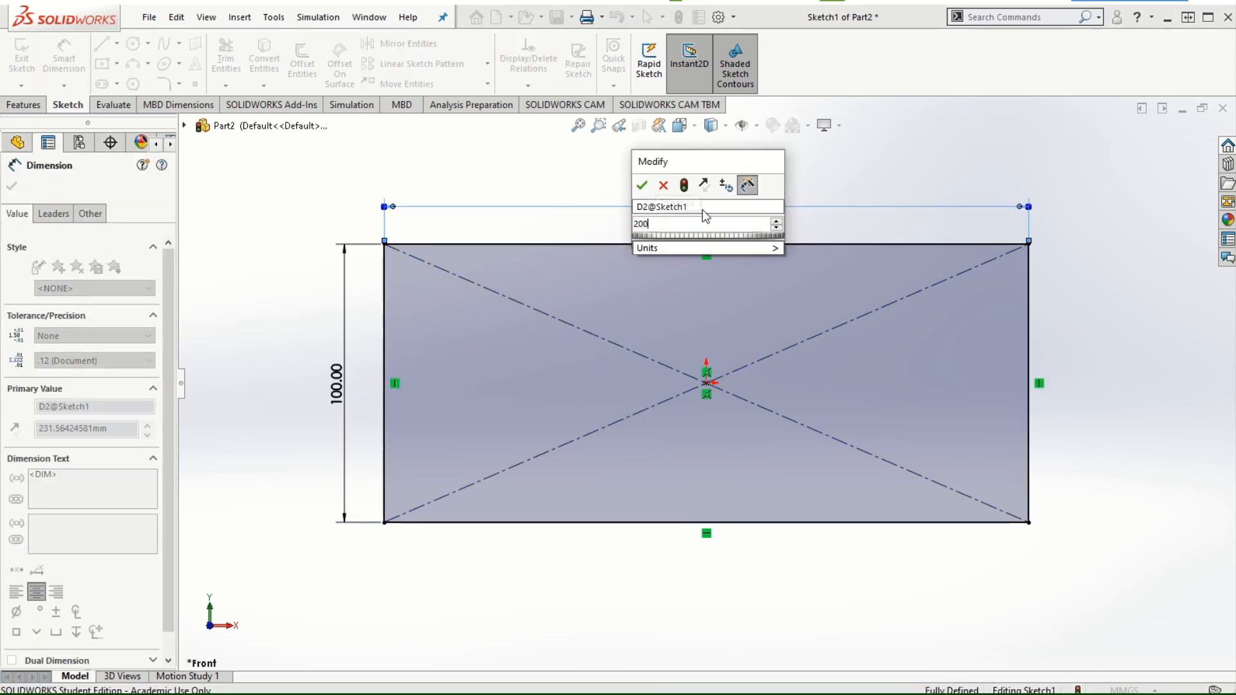
key(Return)
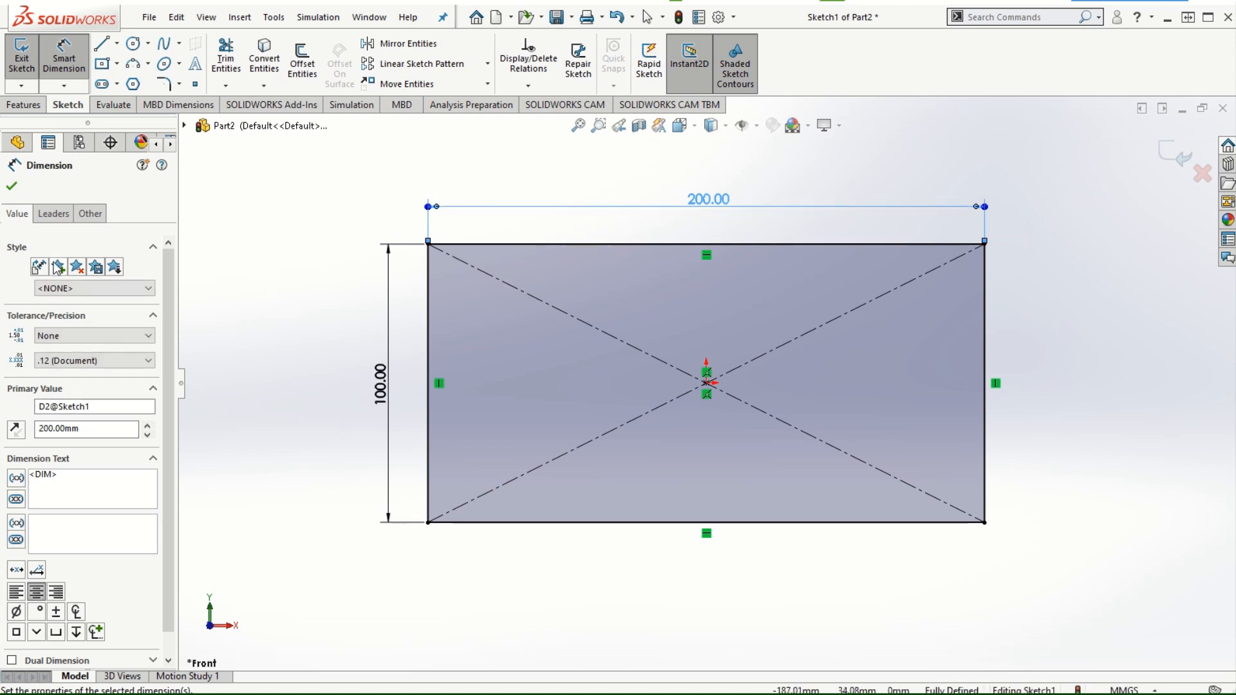
click(11, 186)
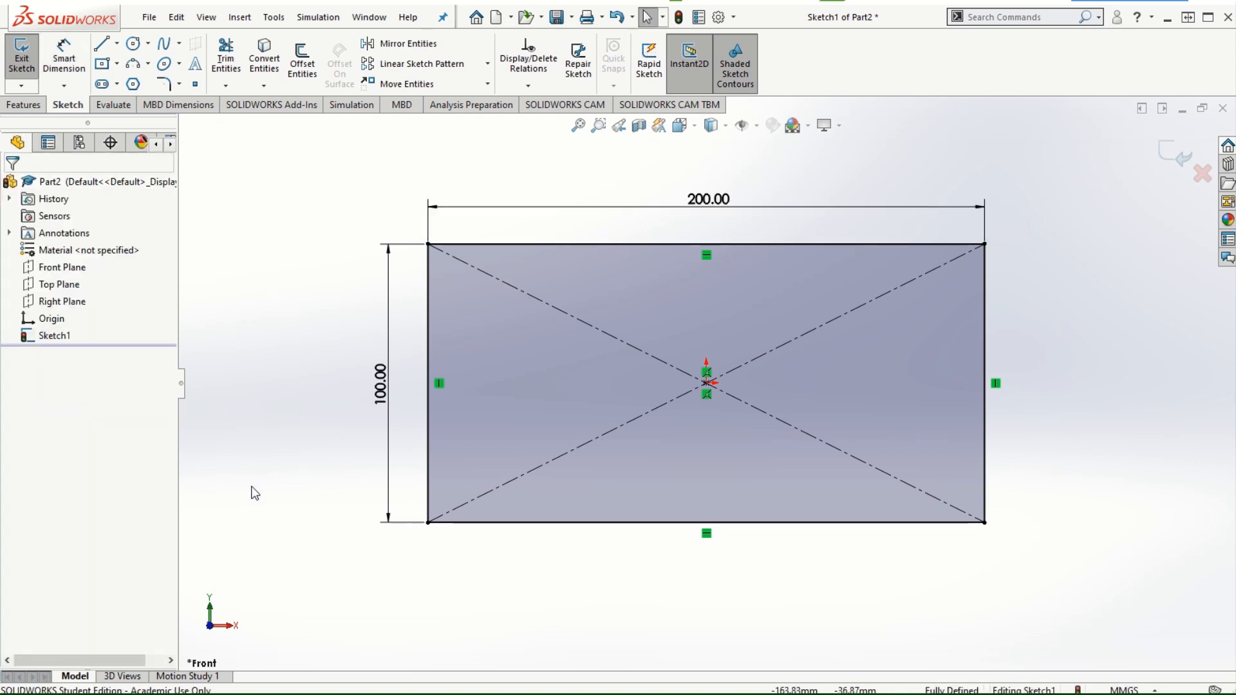
- Extrude the rectangle sketch as a blind boss 10 mm deep from the sketch plane
click(31, 105)
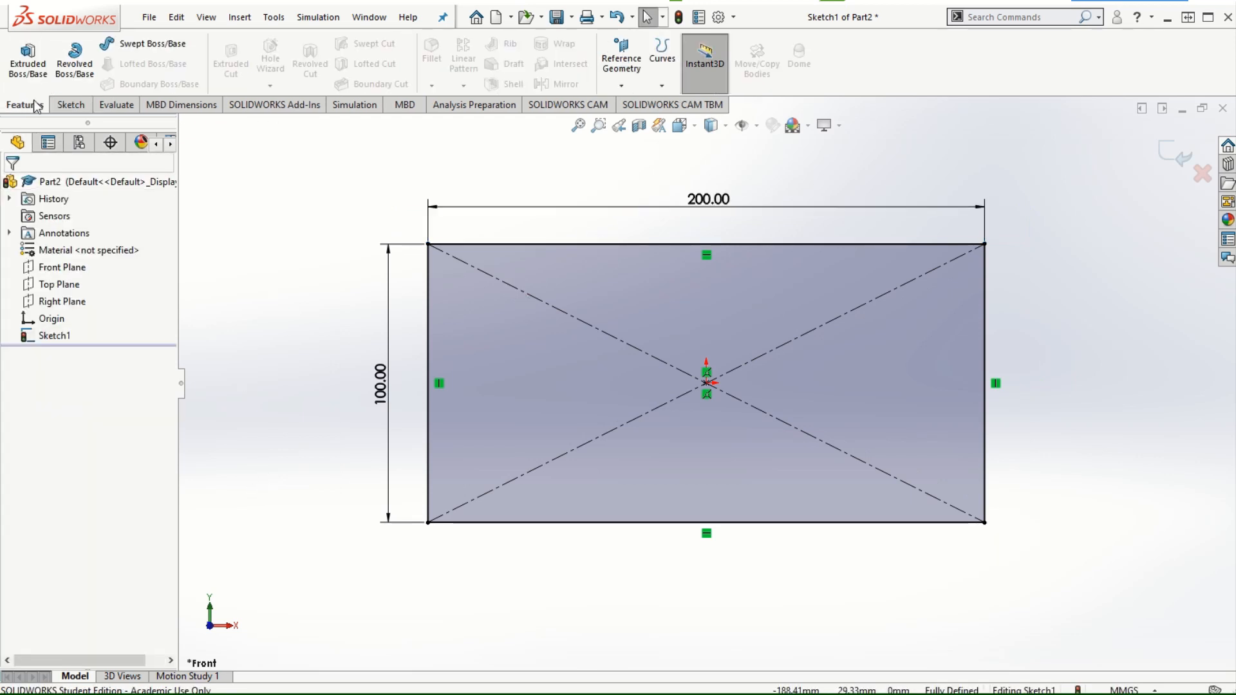
click(27, 62)
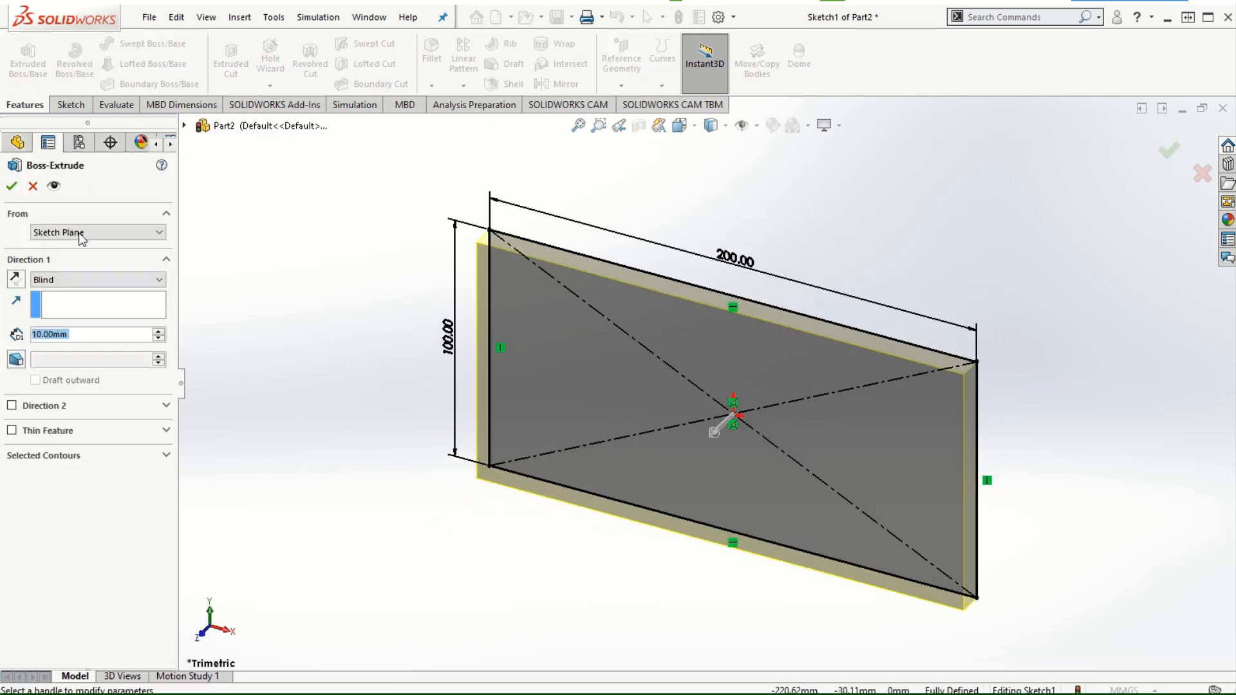
click(11, 186)
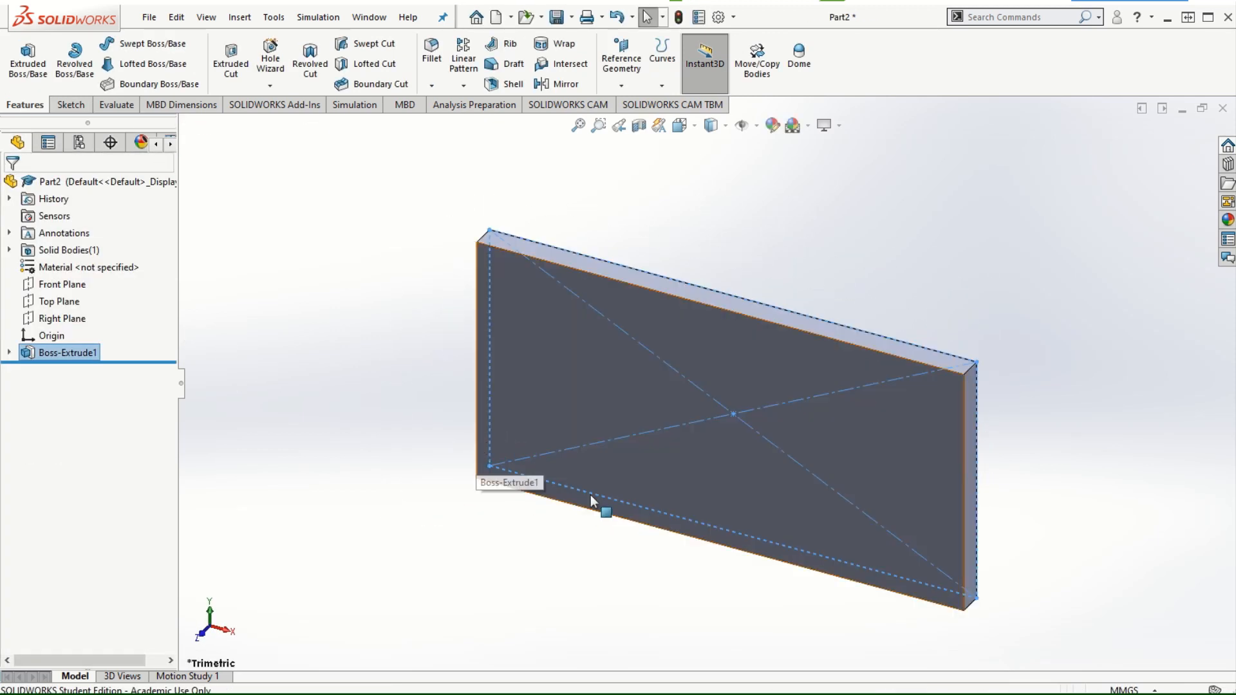
click(1057, 491)
scroll(889, 475, down, 2)
scroll(890, 475, up, 1)
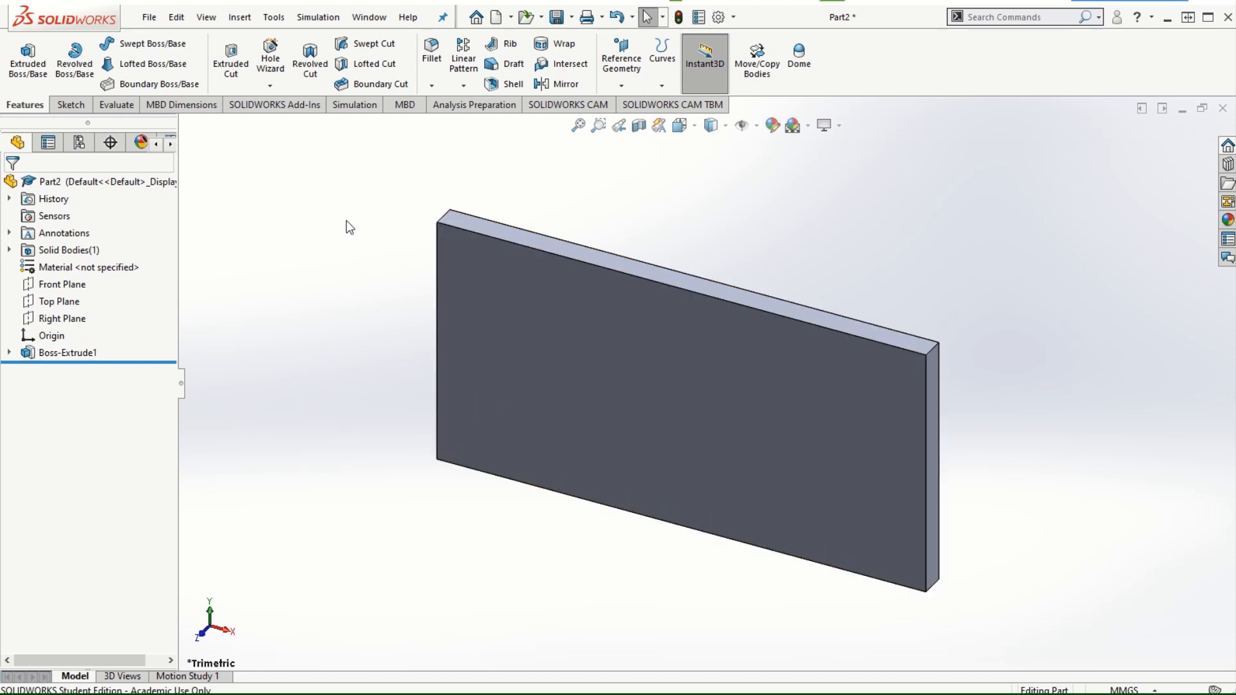
- Fillet the plate's upper-right corner edge with a symmetric 10 mm radius
click(433, 61)
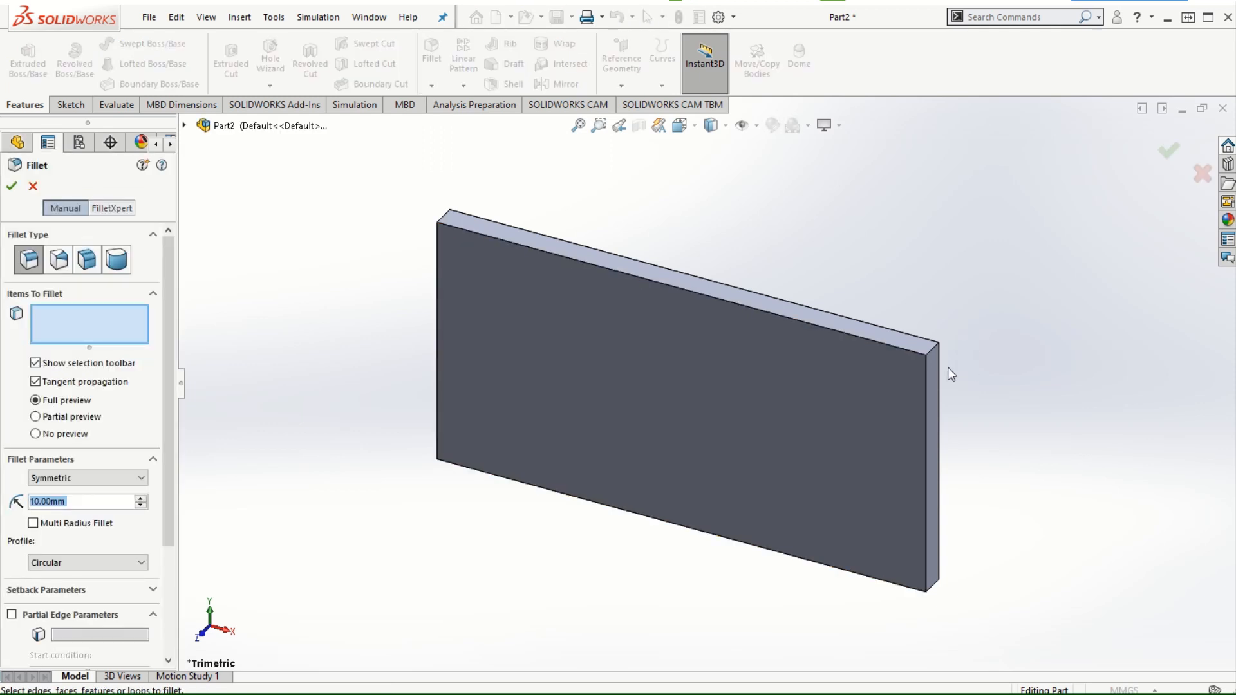
click(930, 351)
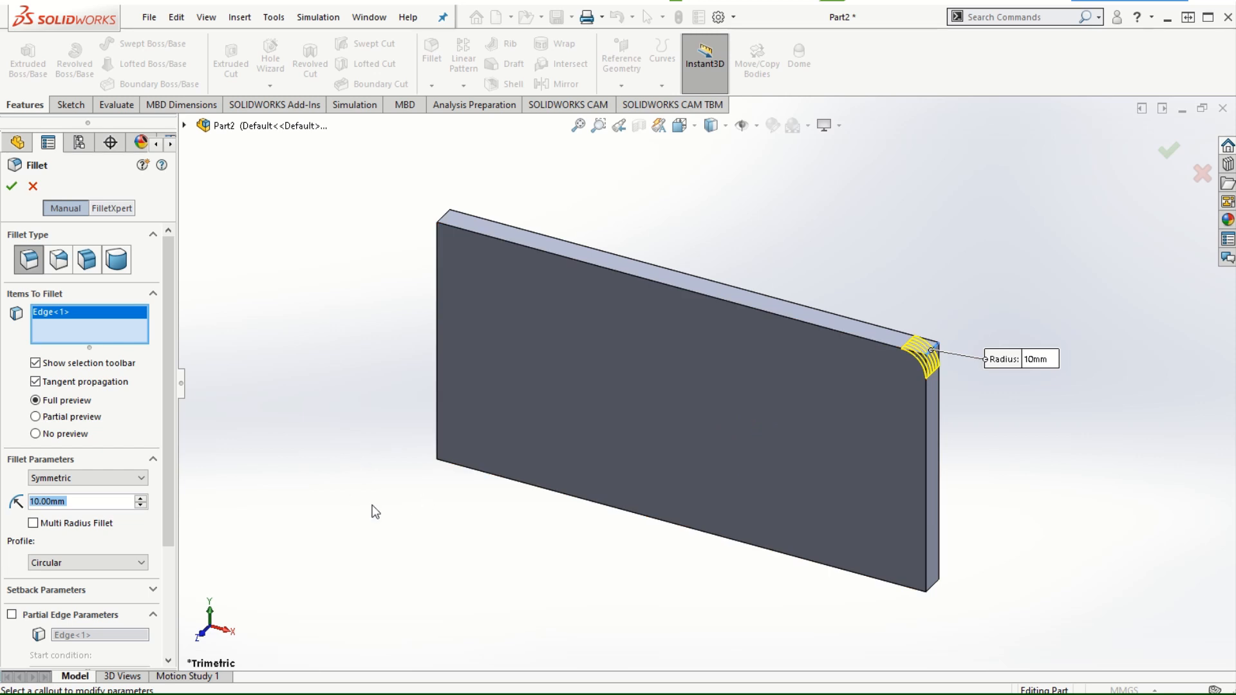
click(11, 186)
- Fillet the plate's upper-left corner edge as a separate feature with a 20 mm radius
middle_drag(317, 364, 480, 287)
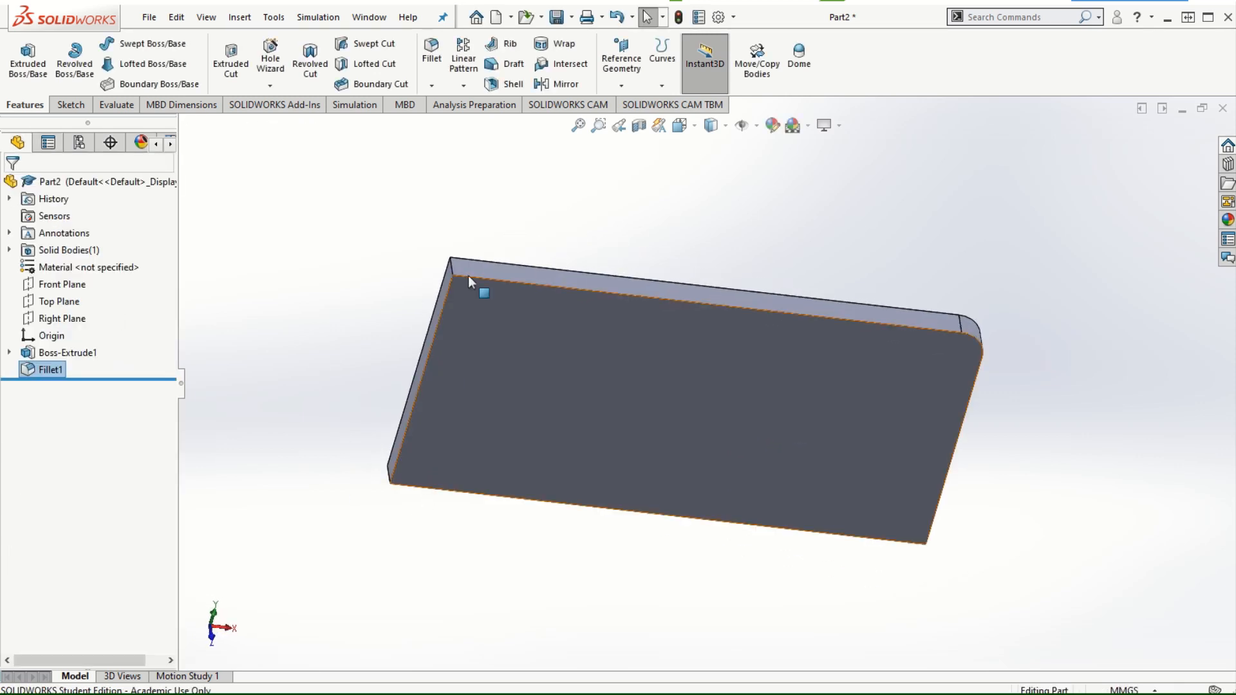
click(432, 57)
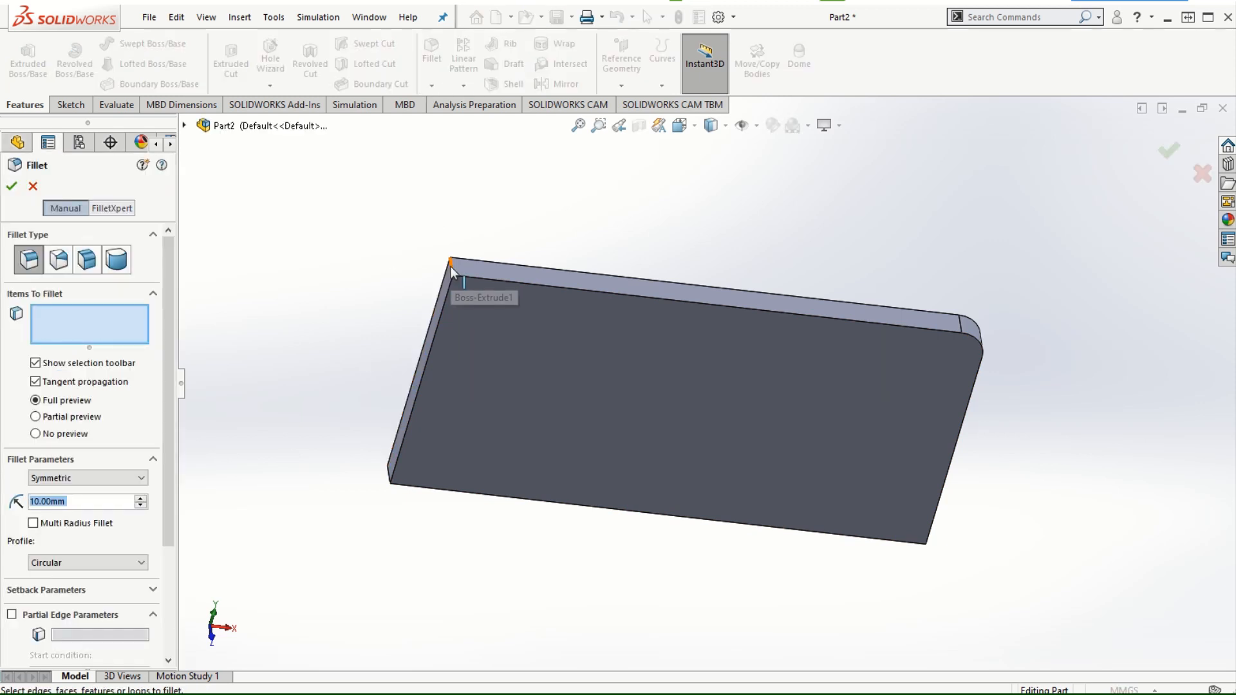
click(453, 267)
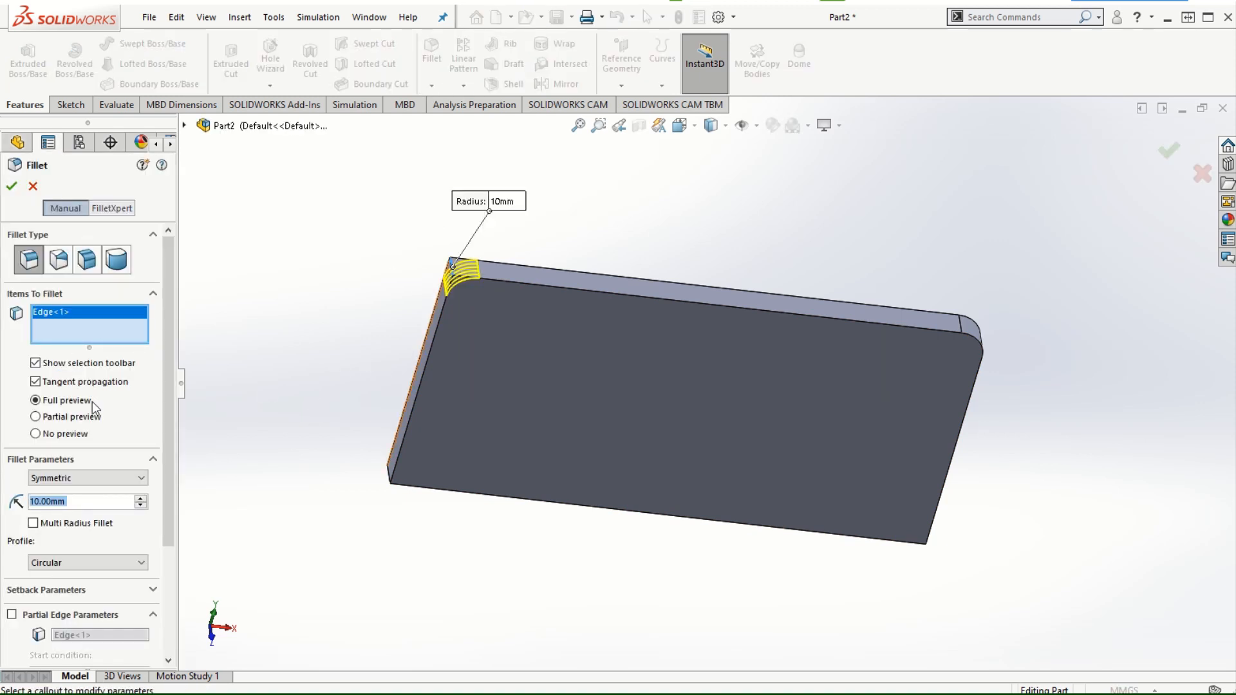
click(139, 498)
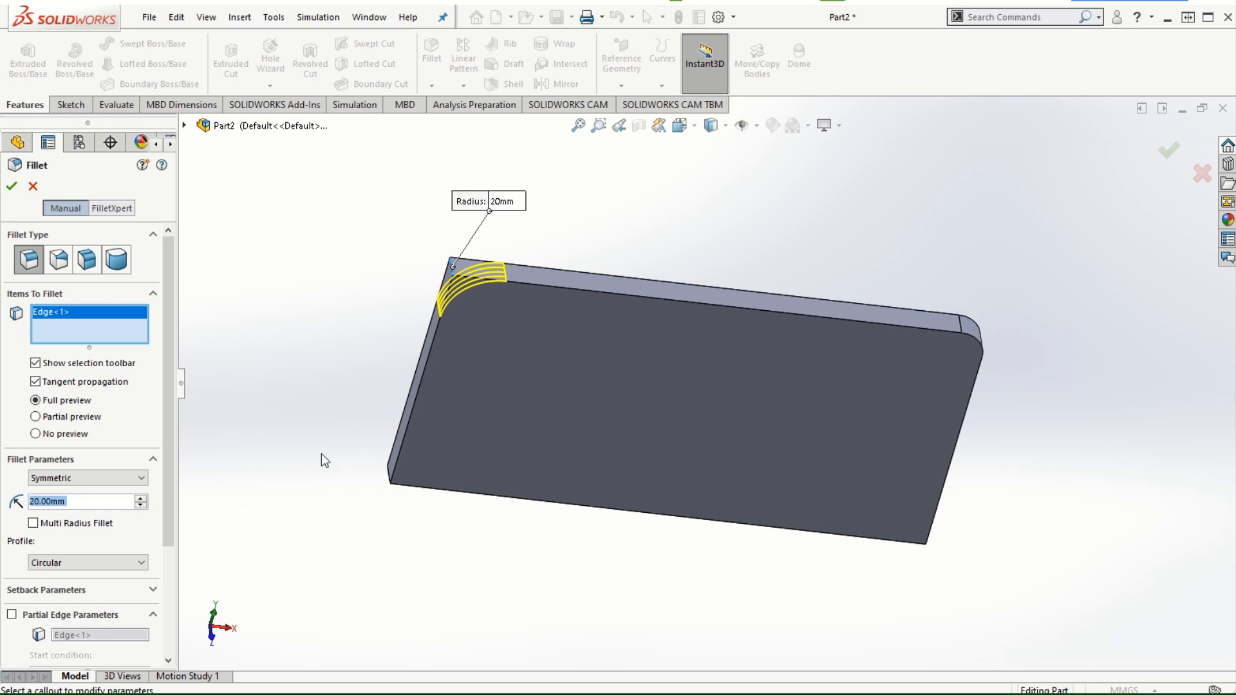
click(12, 186)
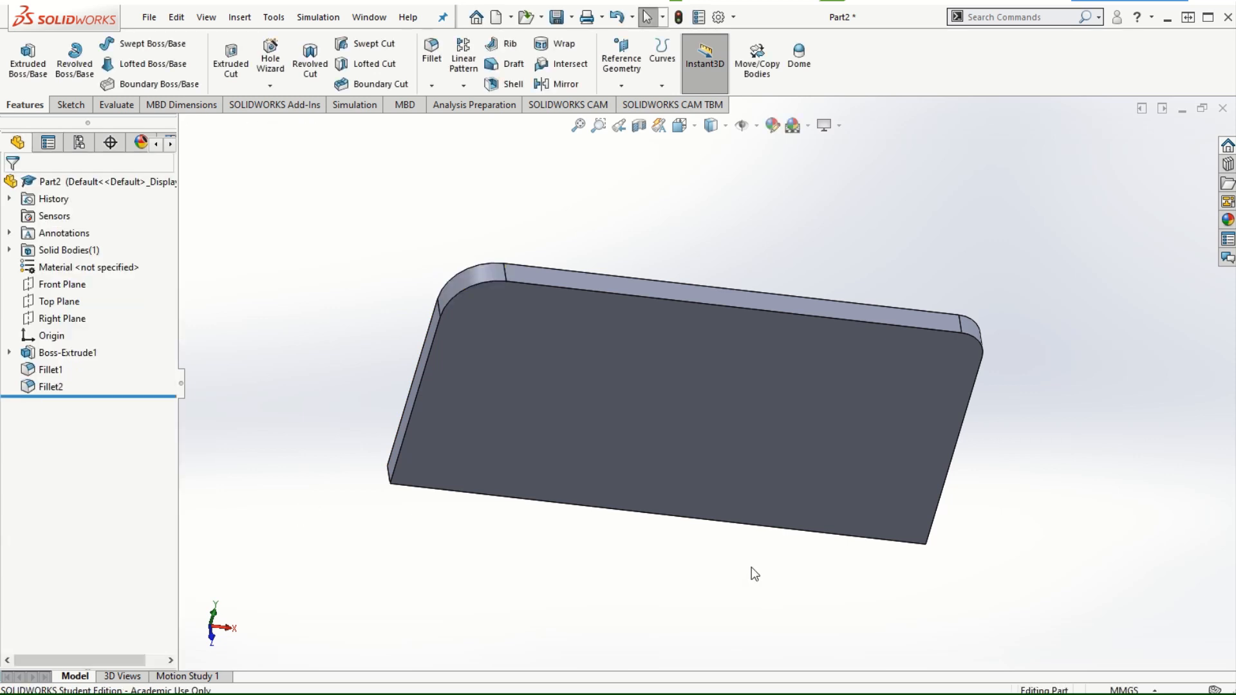
- Examine the radii of the two corner fillets on the plate
middle_drag(751, 566, 622, 493)
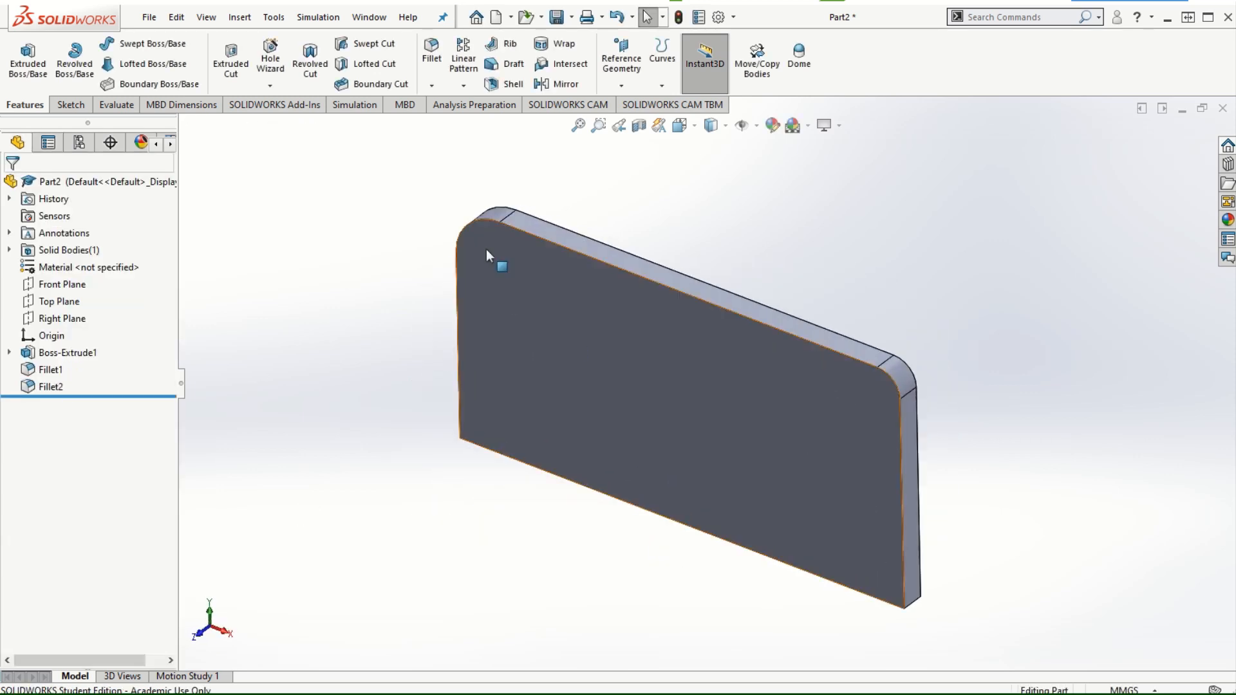
click(493, 215)
click(899, 378)
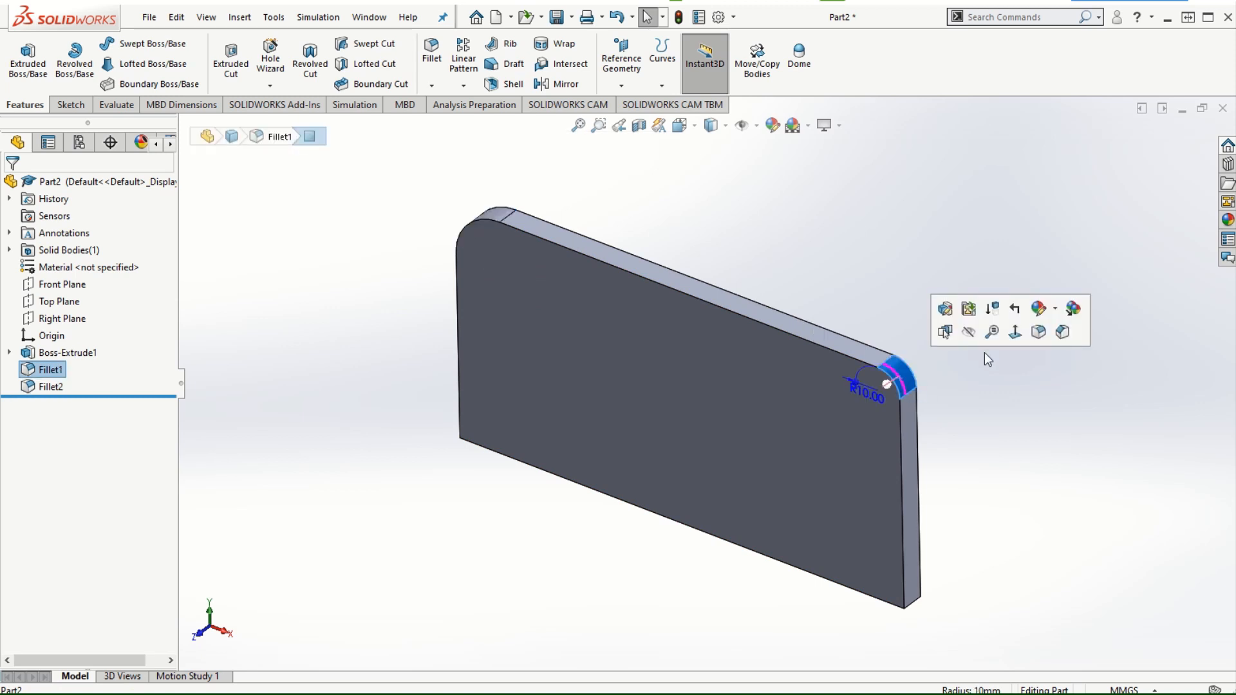
click(985, 354)
- Move the upper-left fillet's radius dimension clear of the plate and link its value to a new shared name, LinkFillet
scroll(853, 404, down, 1)
middle_drag(994, 477, 1008, 475)
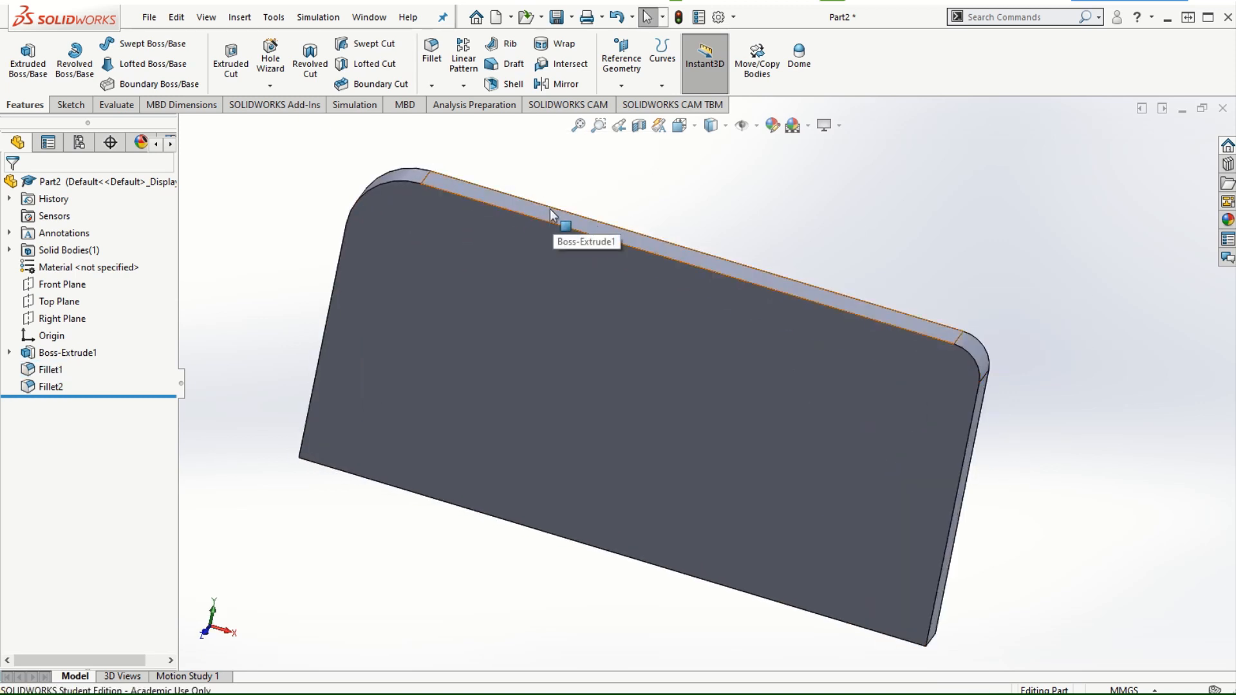
click(402, 173)
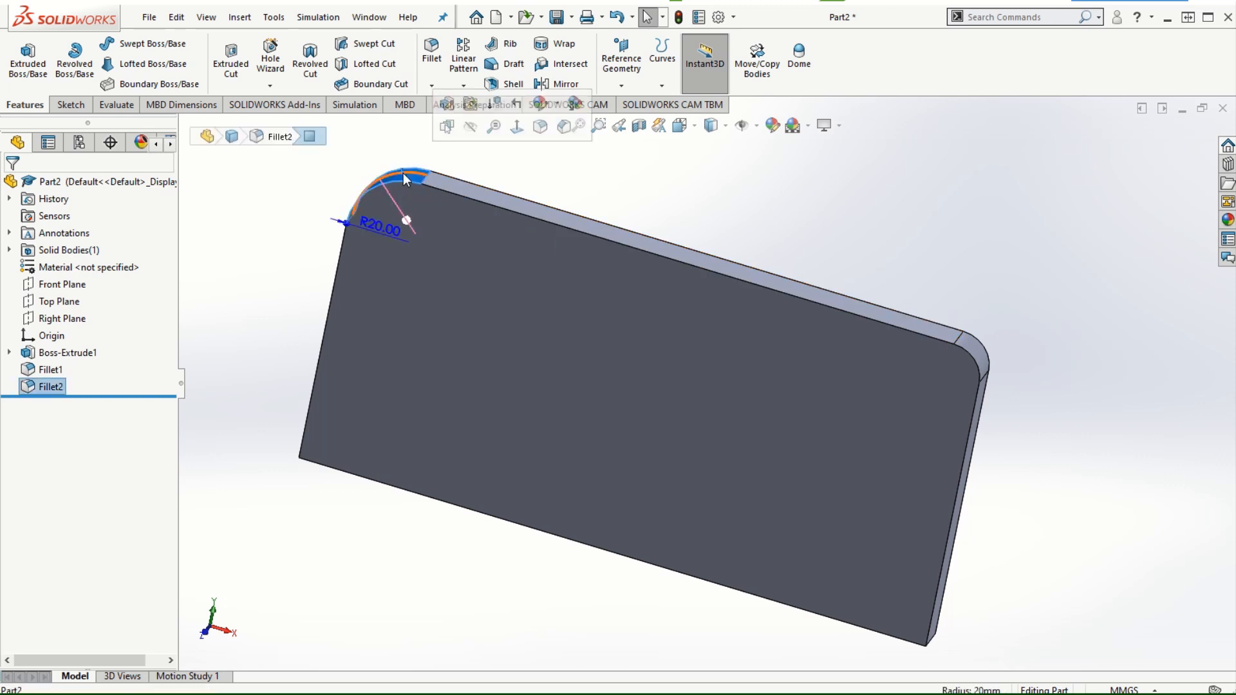
drag(370, 229, 264, 201)
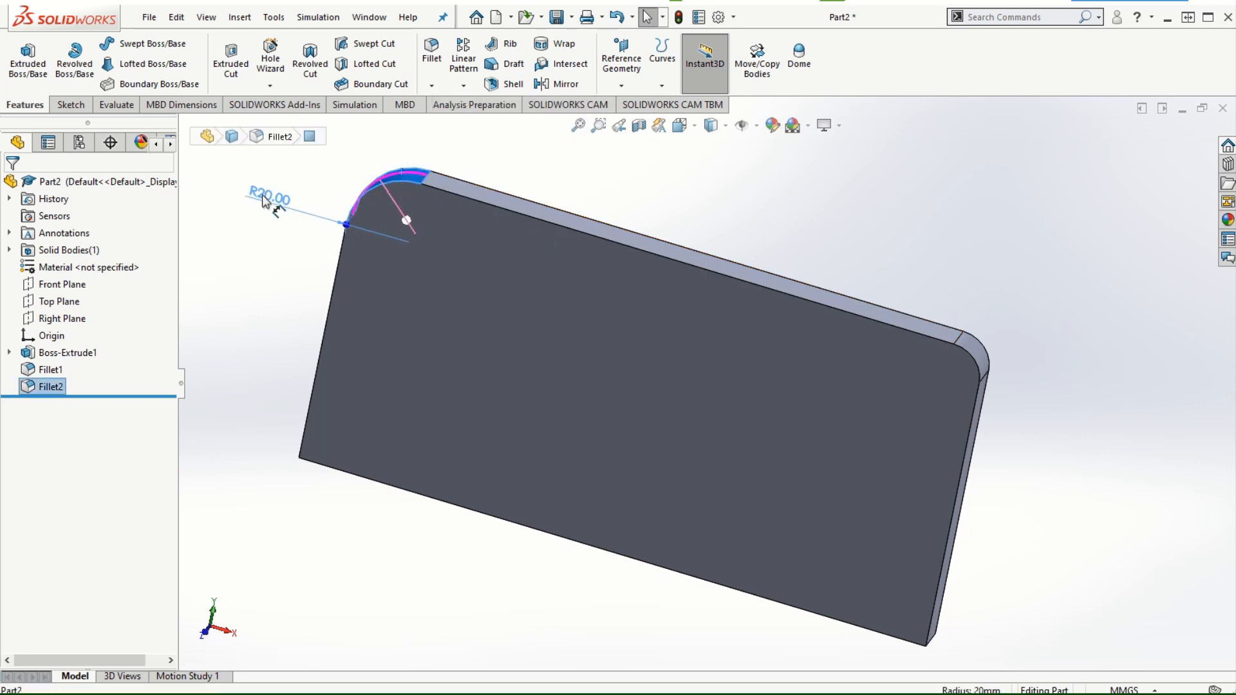
right_click(264, 195)
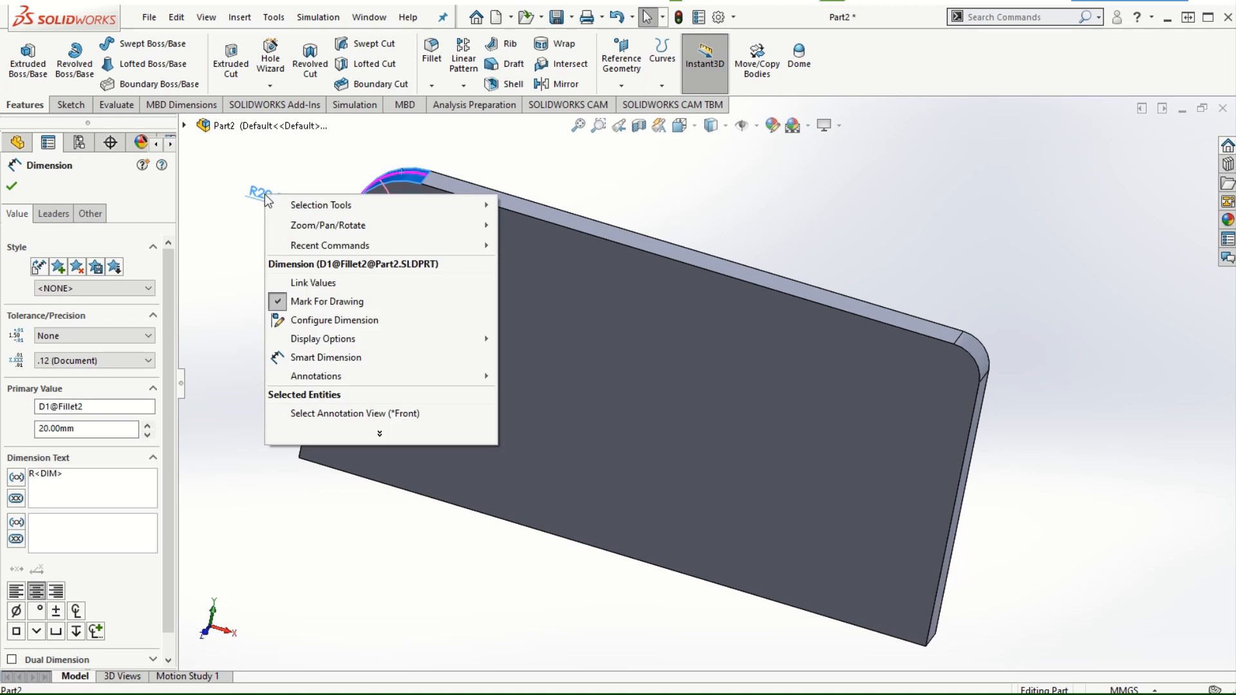
click(325, 285)
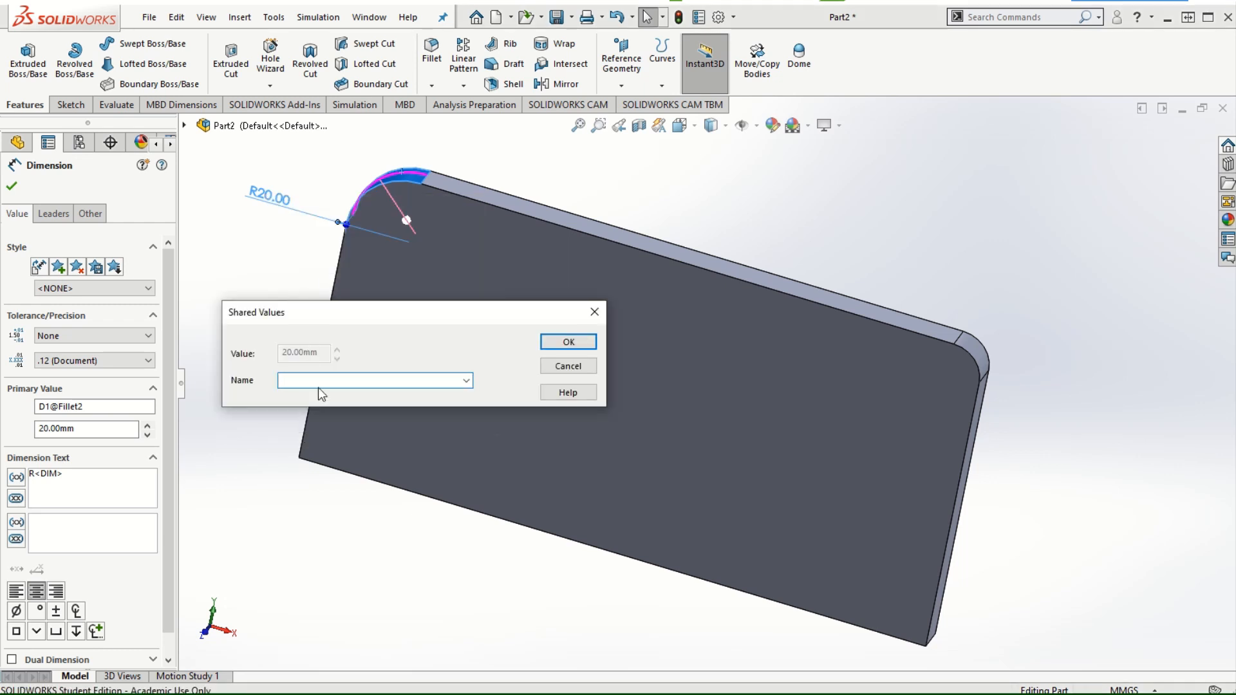
text(LinkFillet)
click(570, 343)
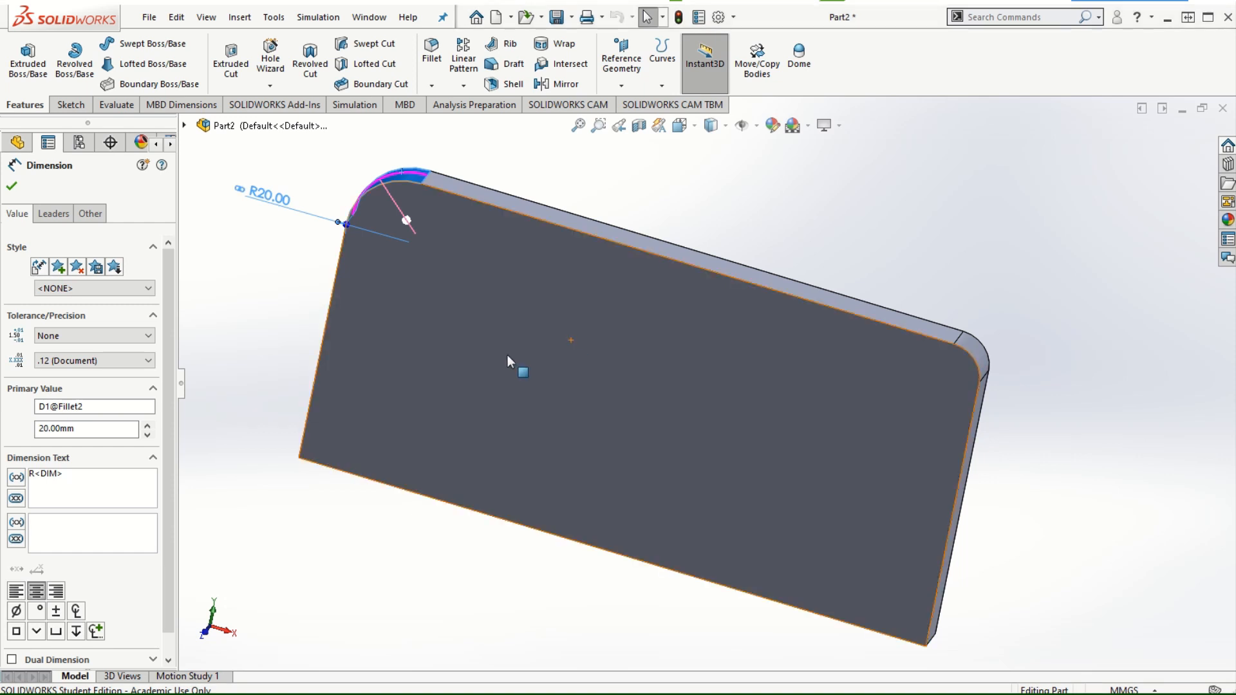
click(12, 186)
- Examine the link symbol on the upper-left fillet's radius dimension
click(393, 180)
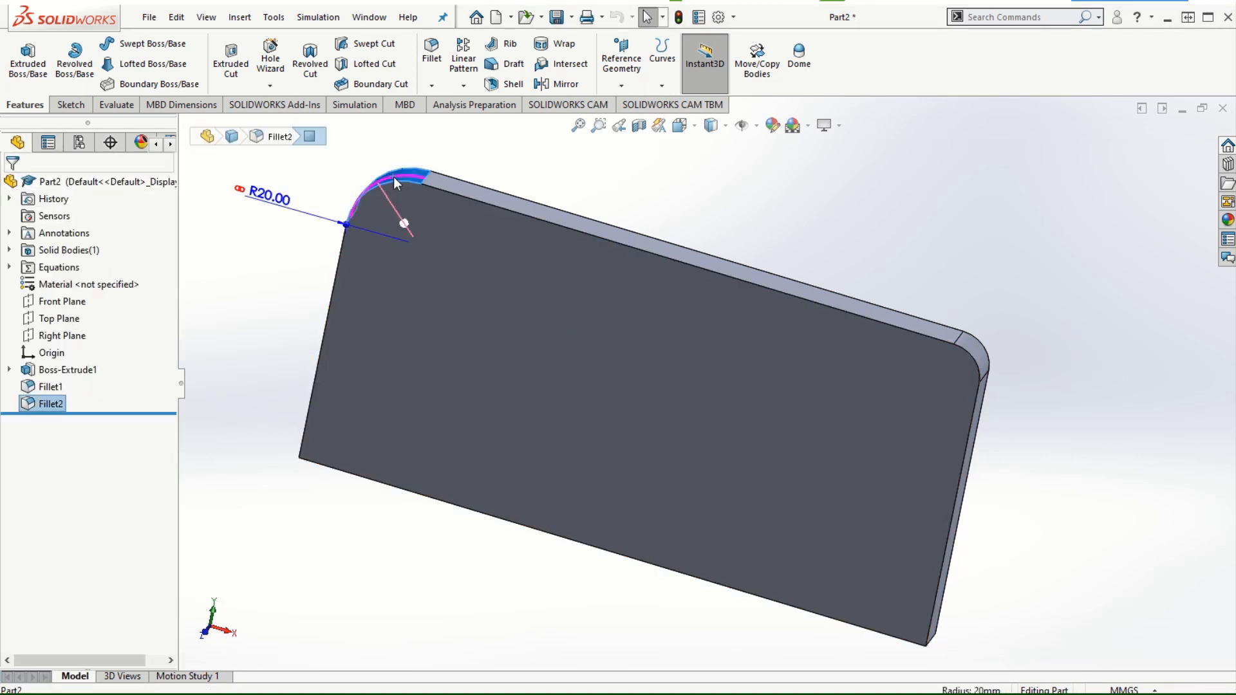
scroll(247, 225, down, 2)
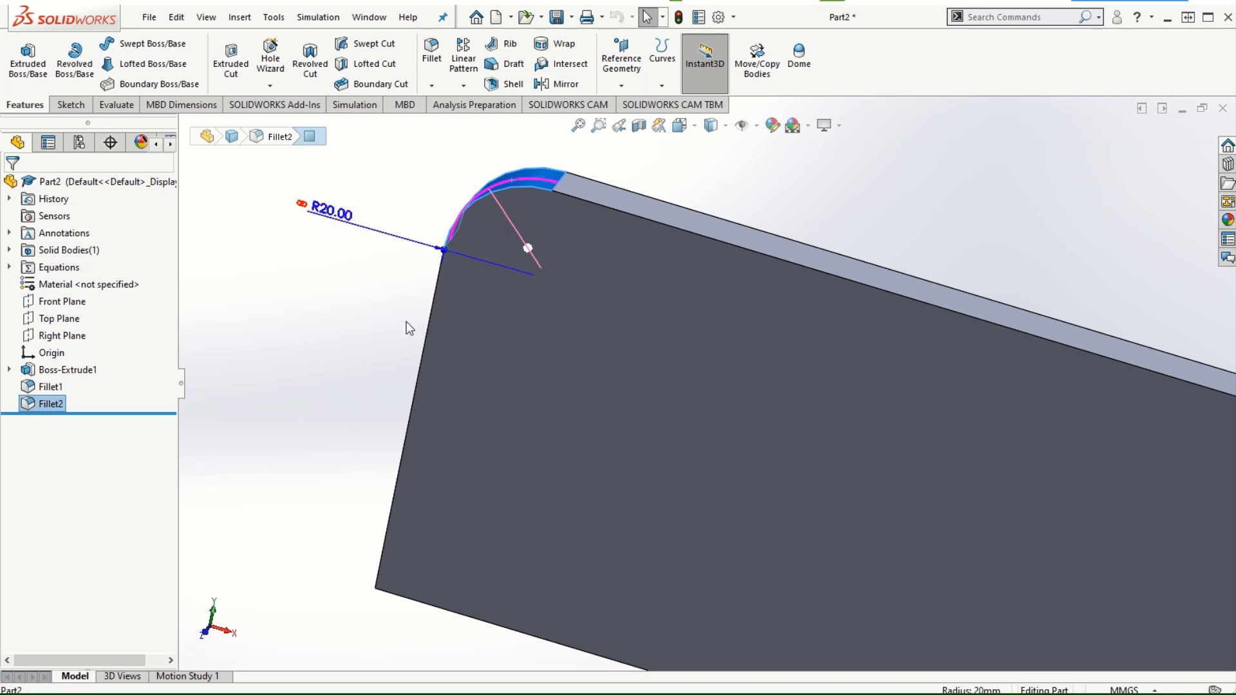
scroll(434, 395, up, 5)
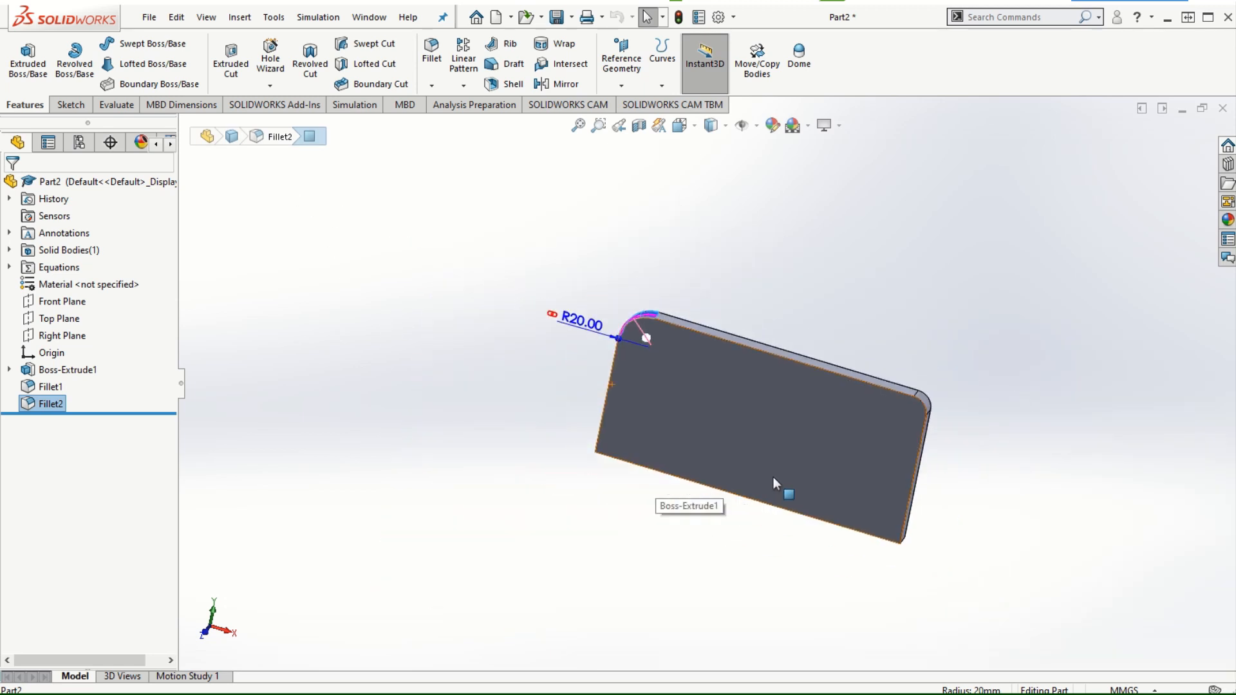
scroll(806, 438, down, 1)
scroll(1017, 395, up, 1)
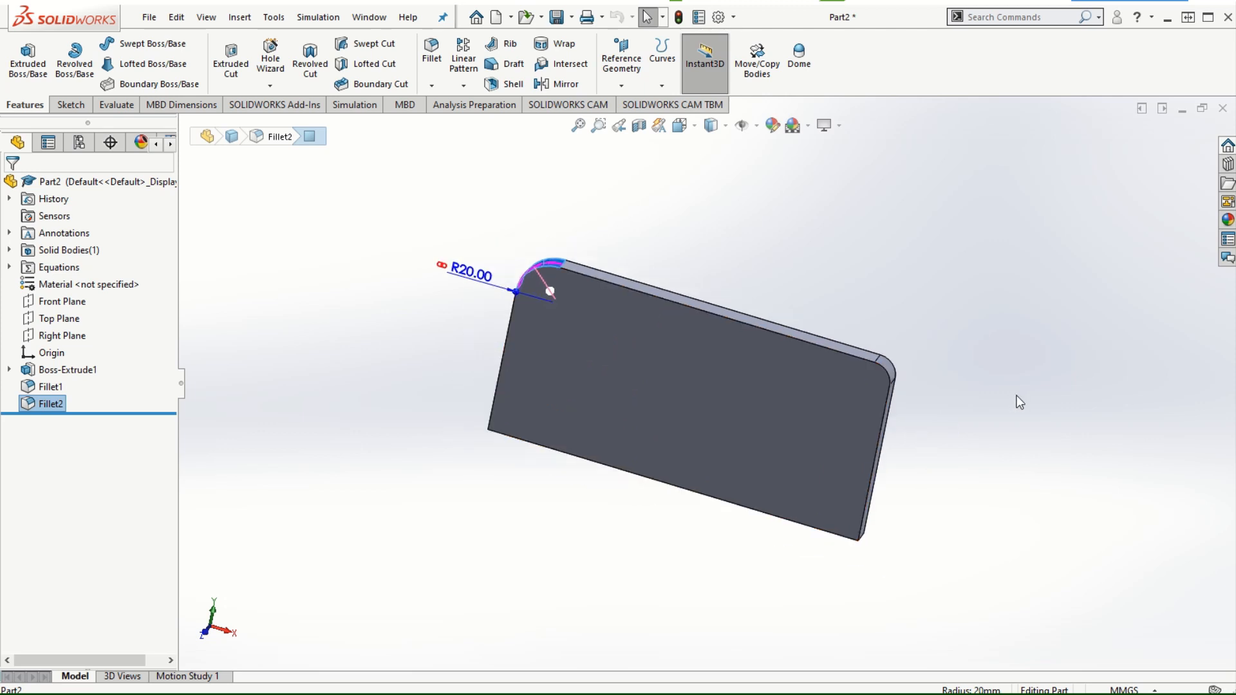
click(1024, 416)
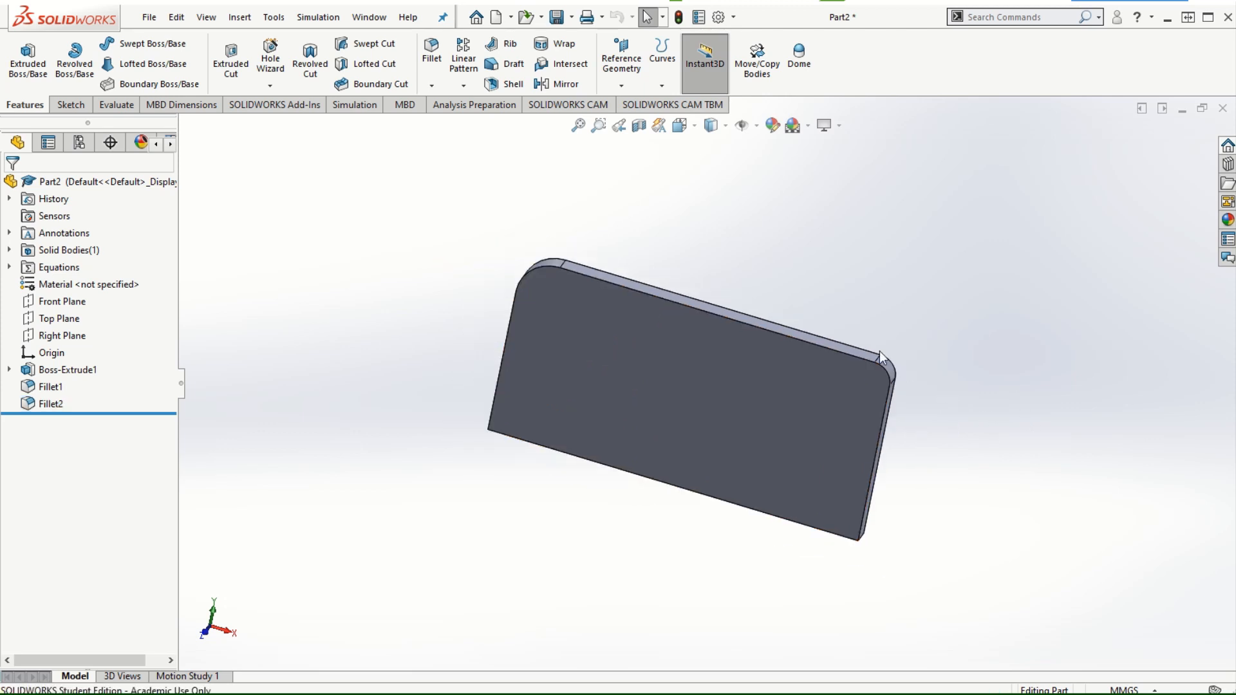
- Move the upper-right fillet's radius dimension off the plate and link its value to the existing shared name LinkFillet
click(890, 372)
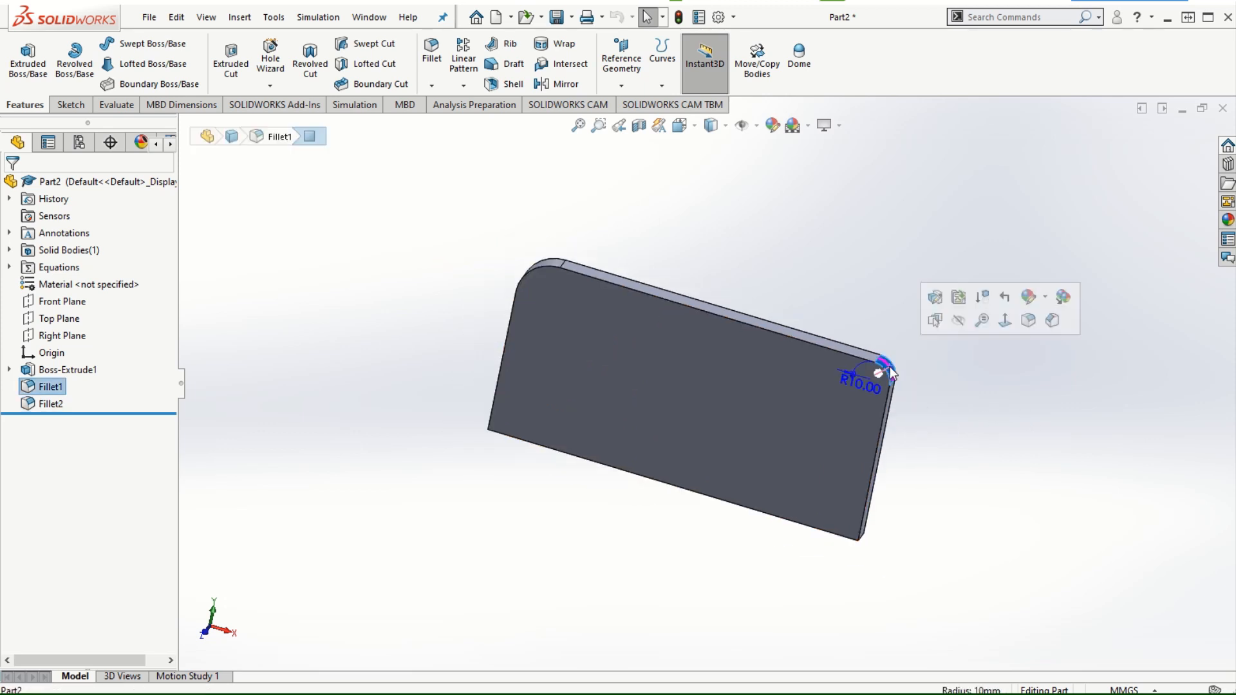
drag(874, 381, 1030, 373)
click(1028, 368)
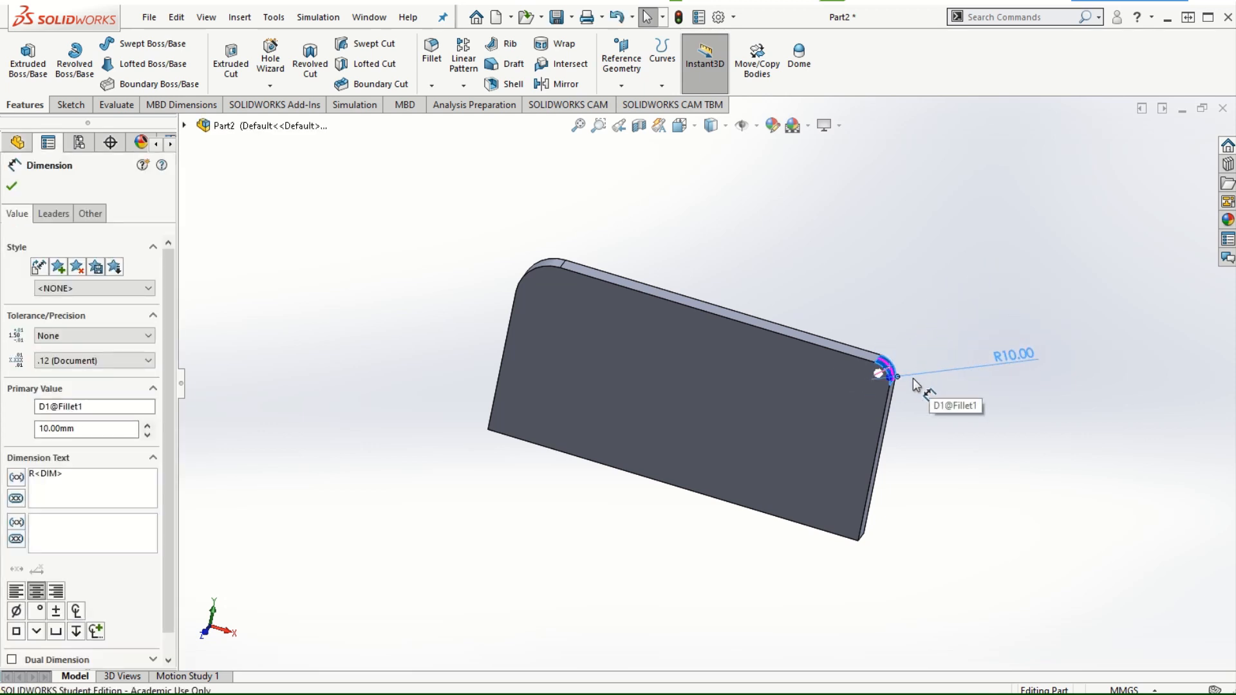
right_click(1013, 354)
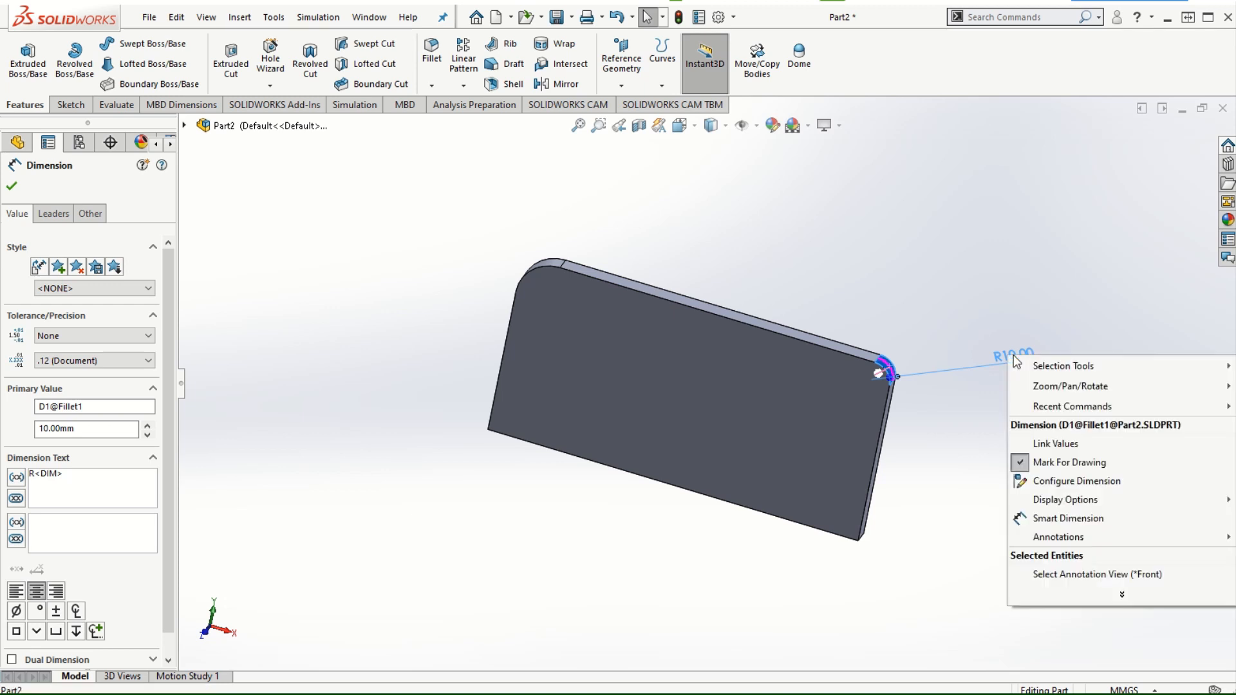
click(1059, 445)
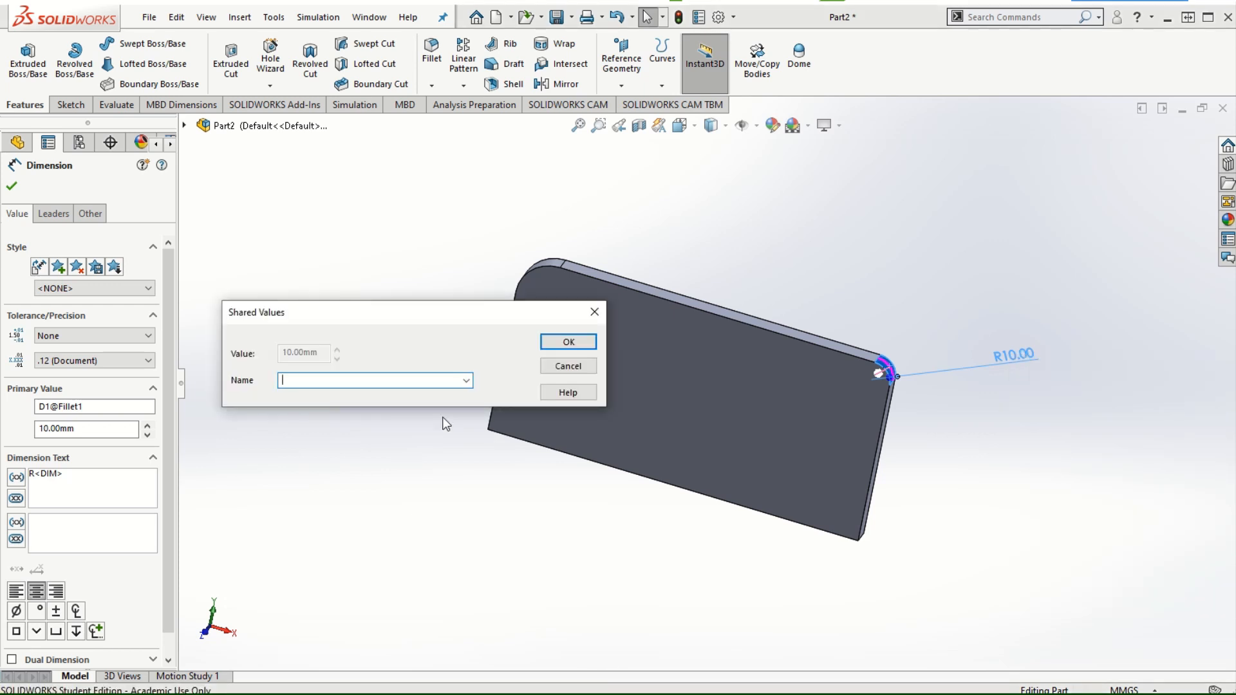
click(467, 379)
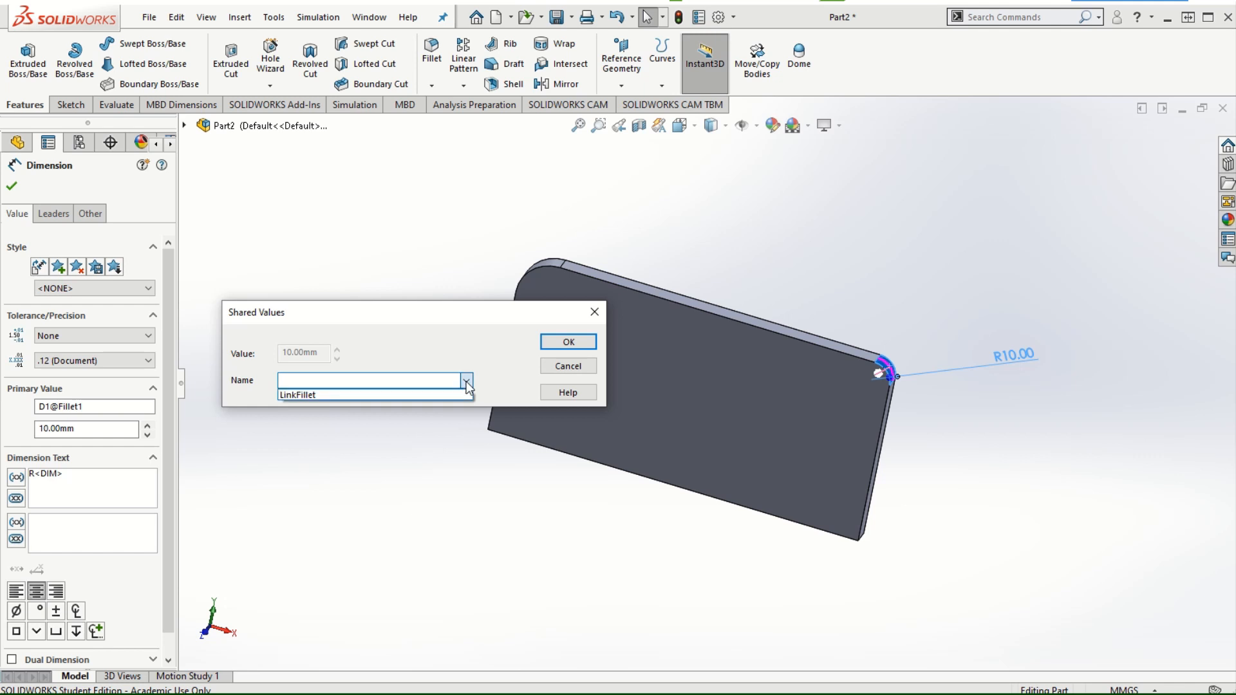
click(307, 395)
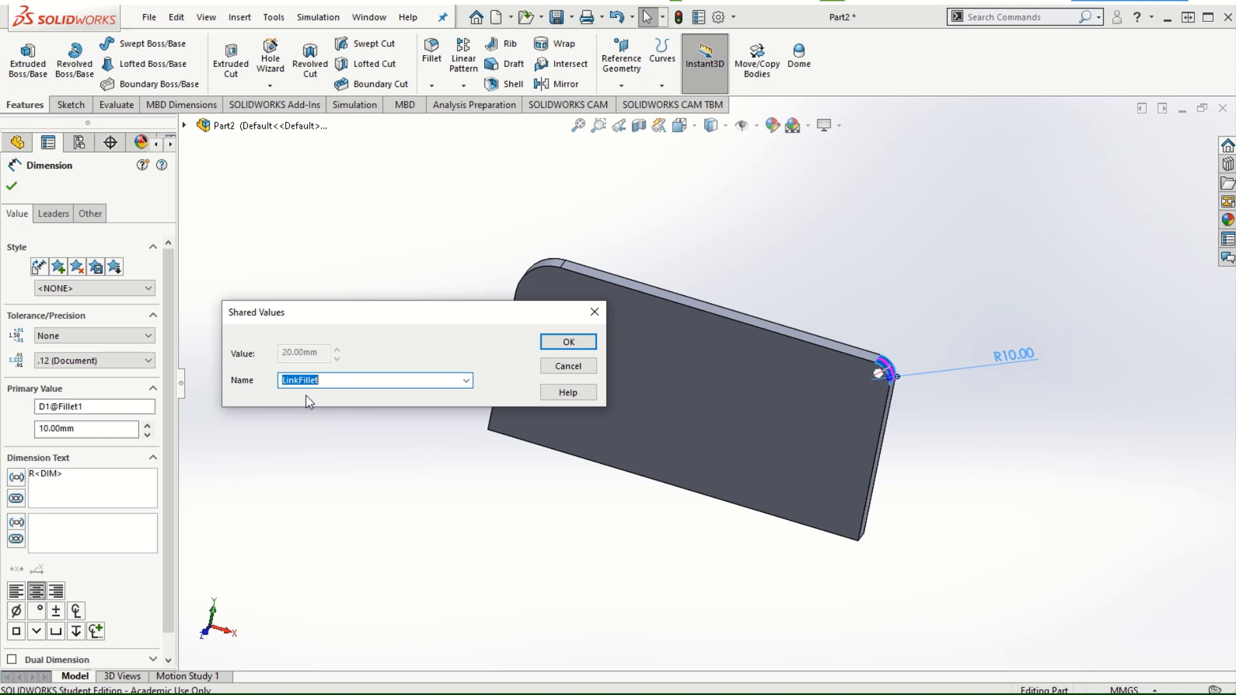
click(569, 342)
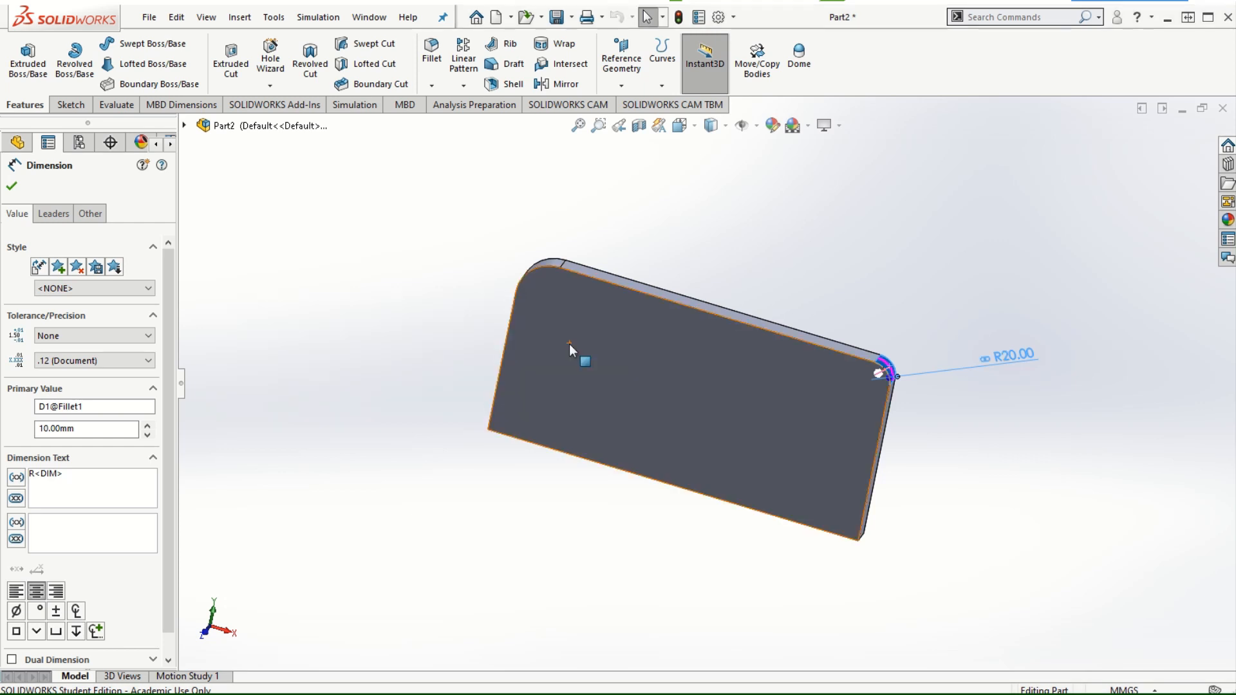
- Rebuild the part to apply the linked fillet radius and check both rounded corners, including the upper-right fillet's radius dimension
click(13, 186)
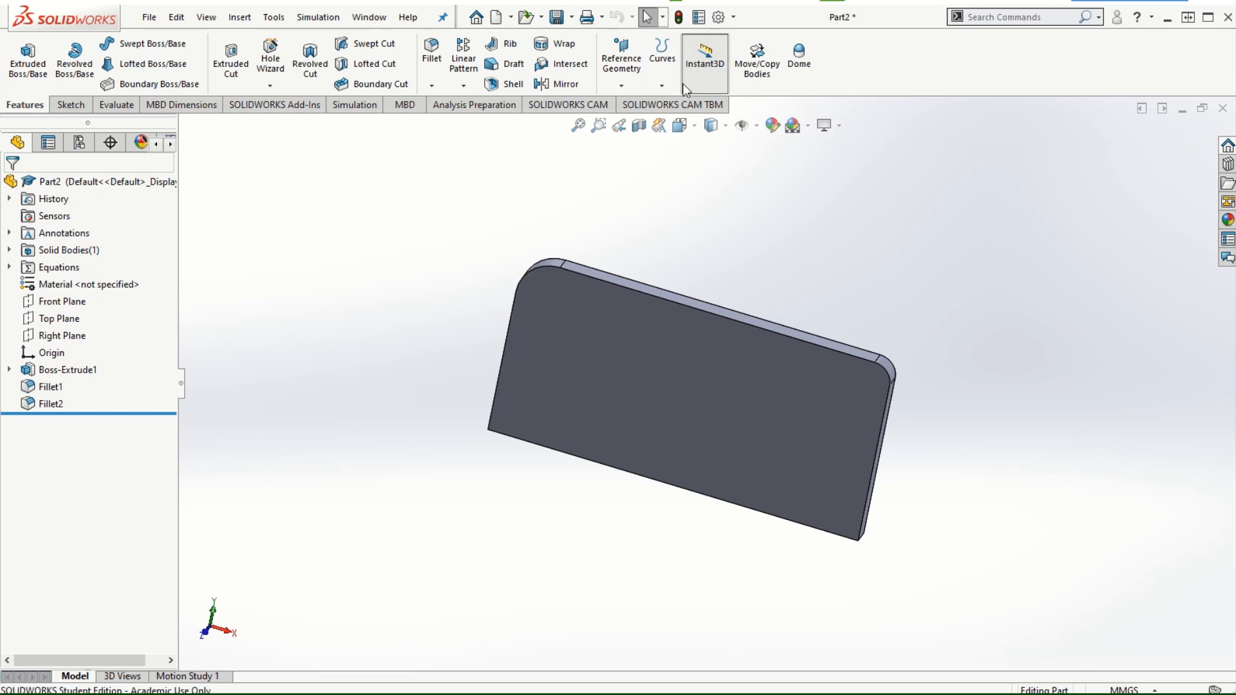
click(679, 18)
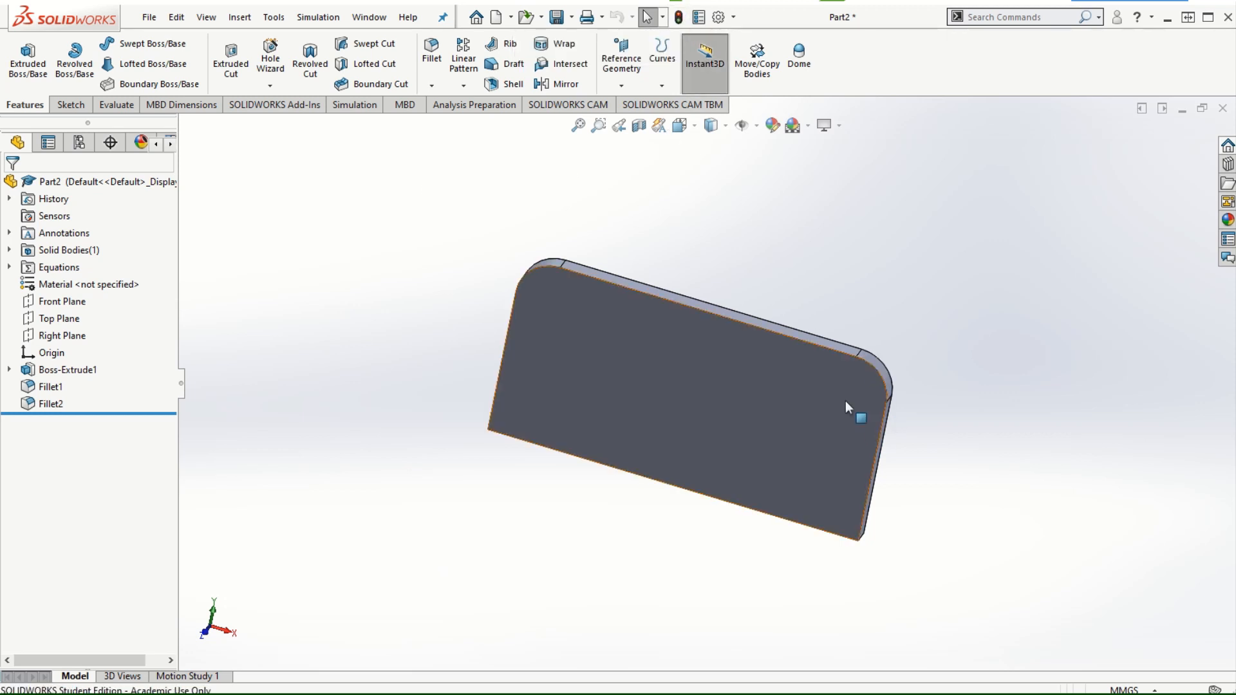
scroll(860, 361, down, 3)
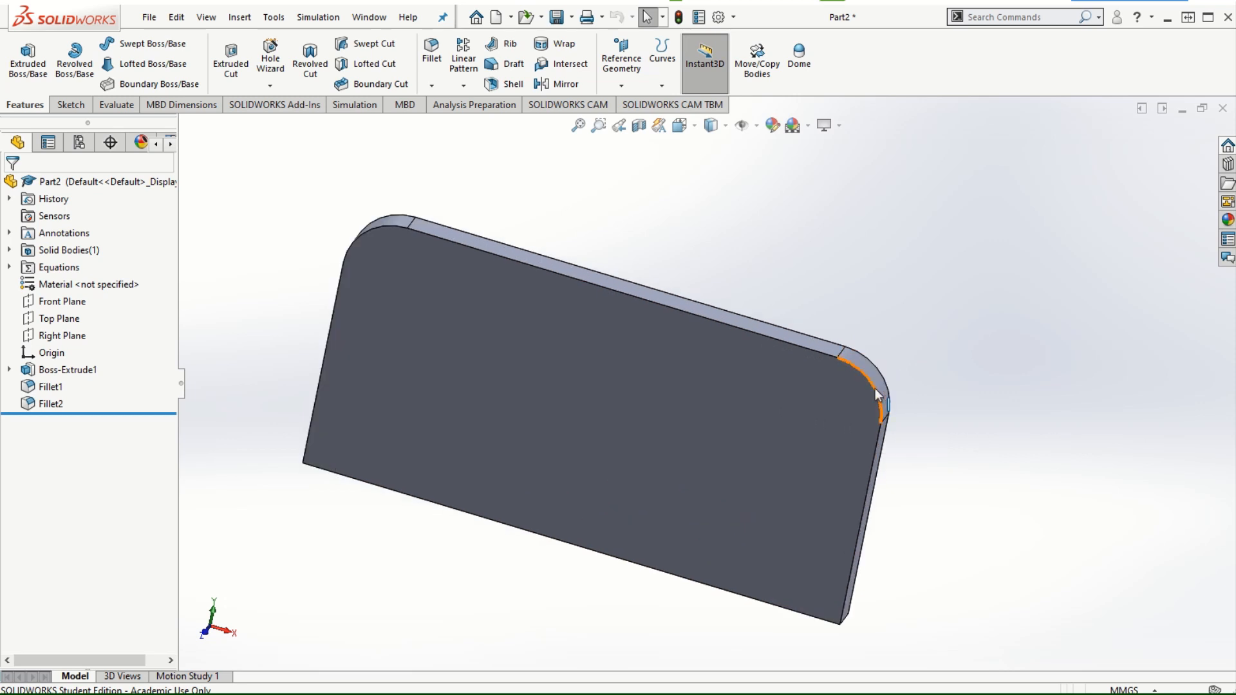
click(878, 381)
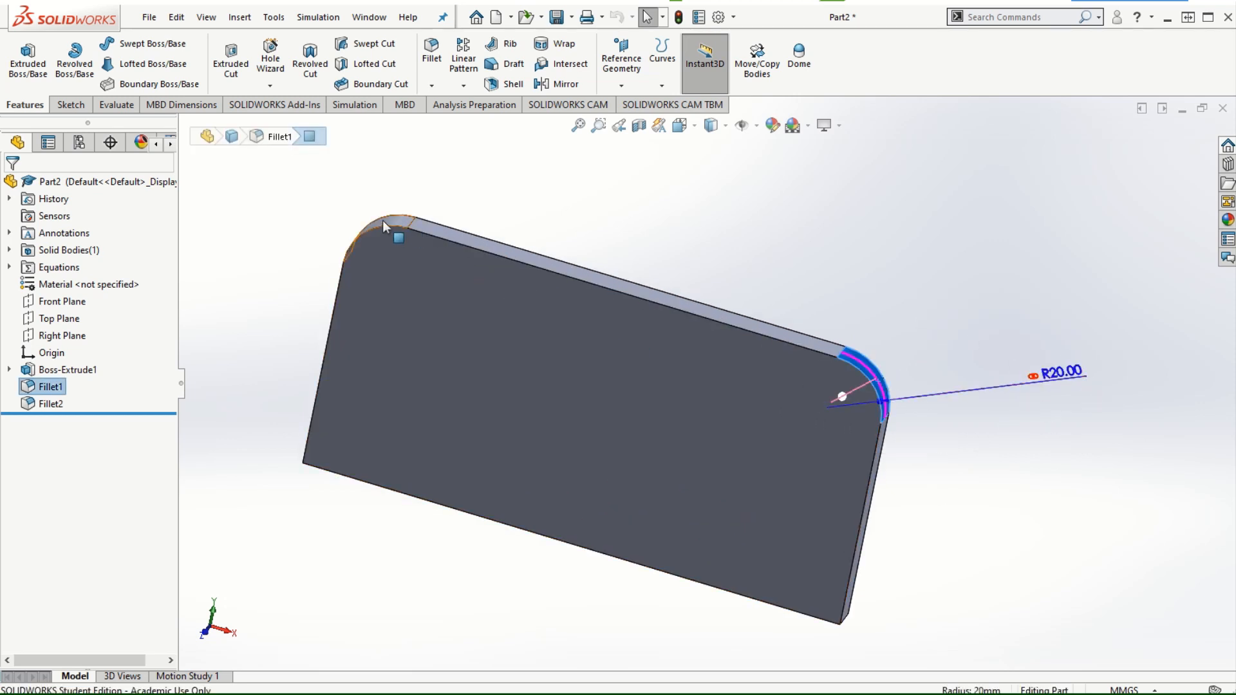
middle_drag(590, 585, 469, 288)
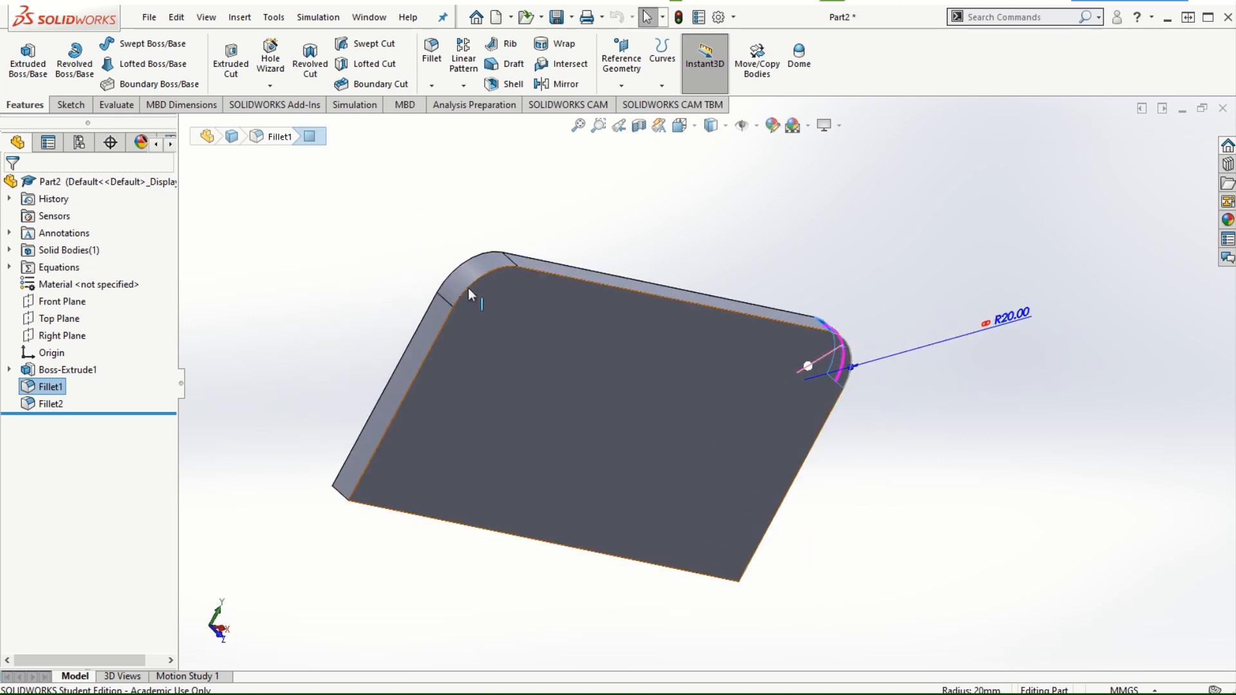
middle_drag(903, 502, 861, 465)
click(1088, 444)
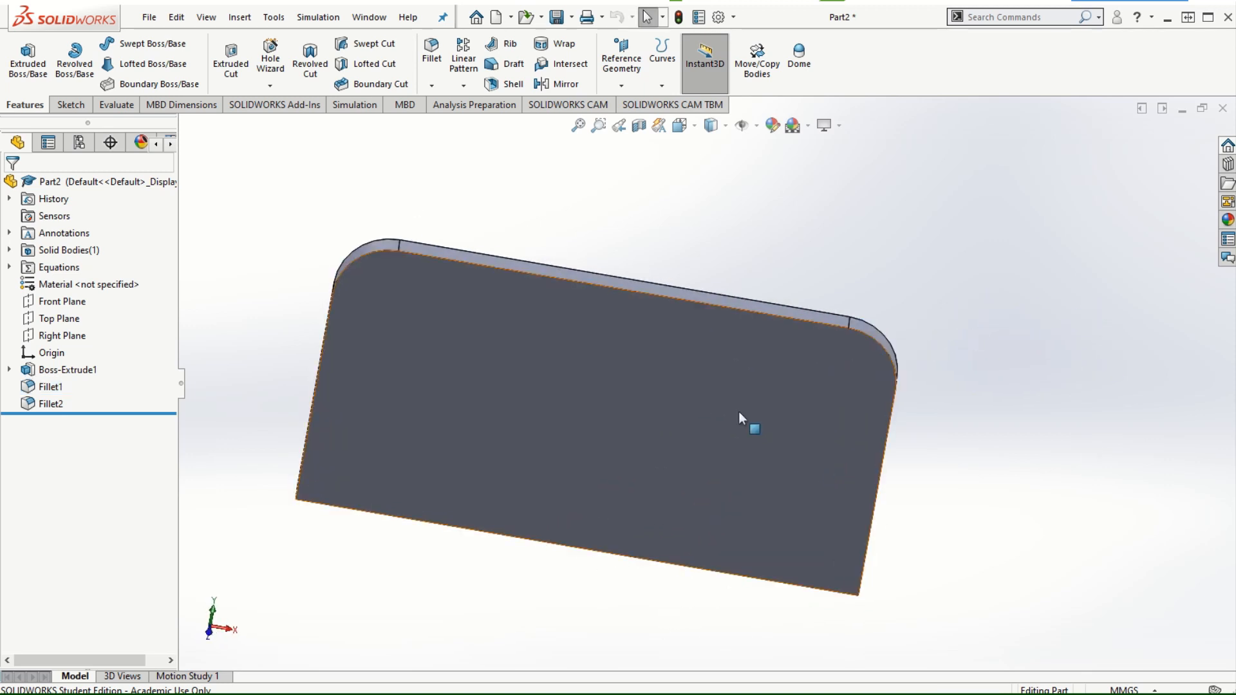
- Set the upper-left fillet's linked radius to 40 mm and list the part's equations in the feature tree
click(369, 245)
click(275, 278)
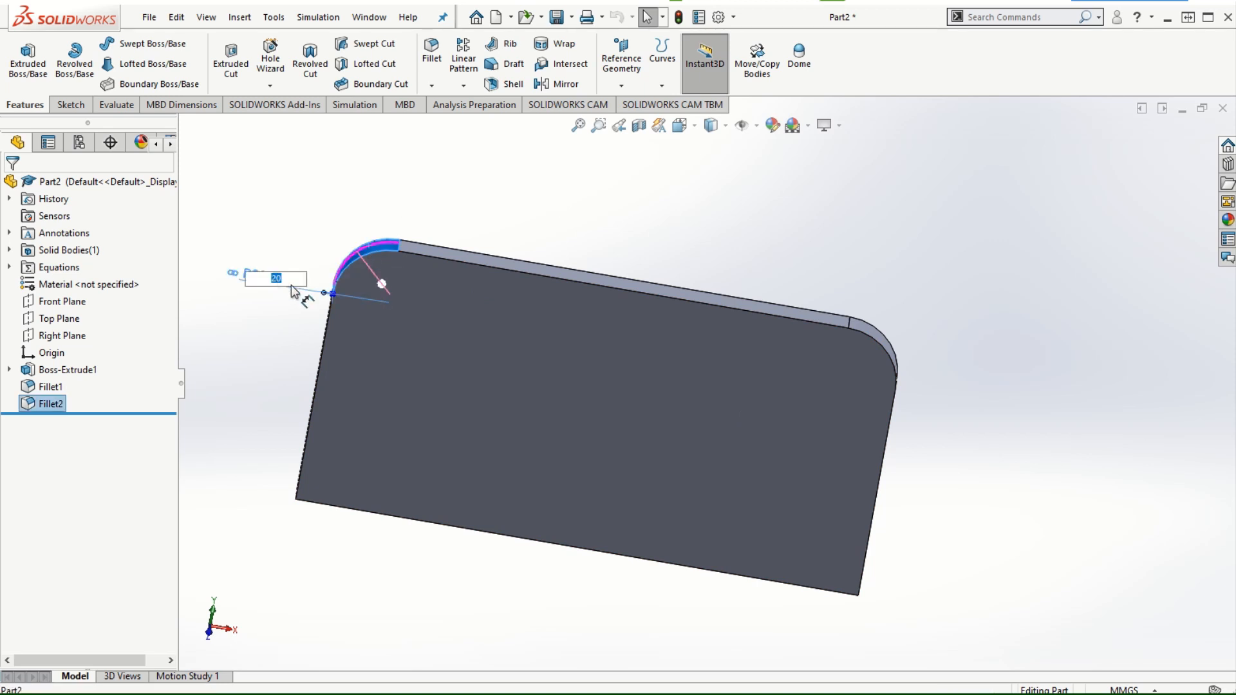
text(40)
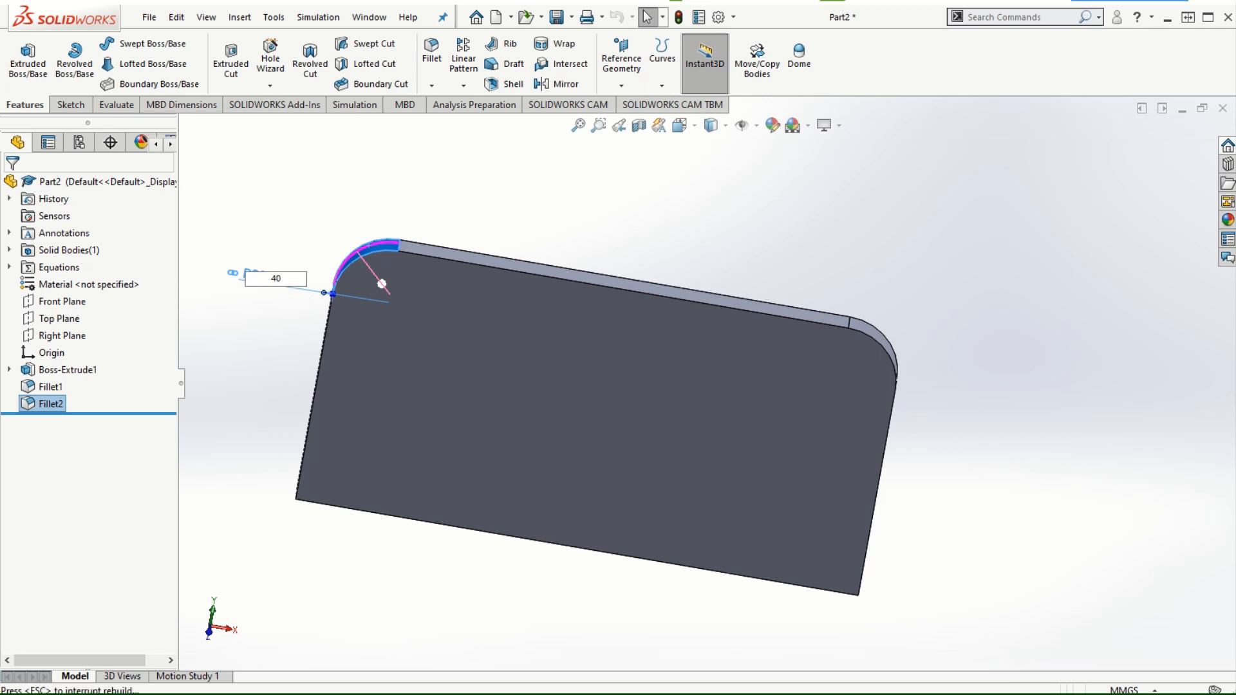
key(Return)
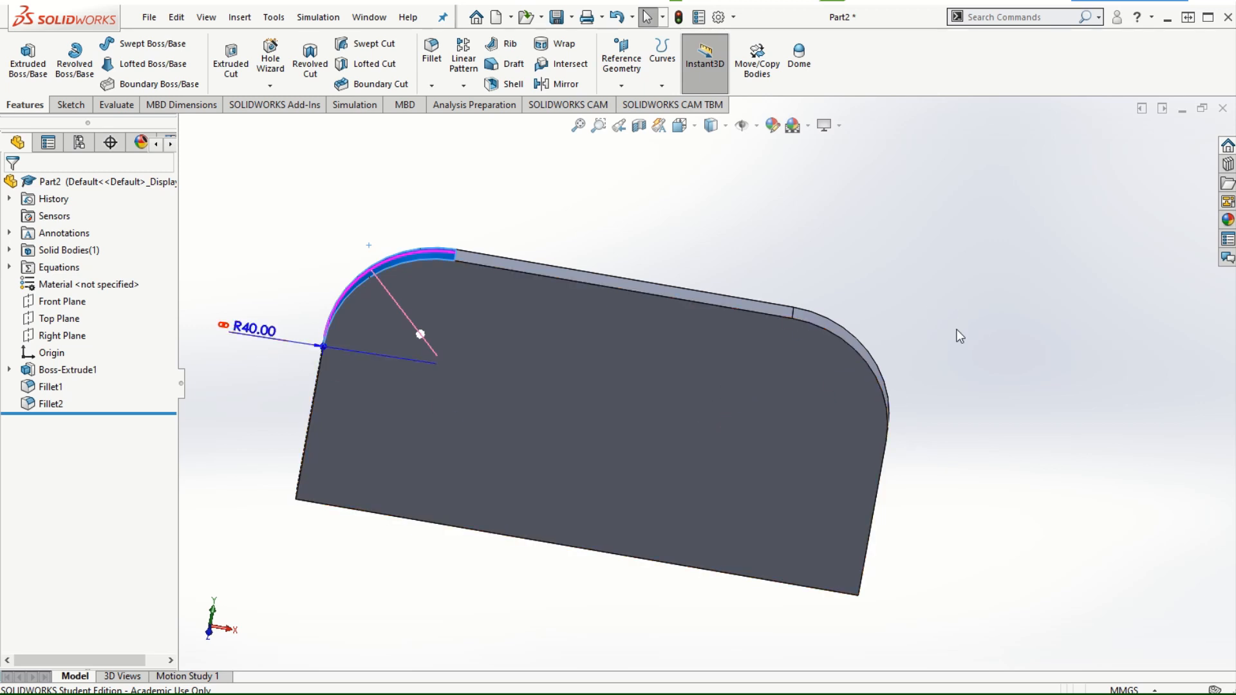
click(669, 229)
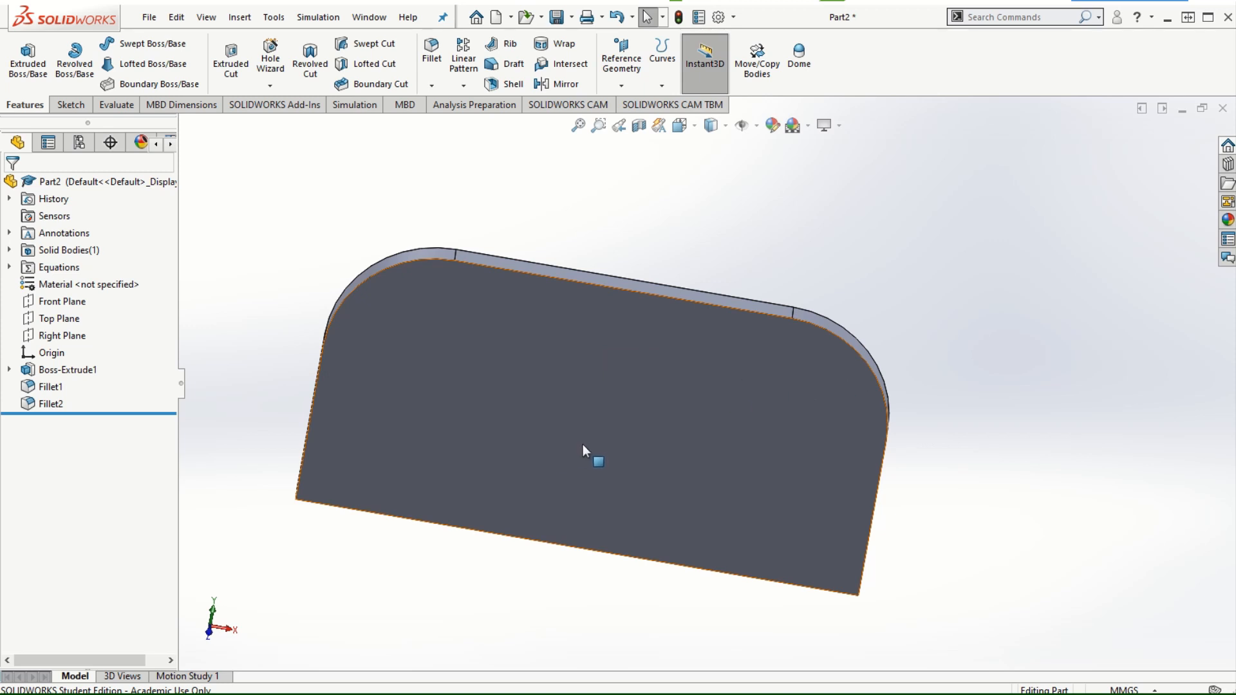
click(9, 267)
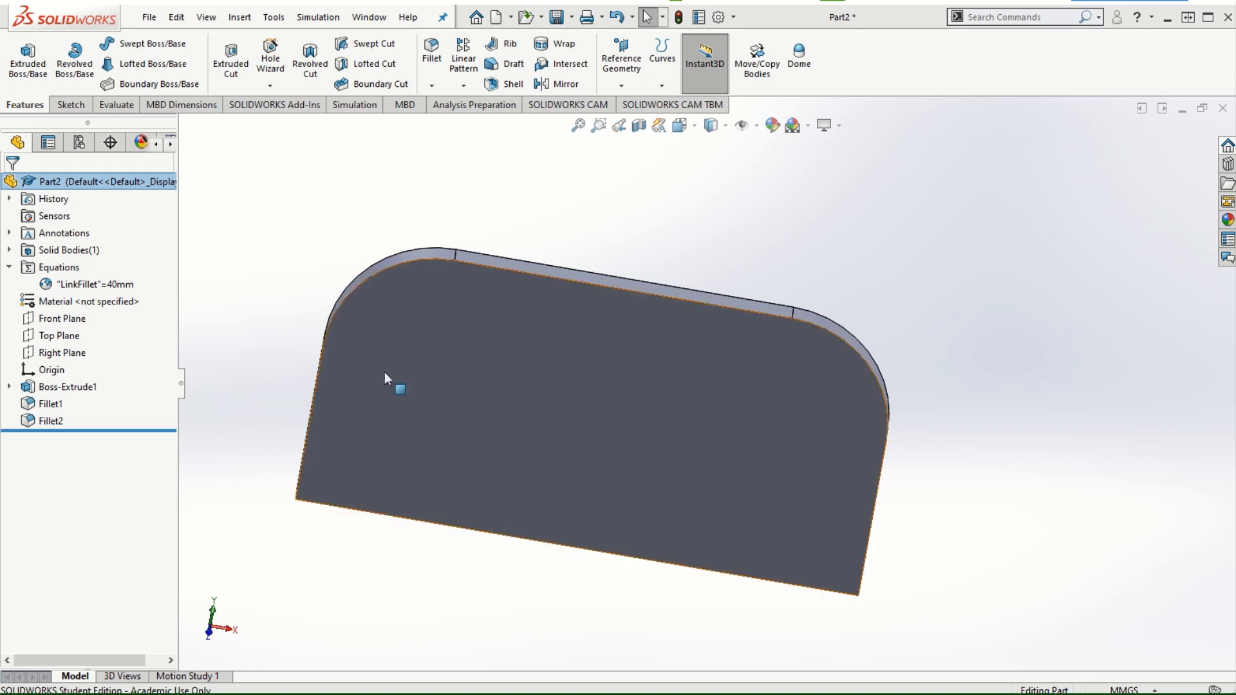
- Sketch a circle about 55 mm in diameter on the plate's front face, centred on the origin
click(500, 382)
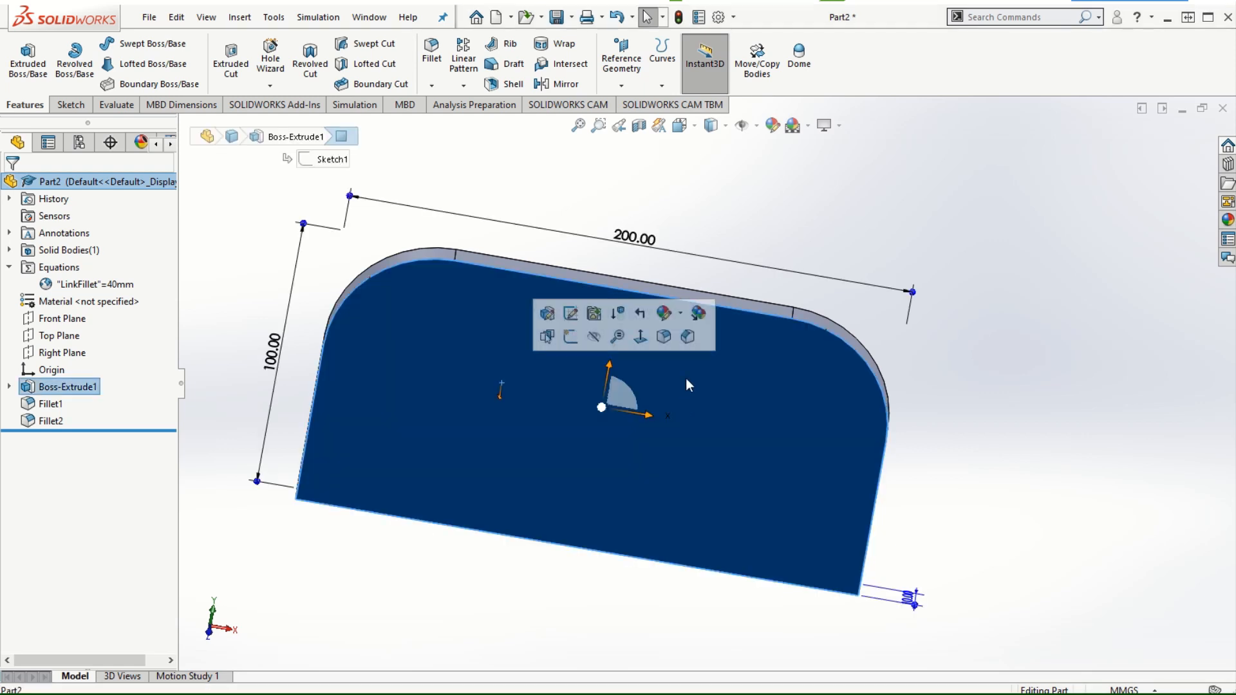
click(641, 337)
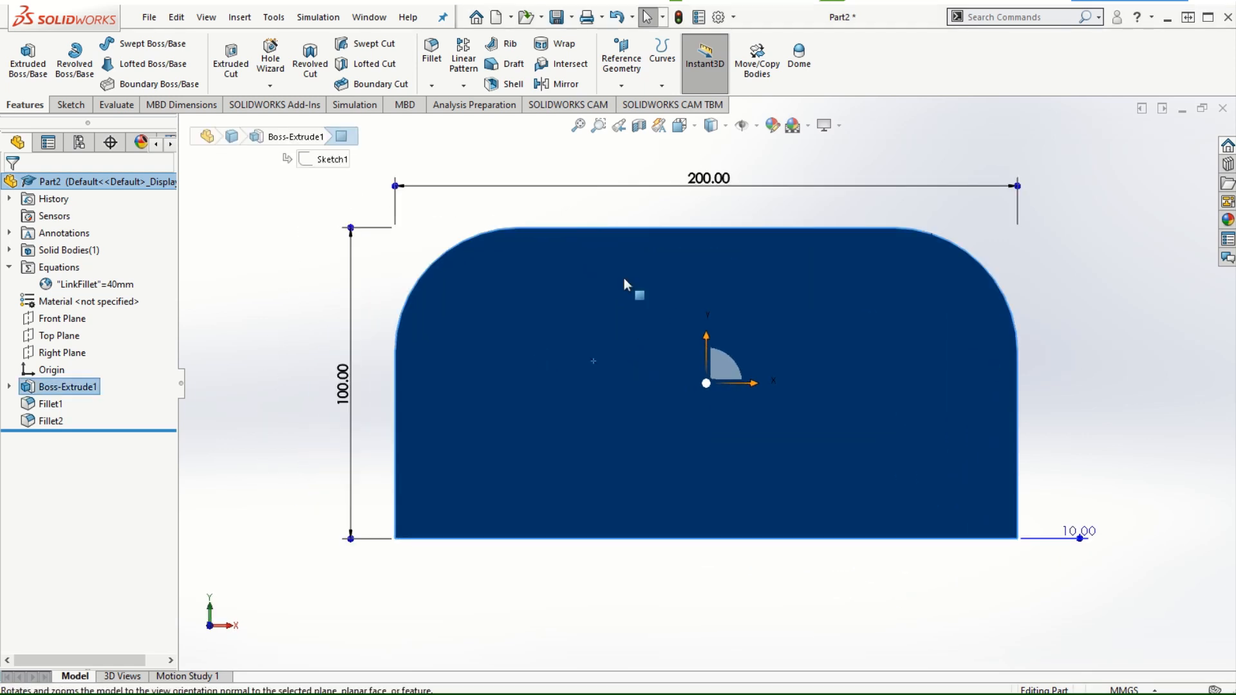
click(81, 106)
click(134, 44)
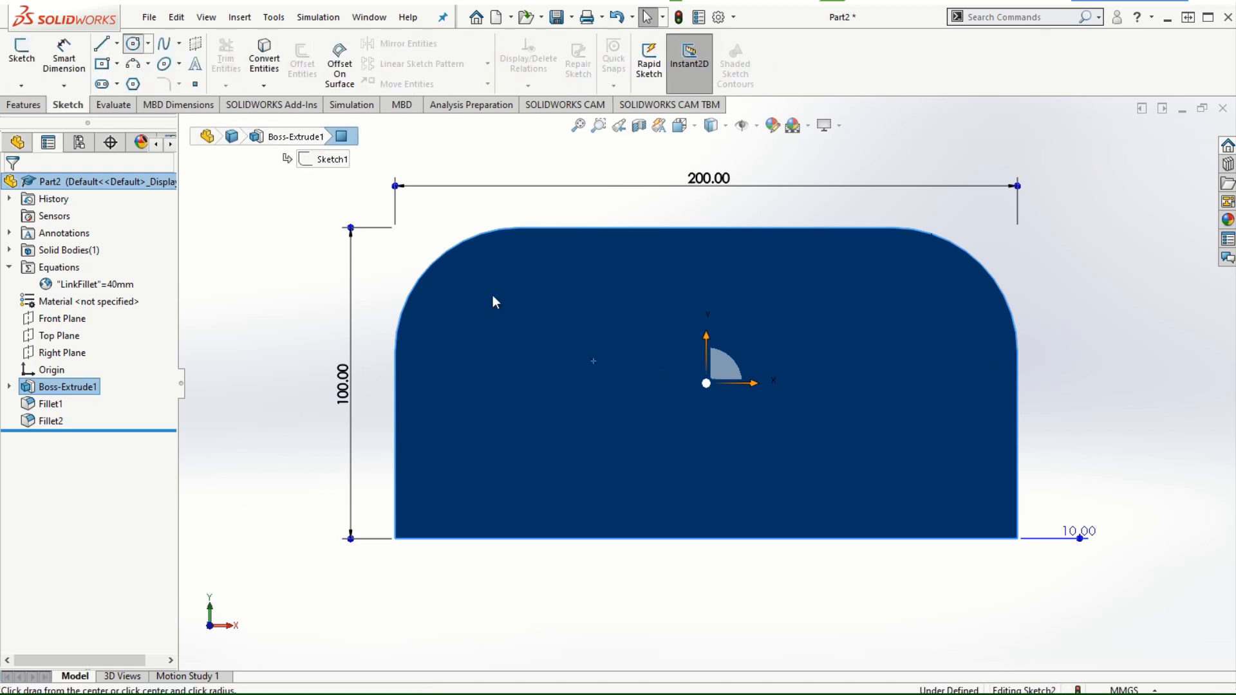
click(706, 383)
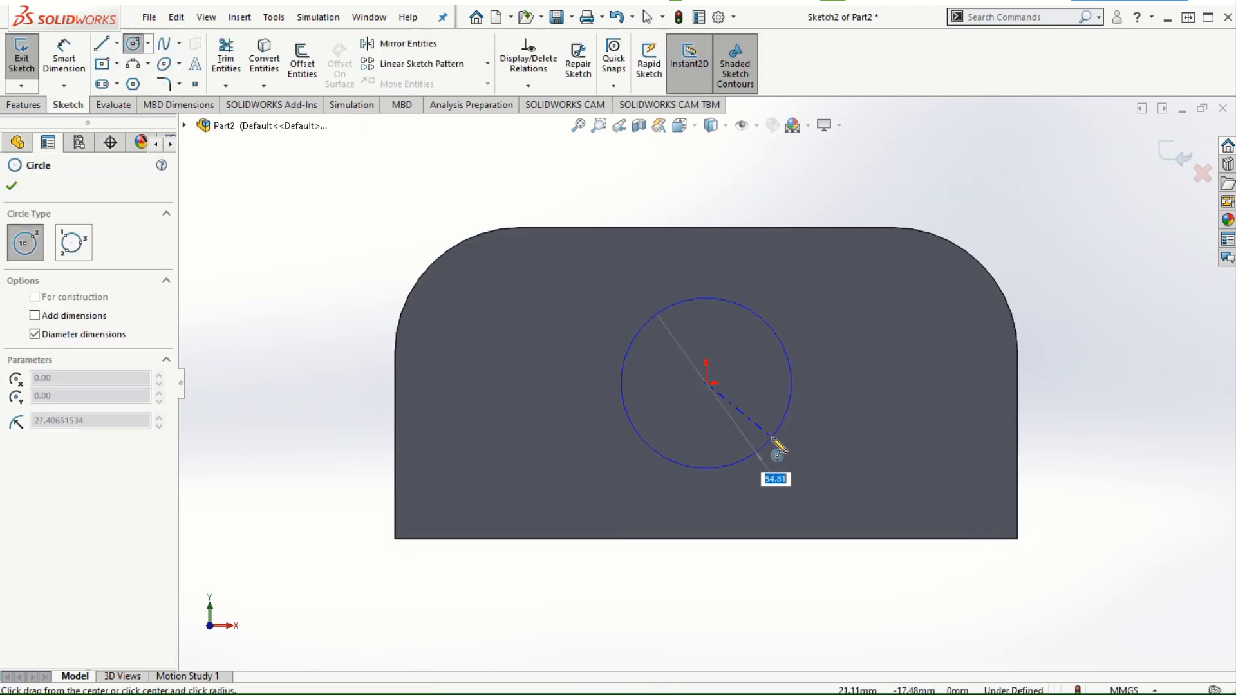
click(773, 440)
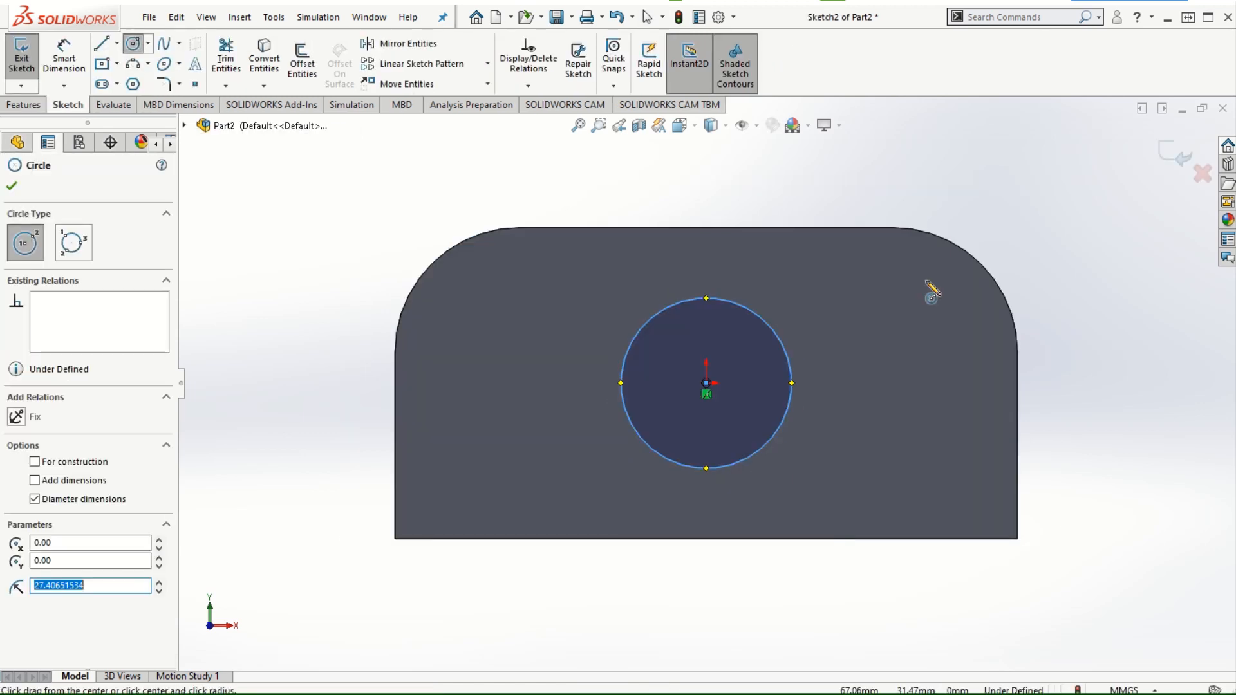
click(12, 186)
- Dimension the circle's diameter and assign it to a new global variable named A
click(65, 58)
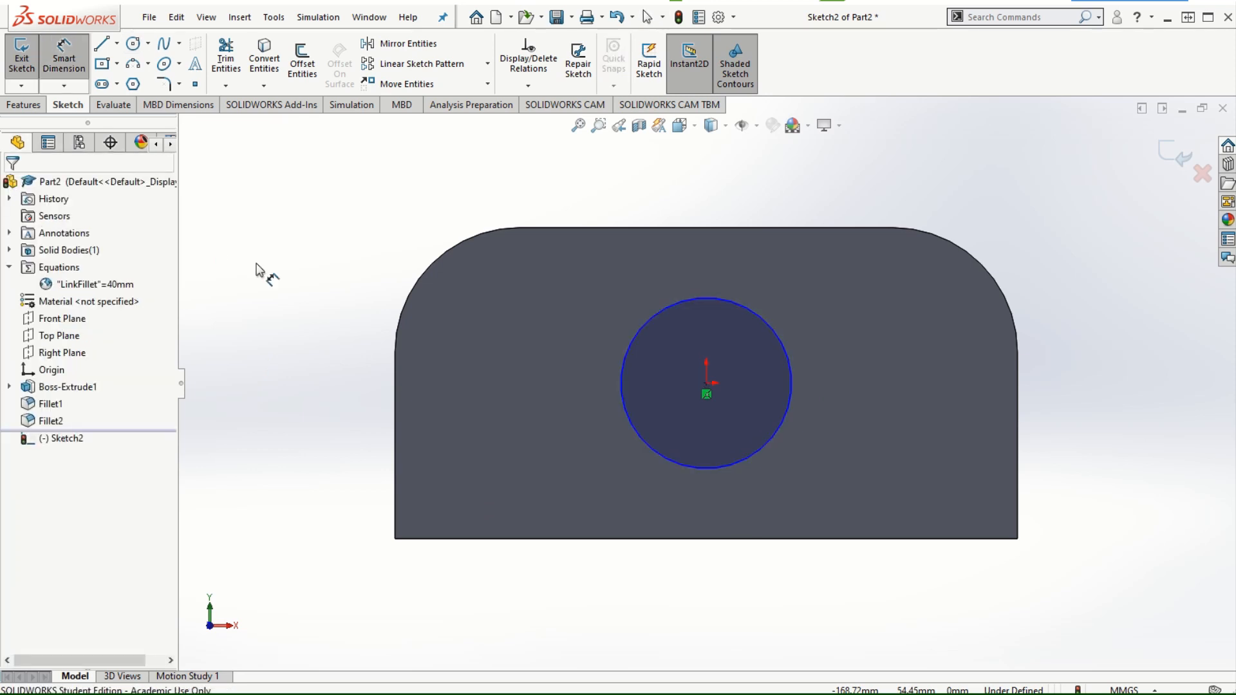
click(699, 298)
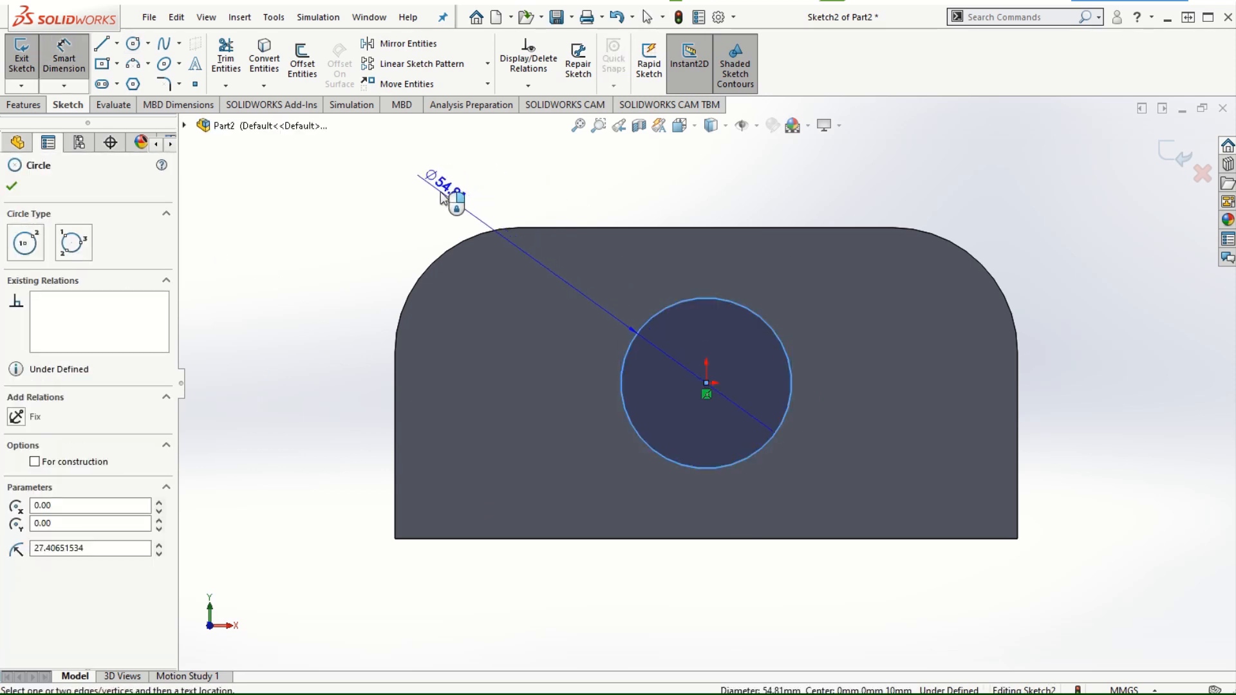
click(443, 197)
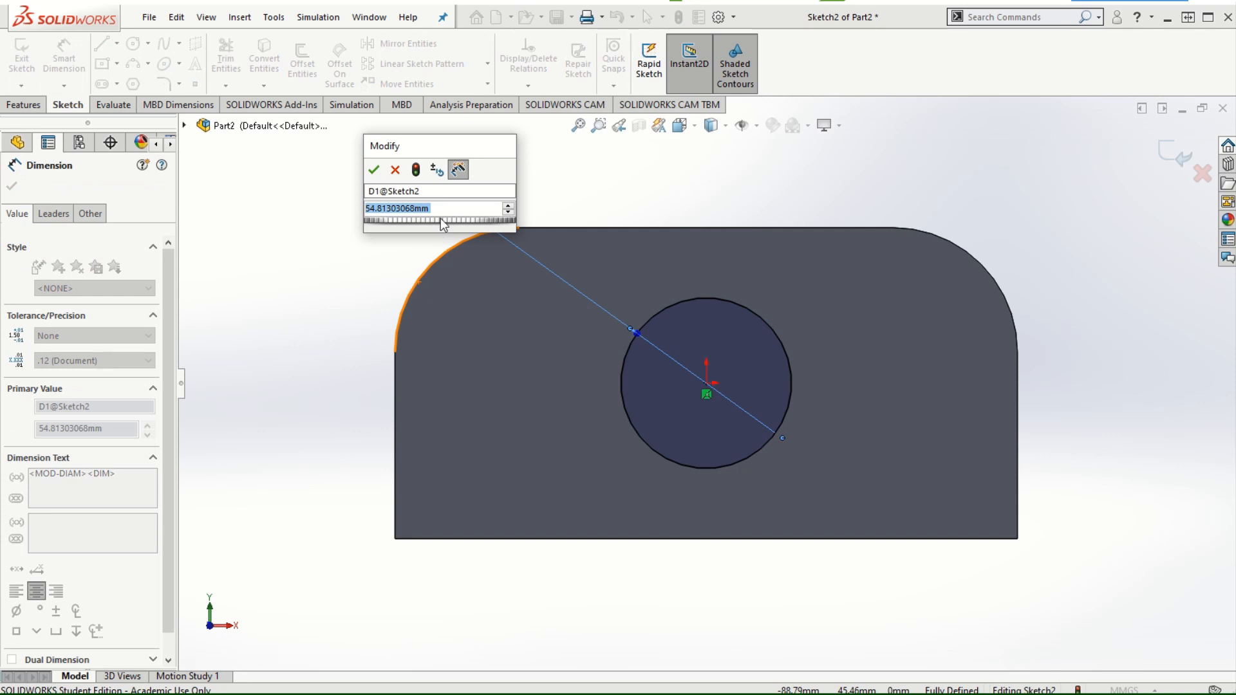
text(=)
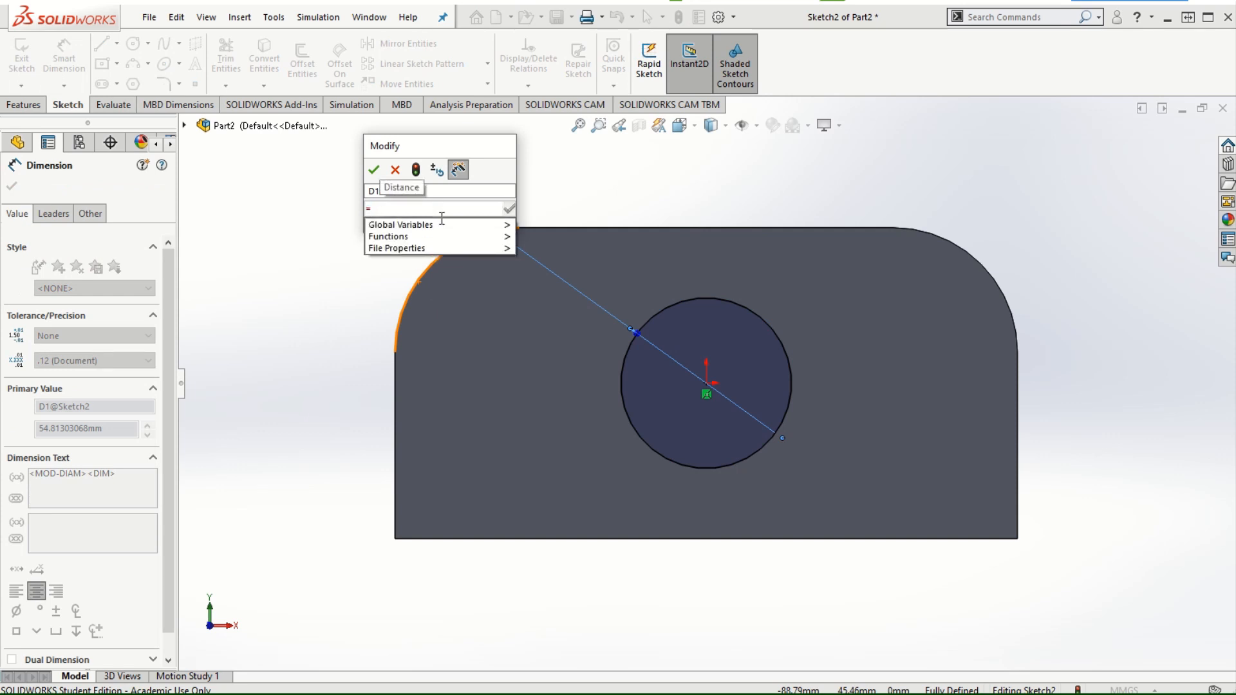
text(A)
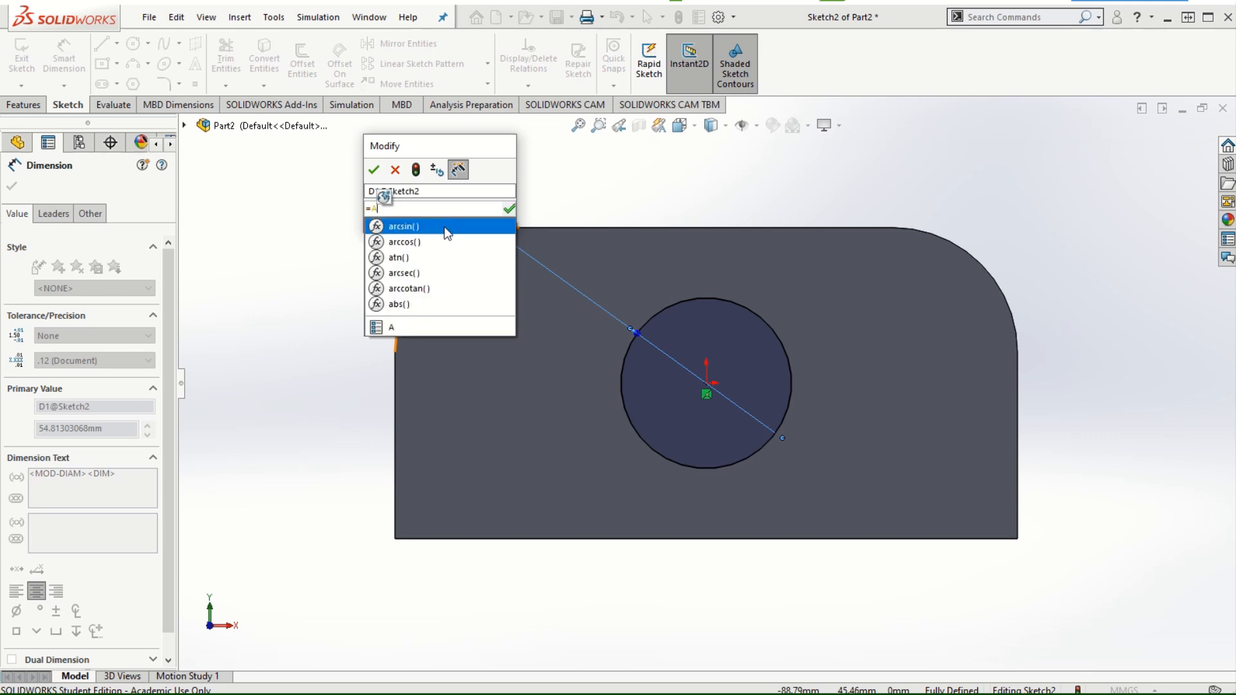
click(508, 208)
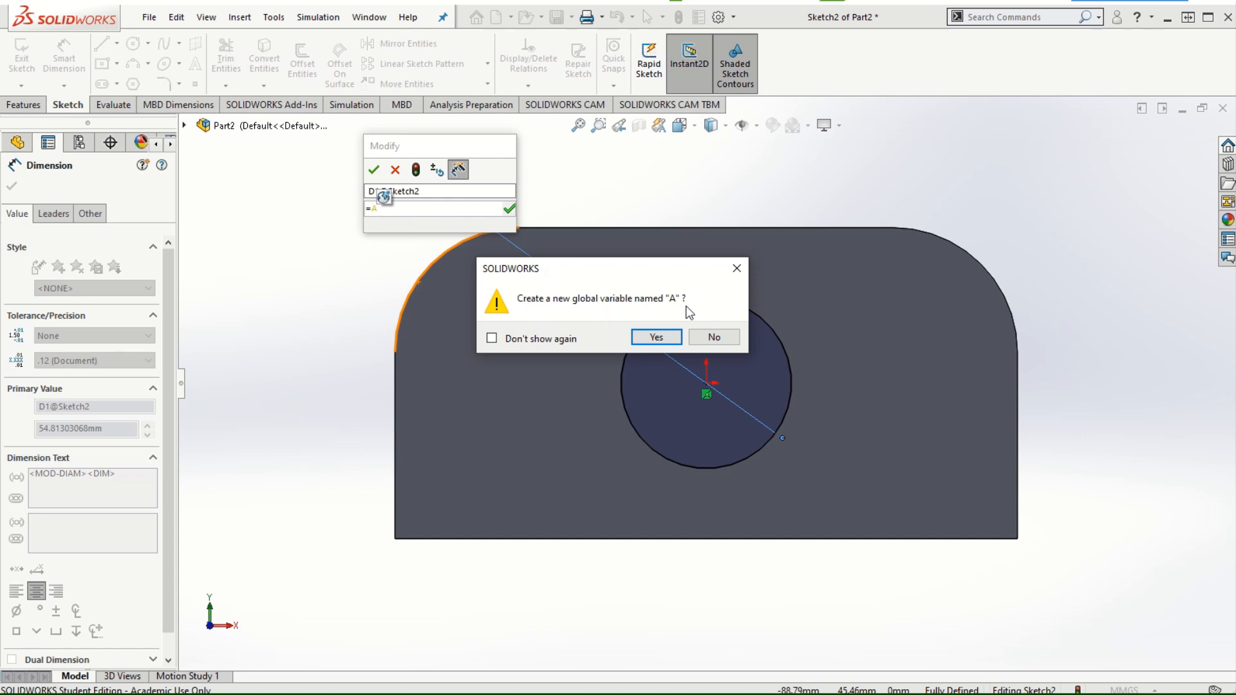
click(656, 338)
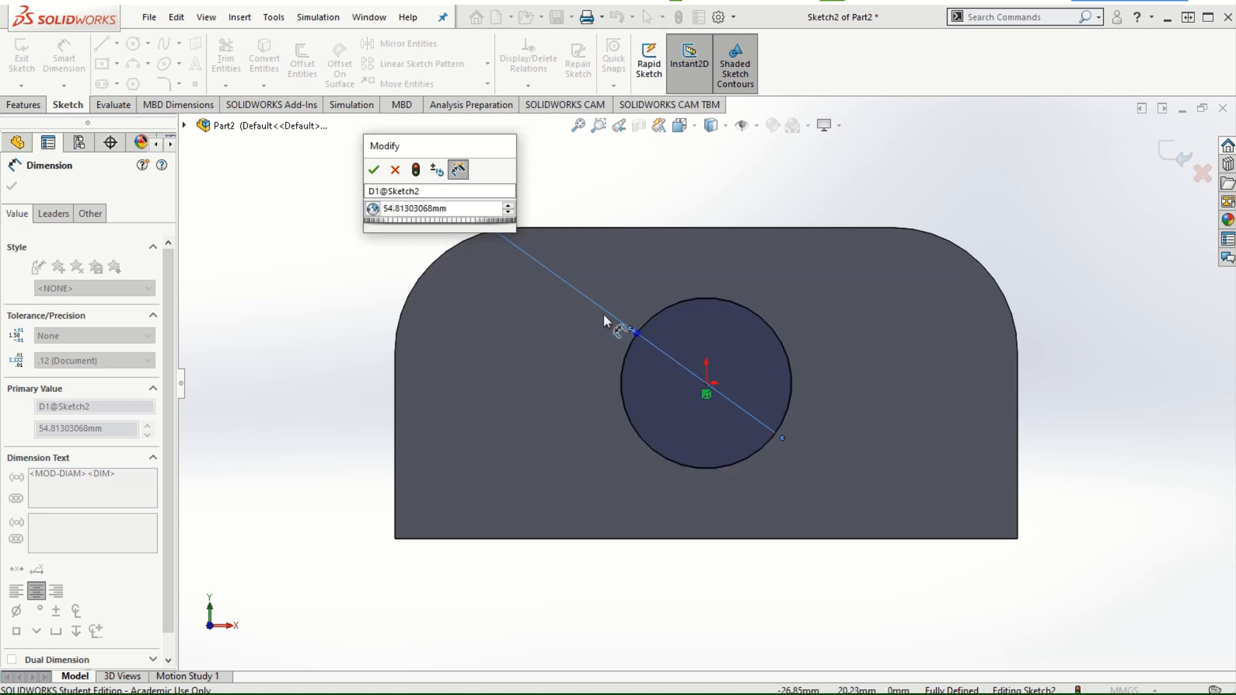
click(374, 170)
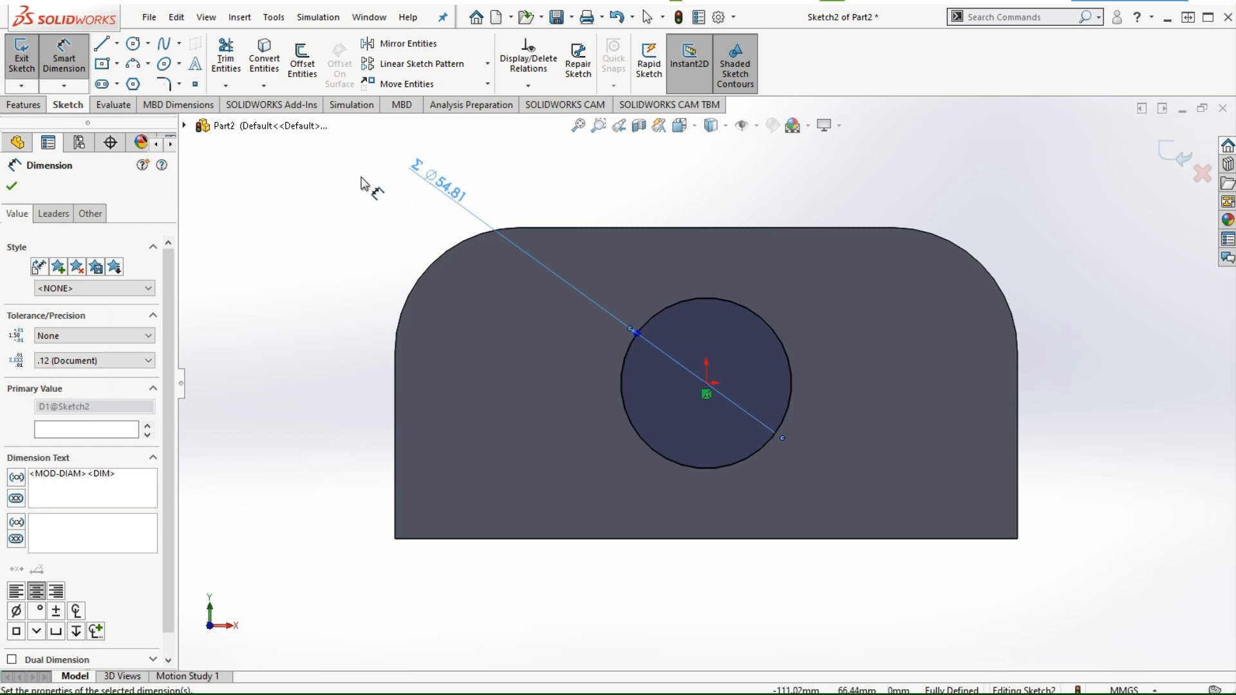
click(12, 186)
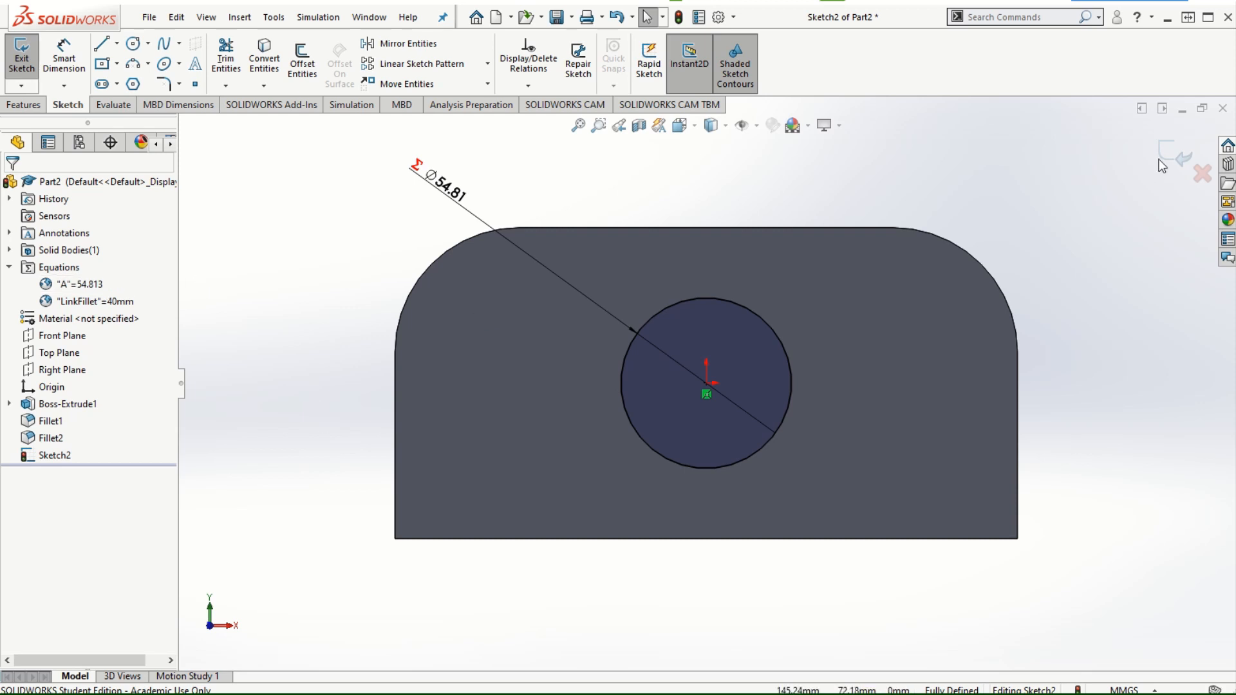
- Cut the circle into the plate with a blind 10 mm Extruded Cut whose depth is assigned to a new global variable B
click(23, 105)
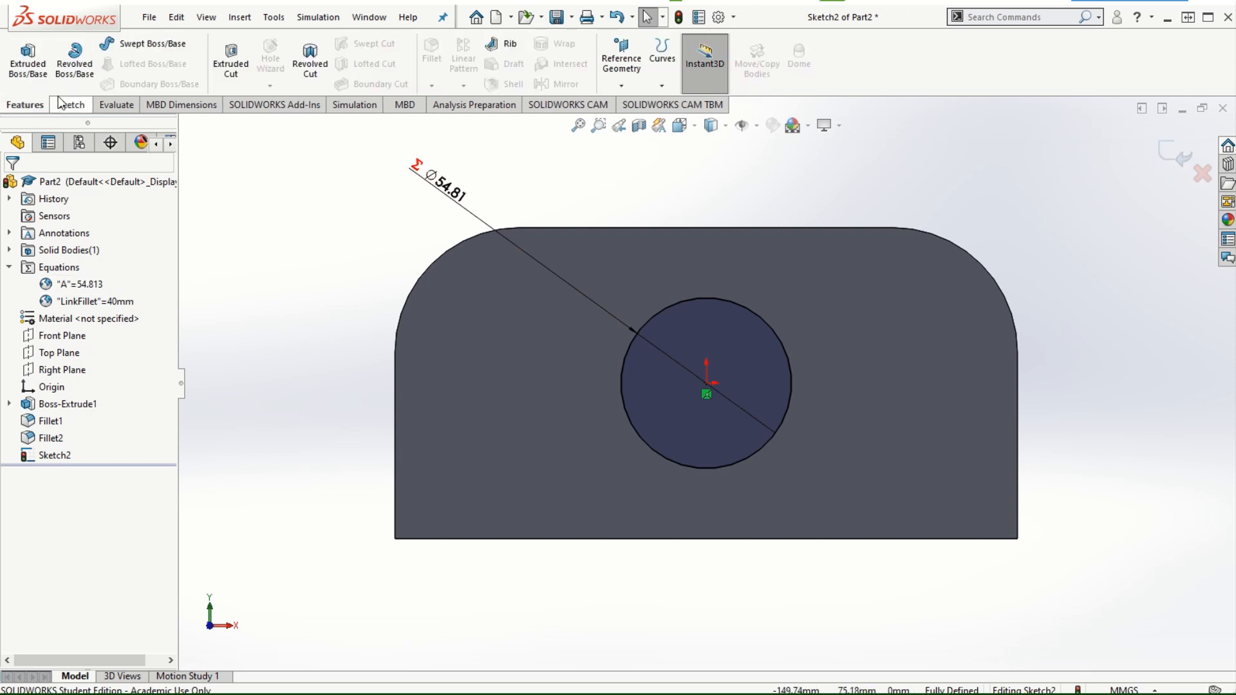
click(232, 64)
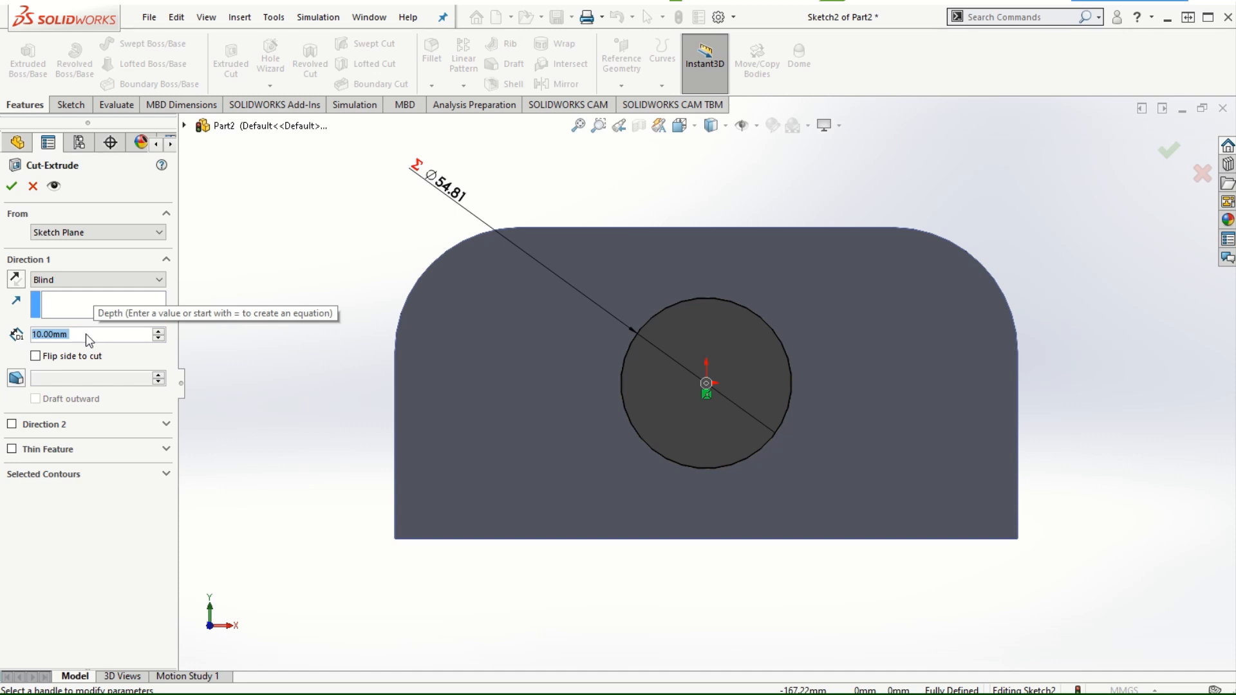
text(=)
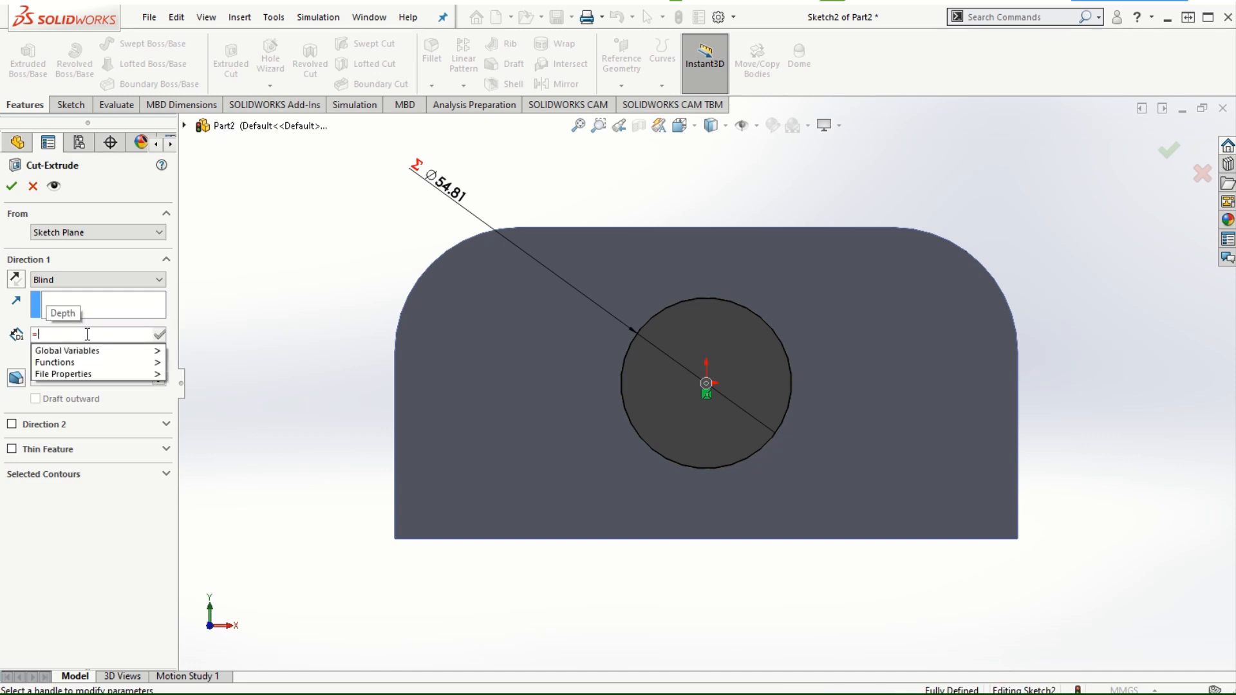
text(B)
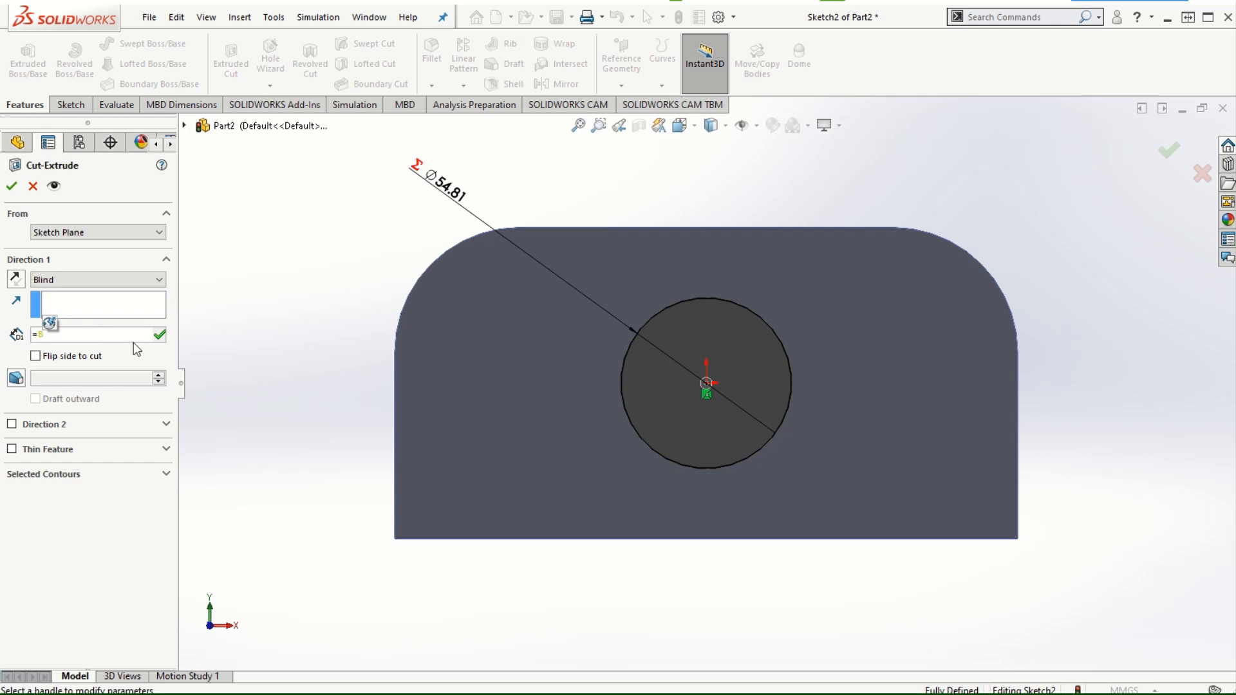
click(160, 335)
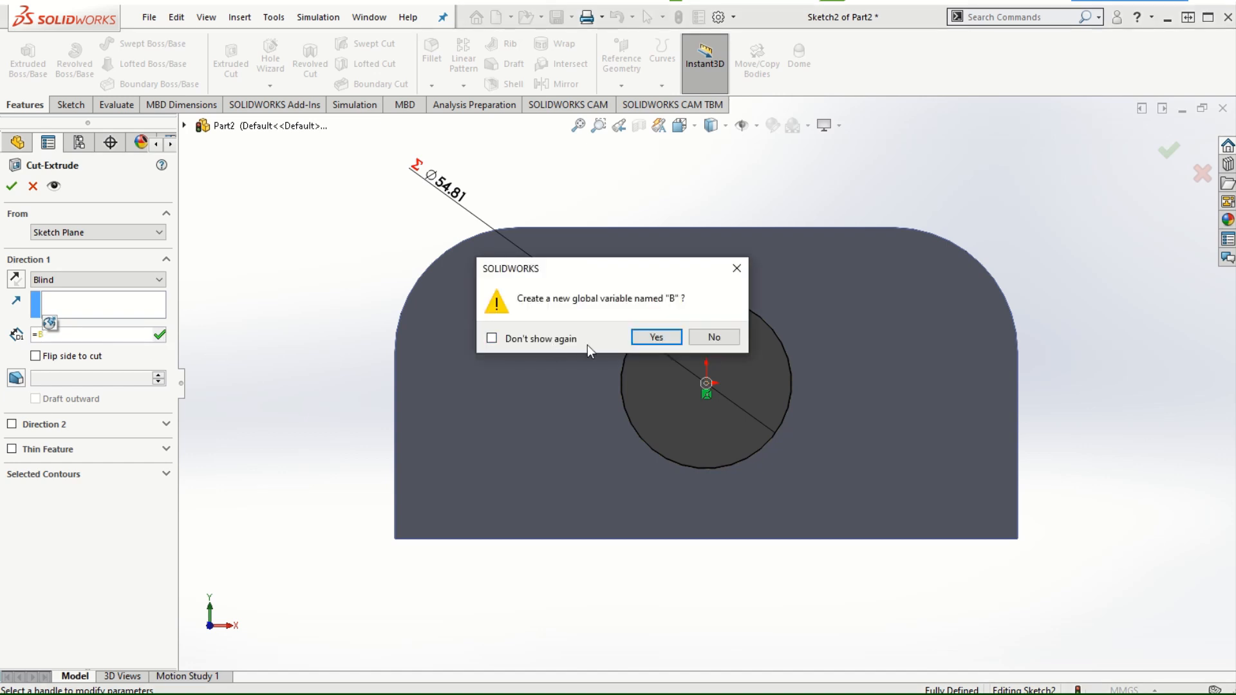
click(653, 338)
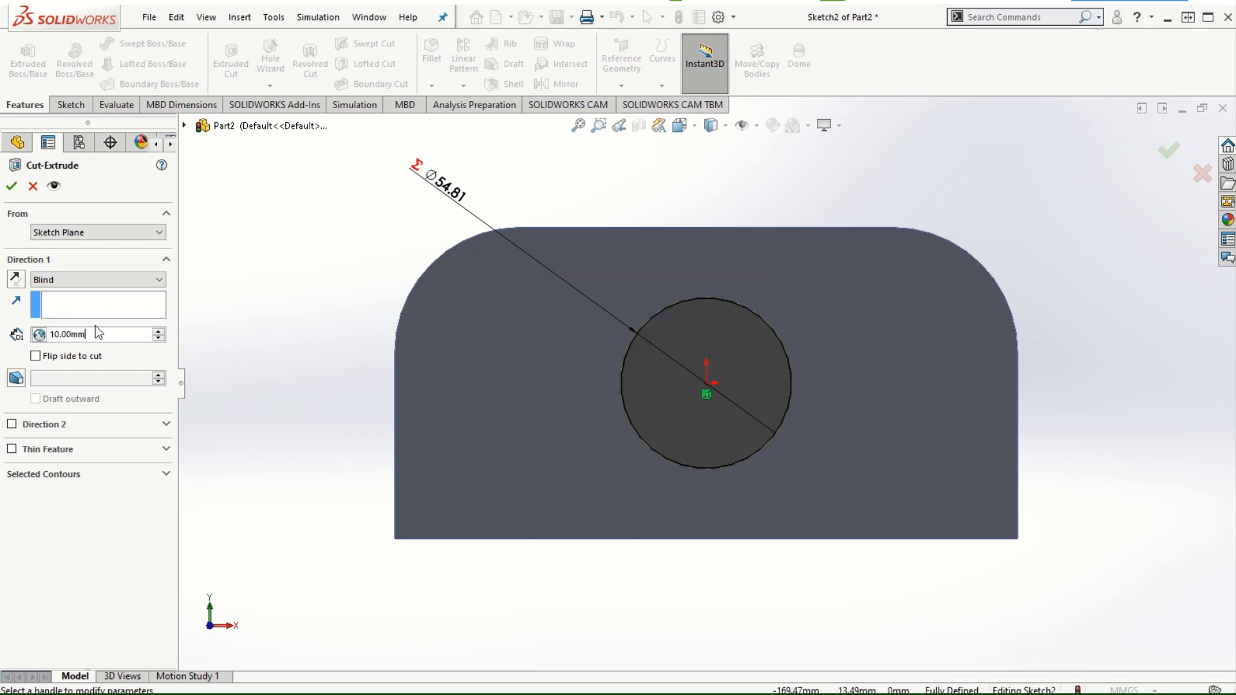
click(11, 185)
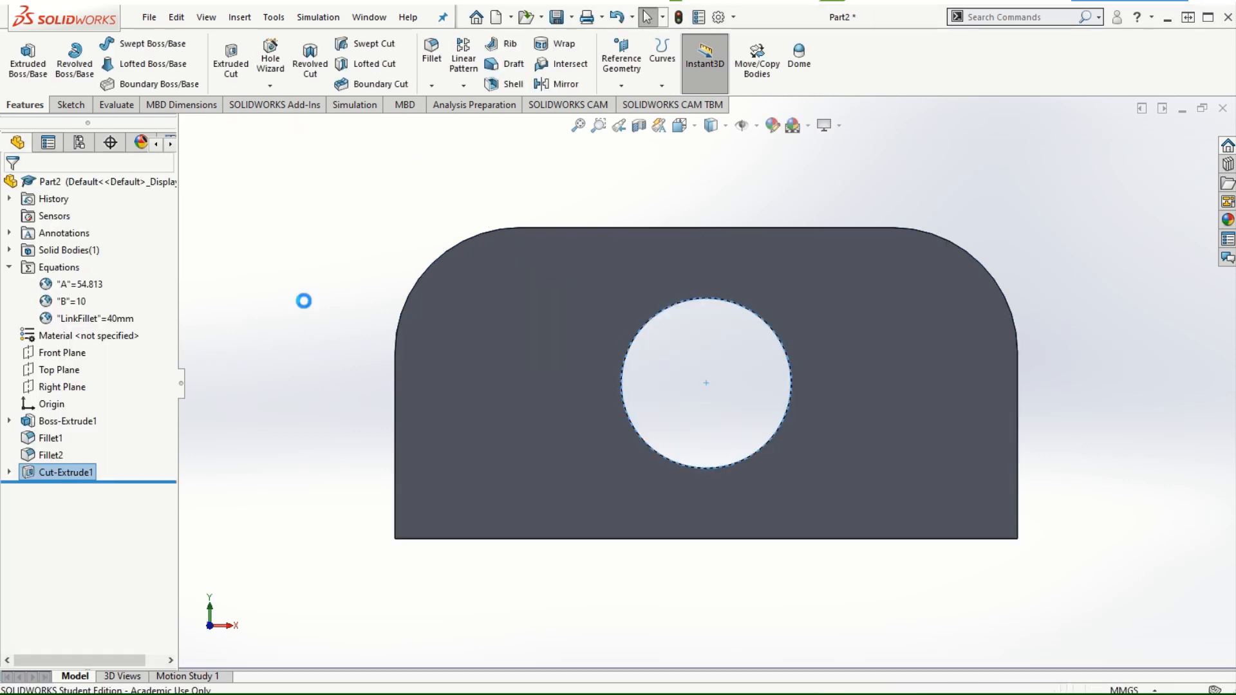
- Edit the plate's base sketch and delete the rectangle's height and width dimensions
middle_drag(348, 272, 308, 336)
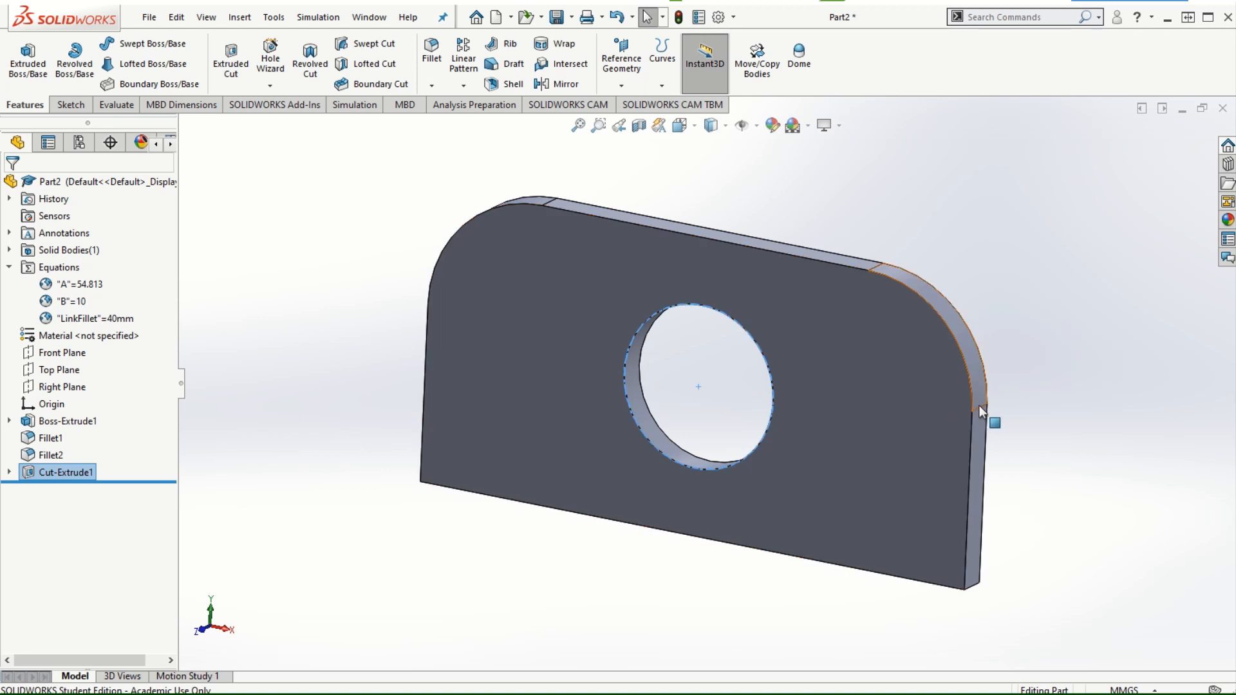
scroll(979, 404, down, 1)
scroll(978, 405, up, 1)
scroll(542, 540, up, 1)
click(541, 525)
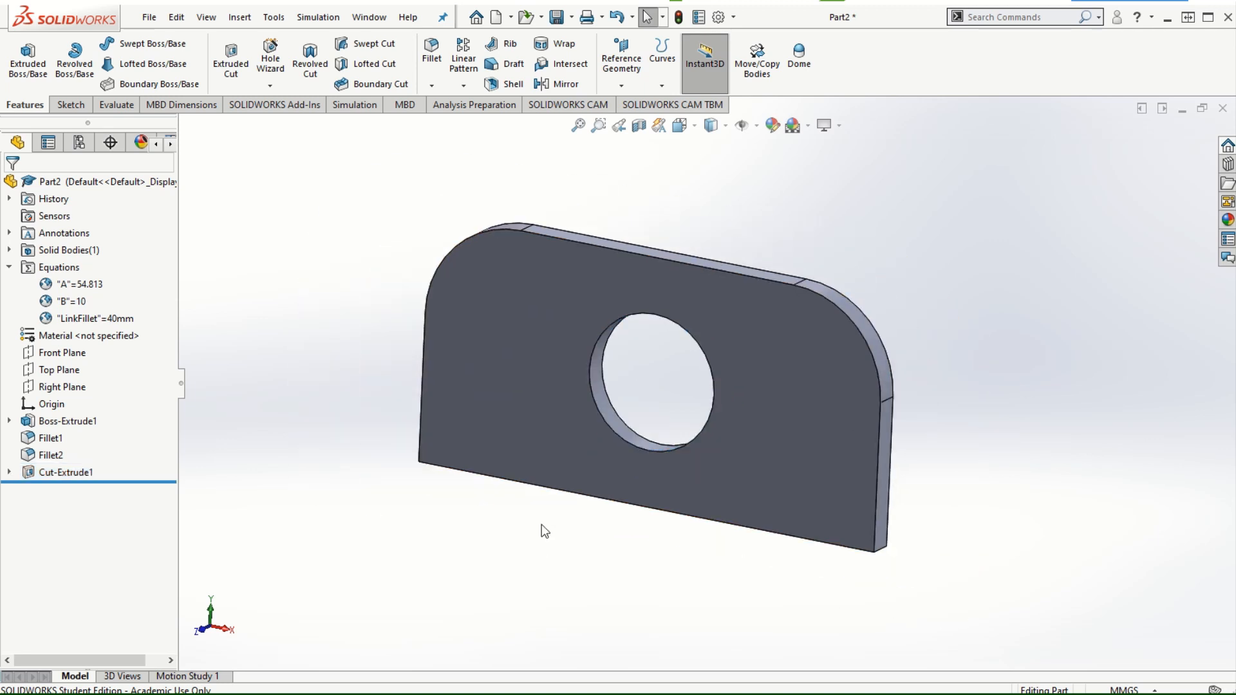
right_click(61, 422)
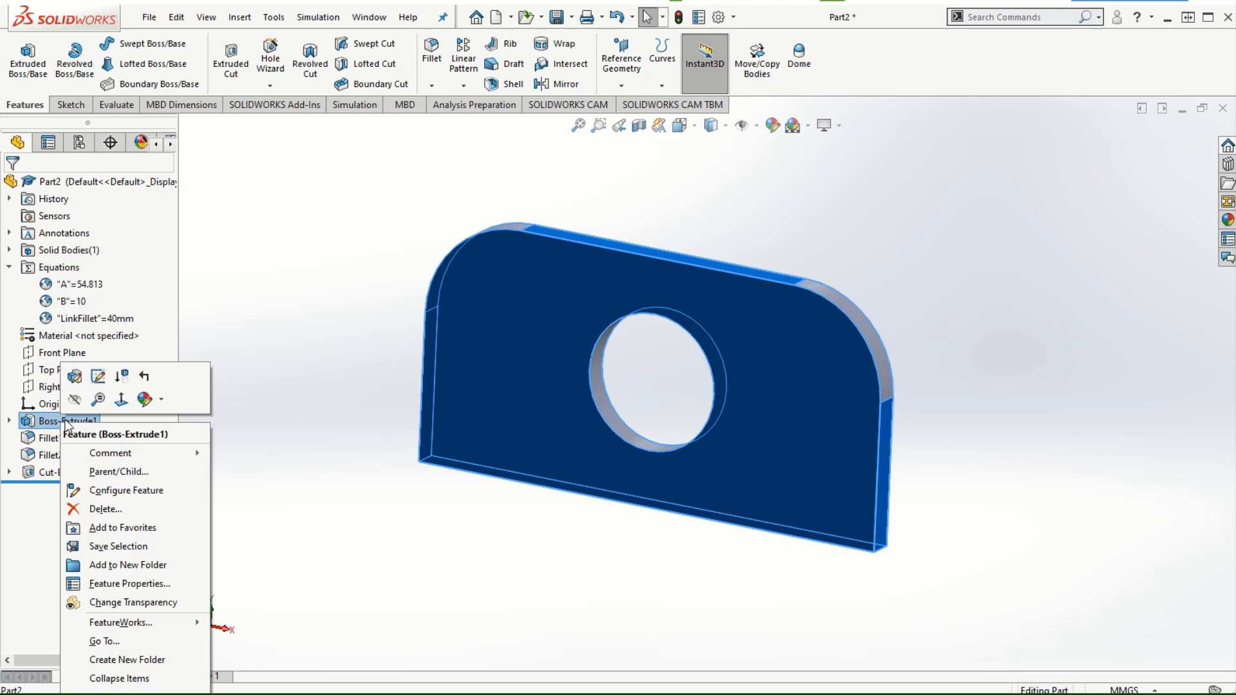
click(98, 377)
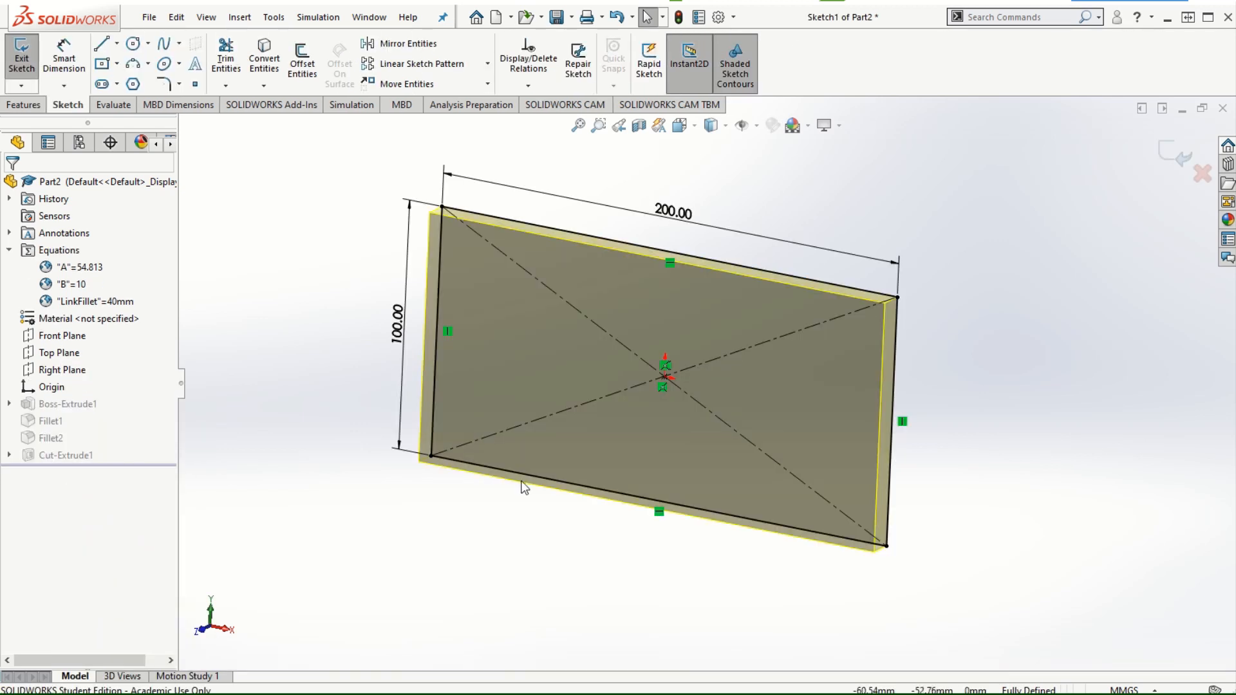
double_click(404, 350)
click(378, 390)
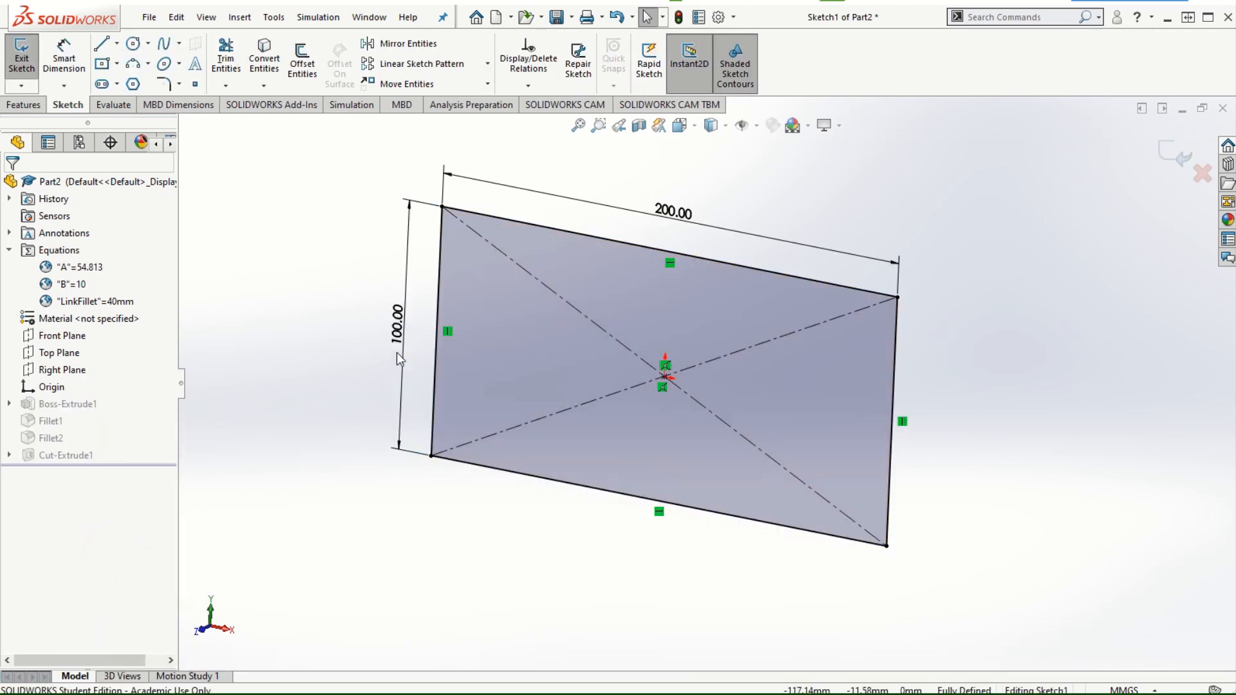
click(404, 362)
key(Delete)
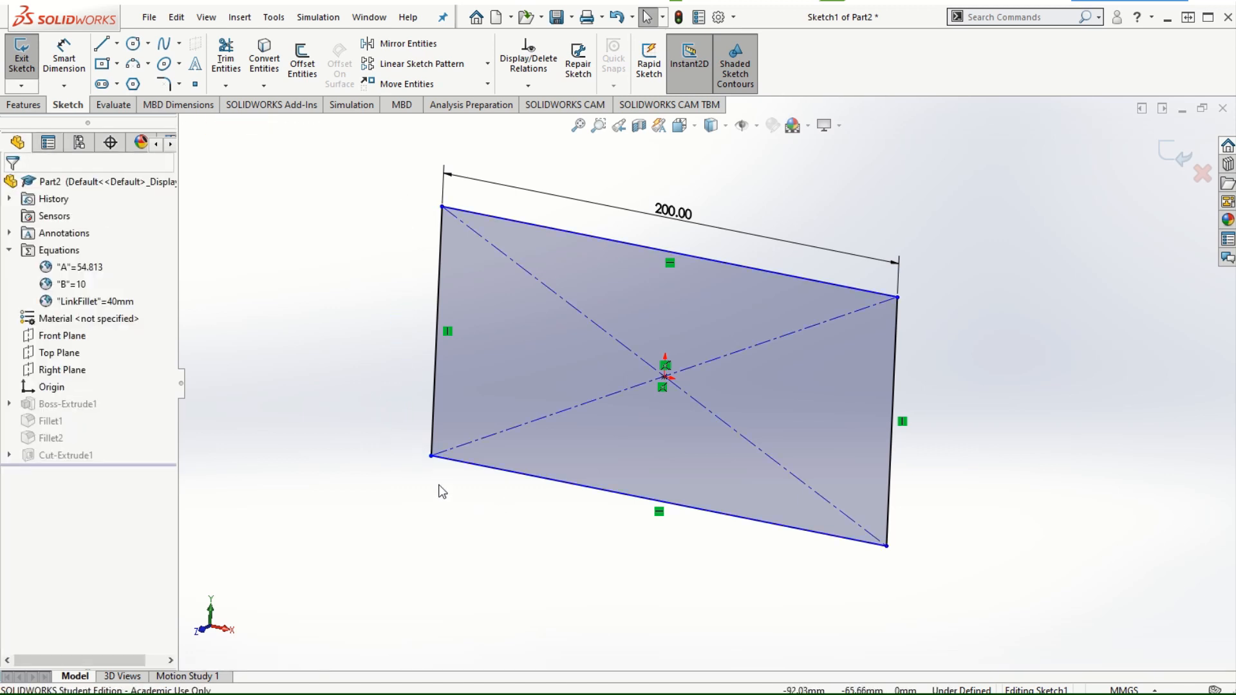
click(614, 213)
key(Delete)
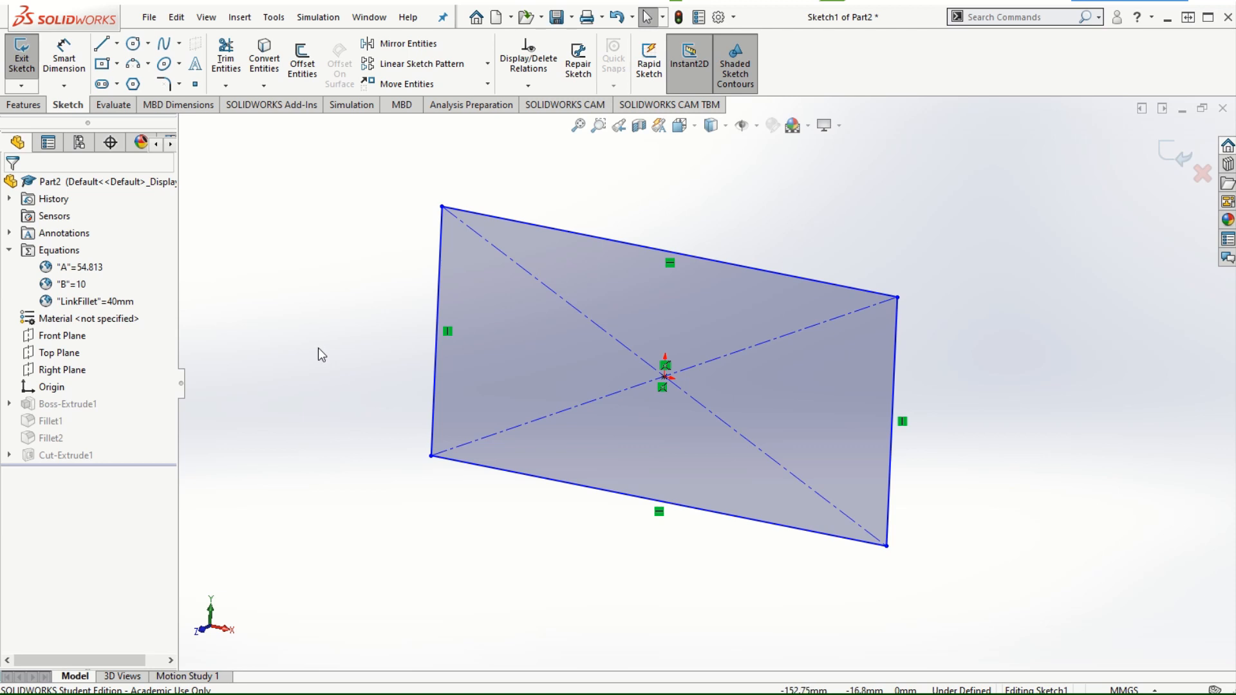
- Dimension the rectangle's left vertical edge, assign it to a new global variable named C, and exit the sketch
right_drag(307, 345, 323, 276)
click(438, 307)
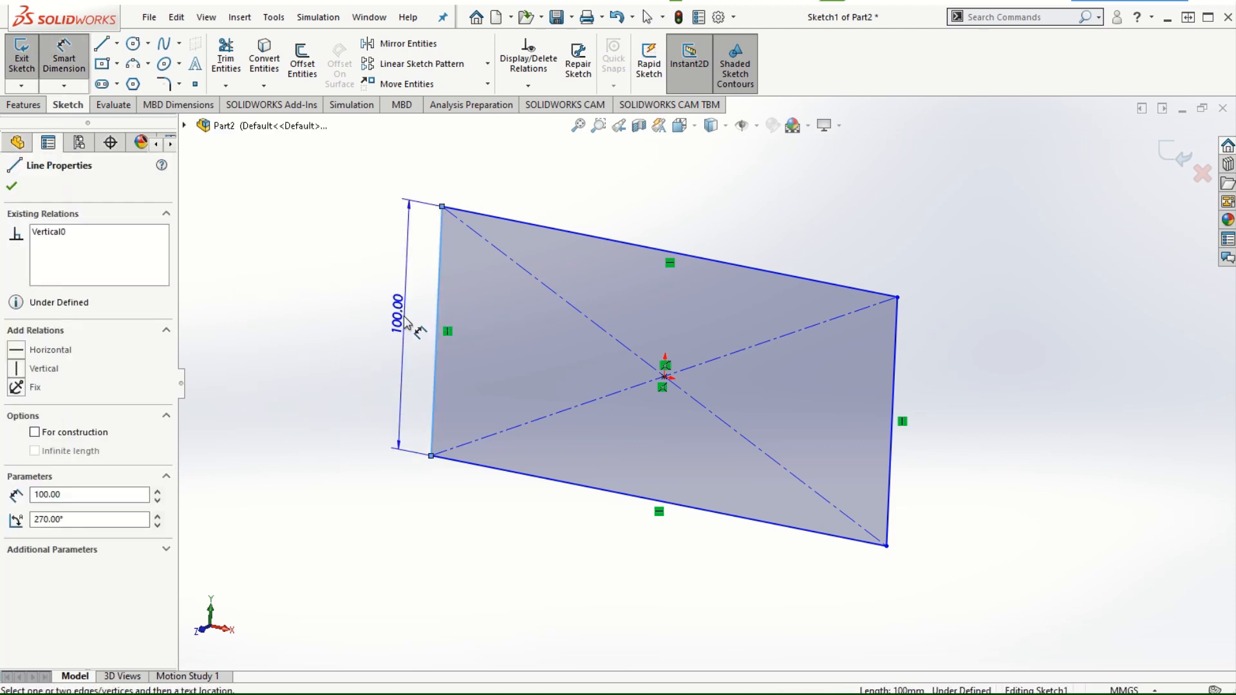
click(401, 315)
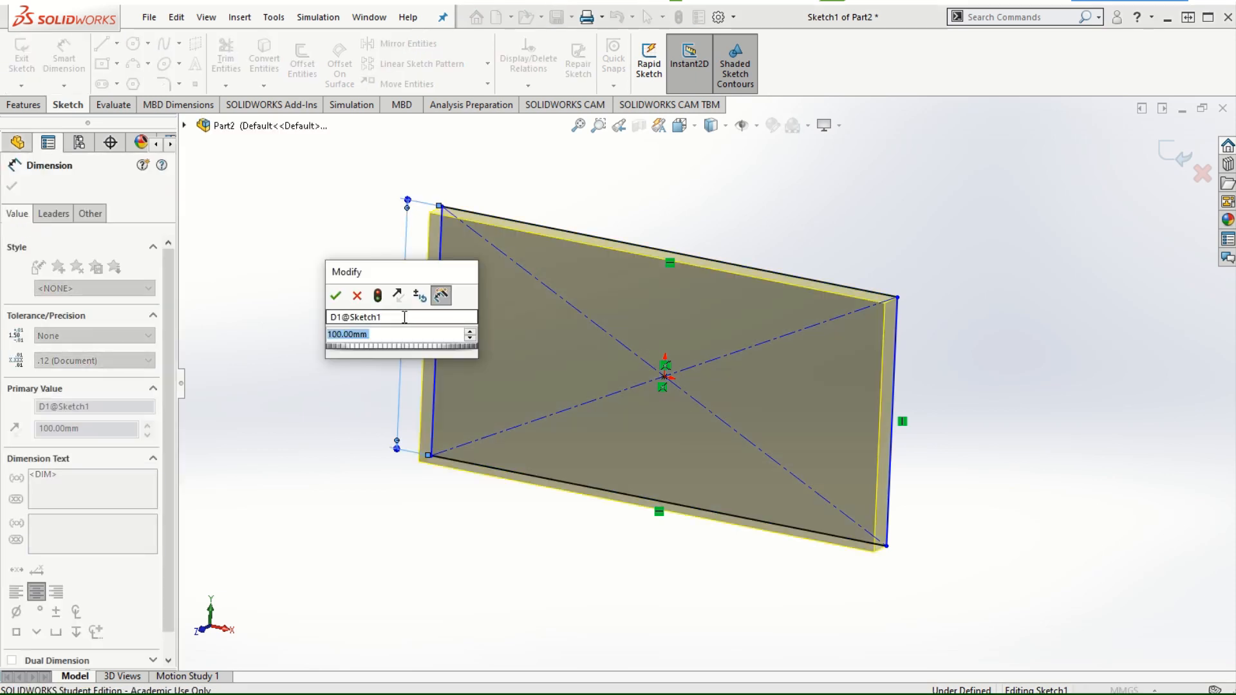
text(=)
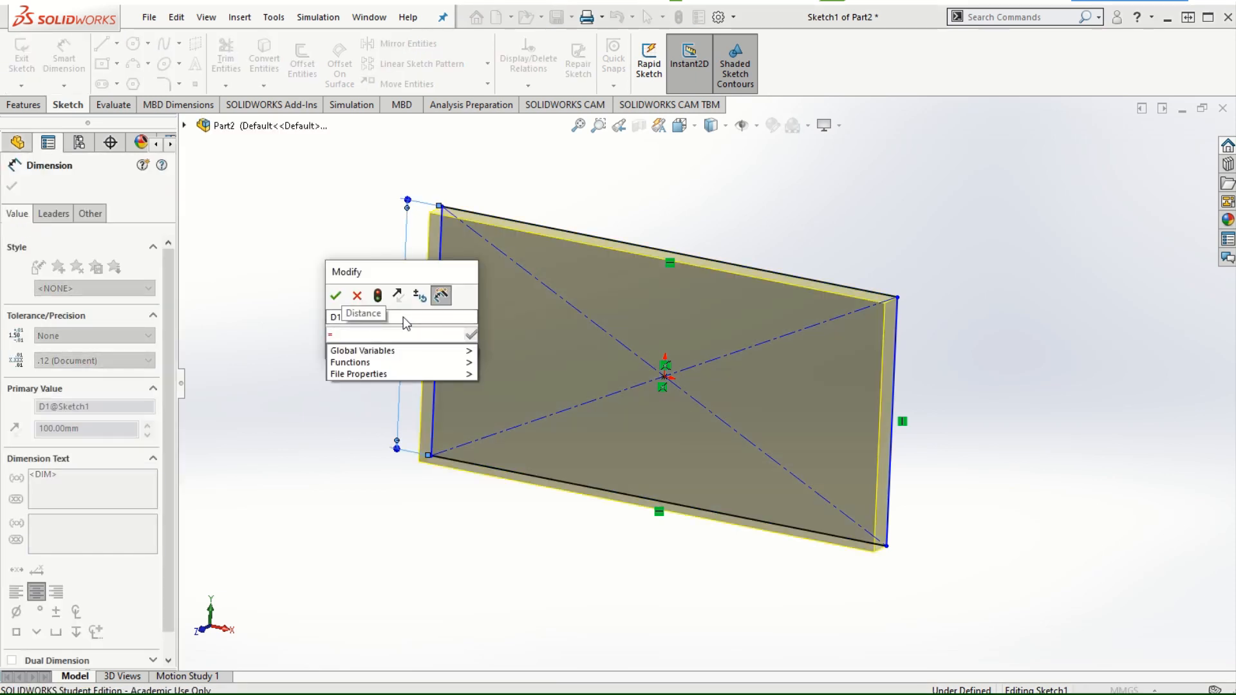
text(c)
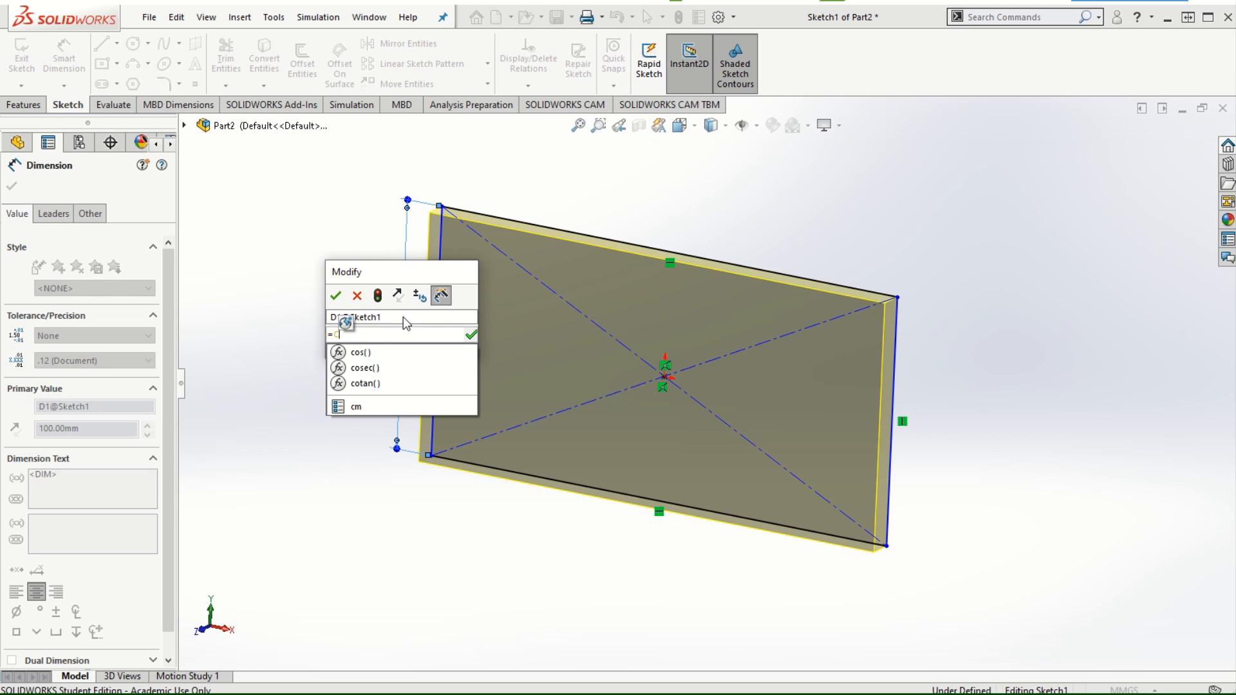
click(470, 336)
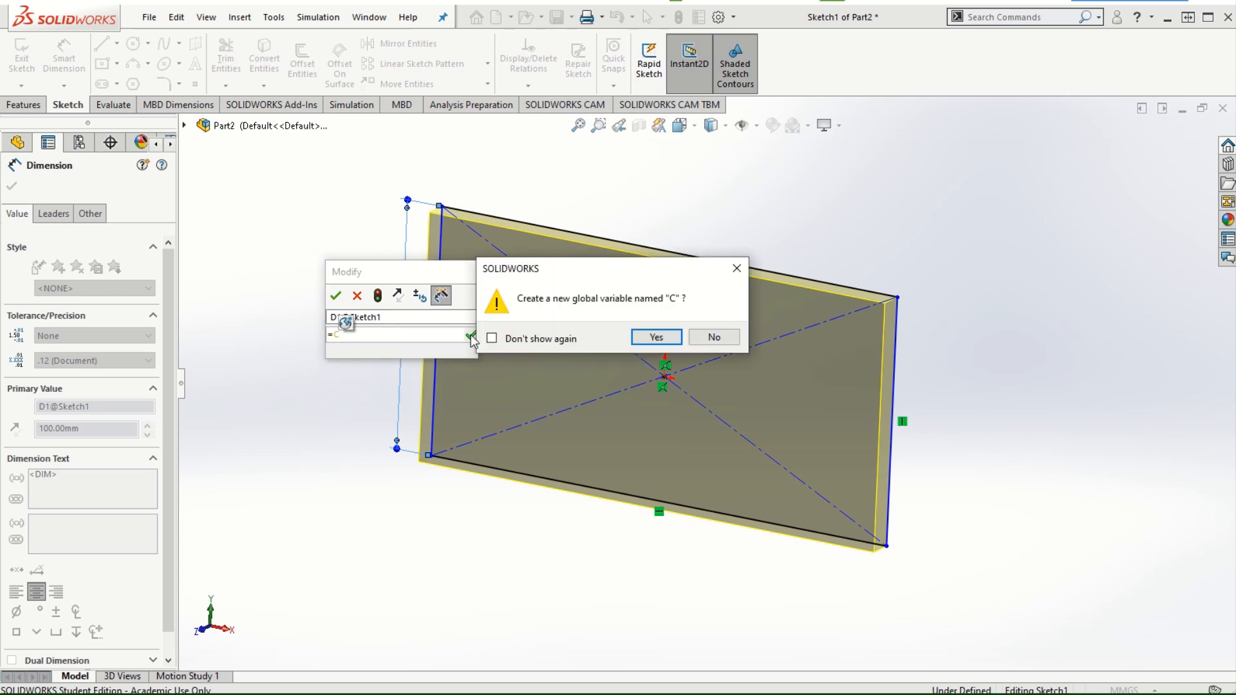
click(663, 337)
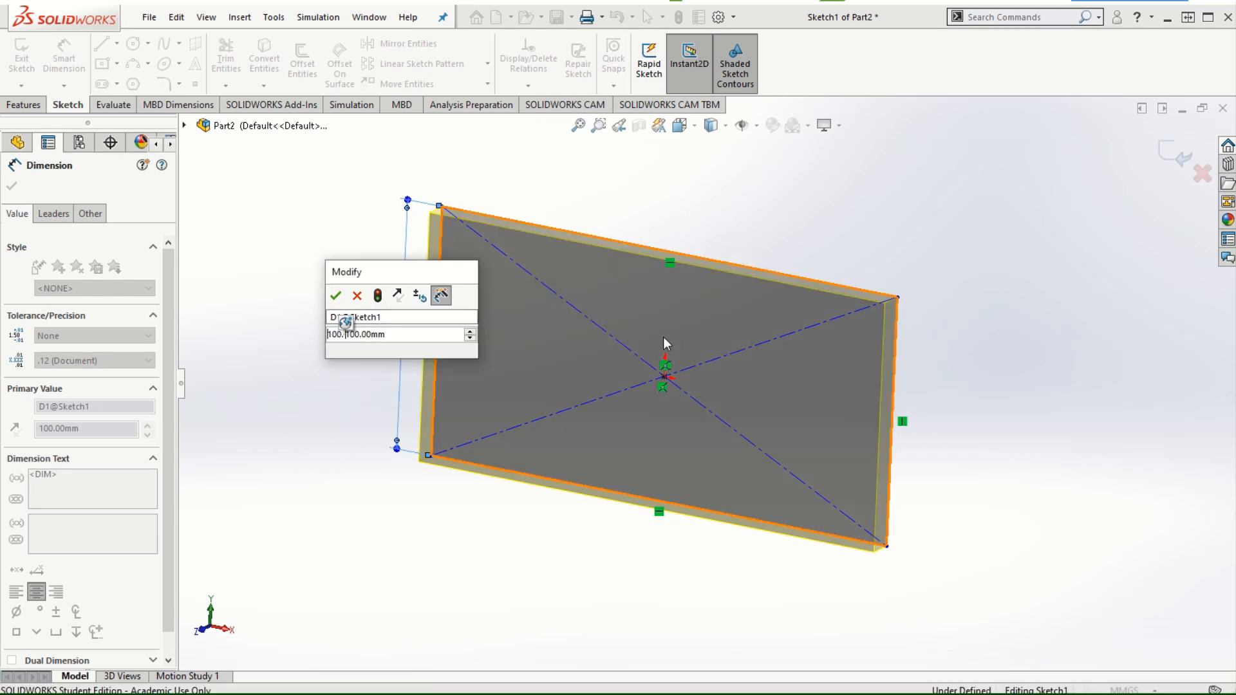
click(336, 297)
click(11, 186)
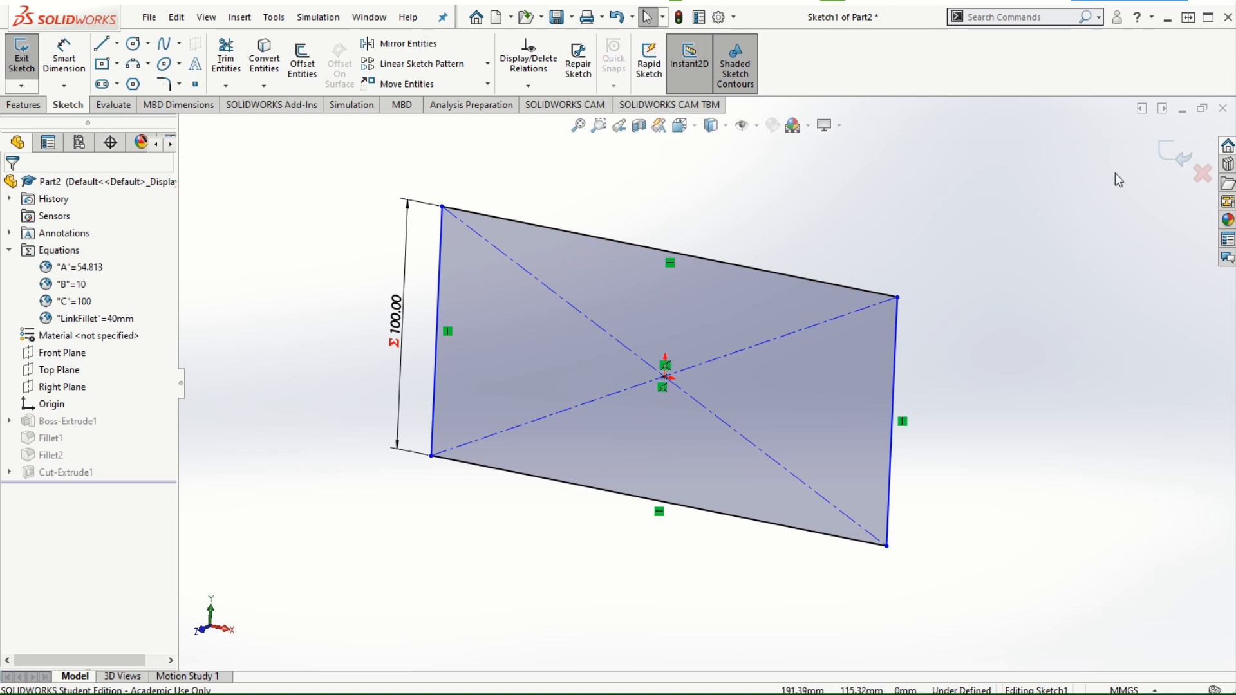
click(1170, 153)
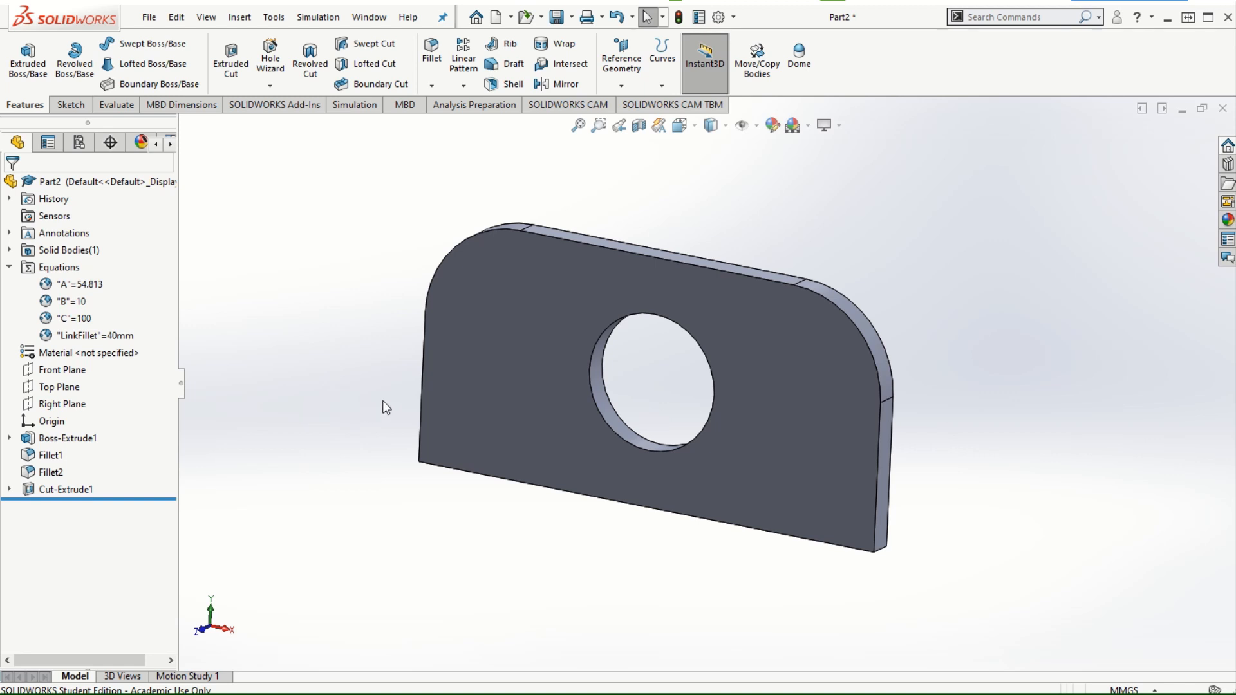
- Review the part's global variables and equations in the Equations manager and close it
click(276, 19)
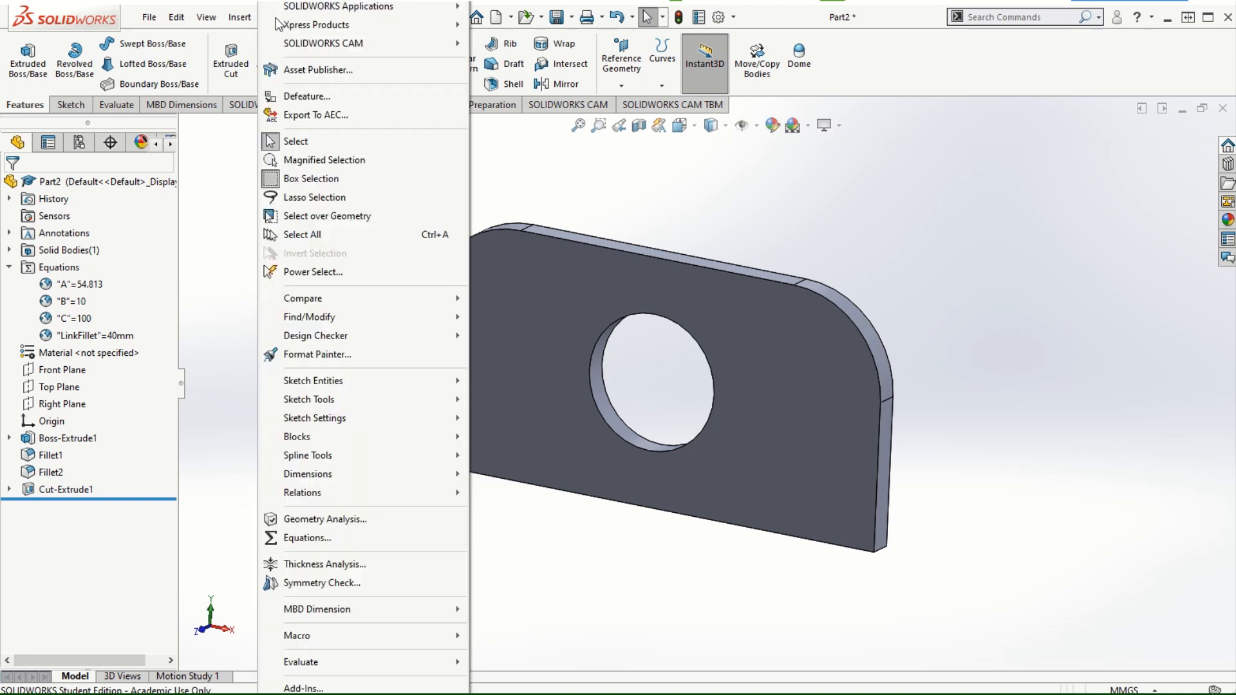
click(305, 538)
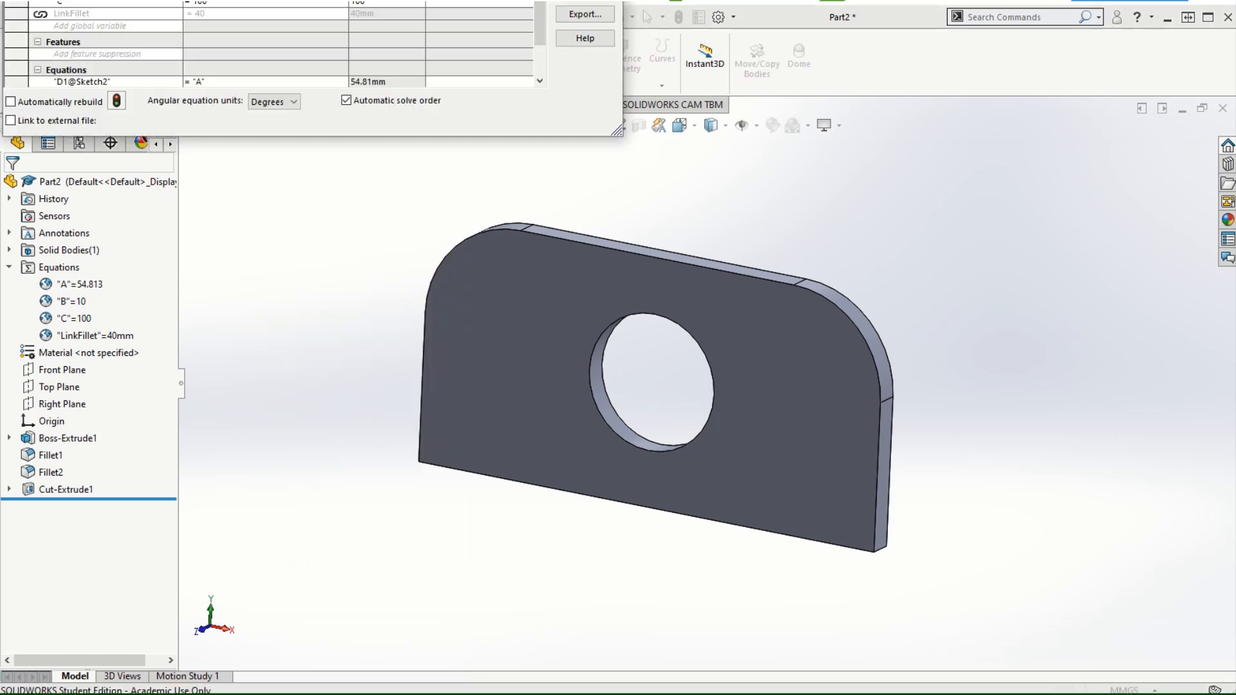
drag(258, 0, 433, 127)
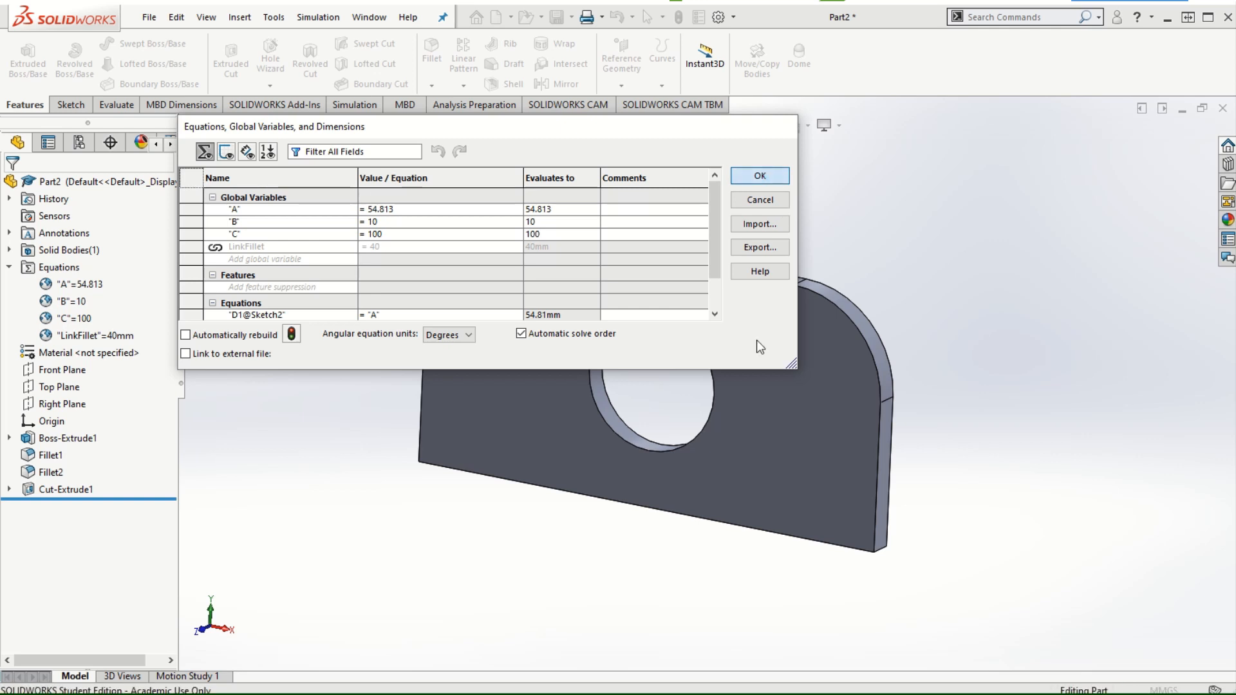
key(Return)
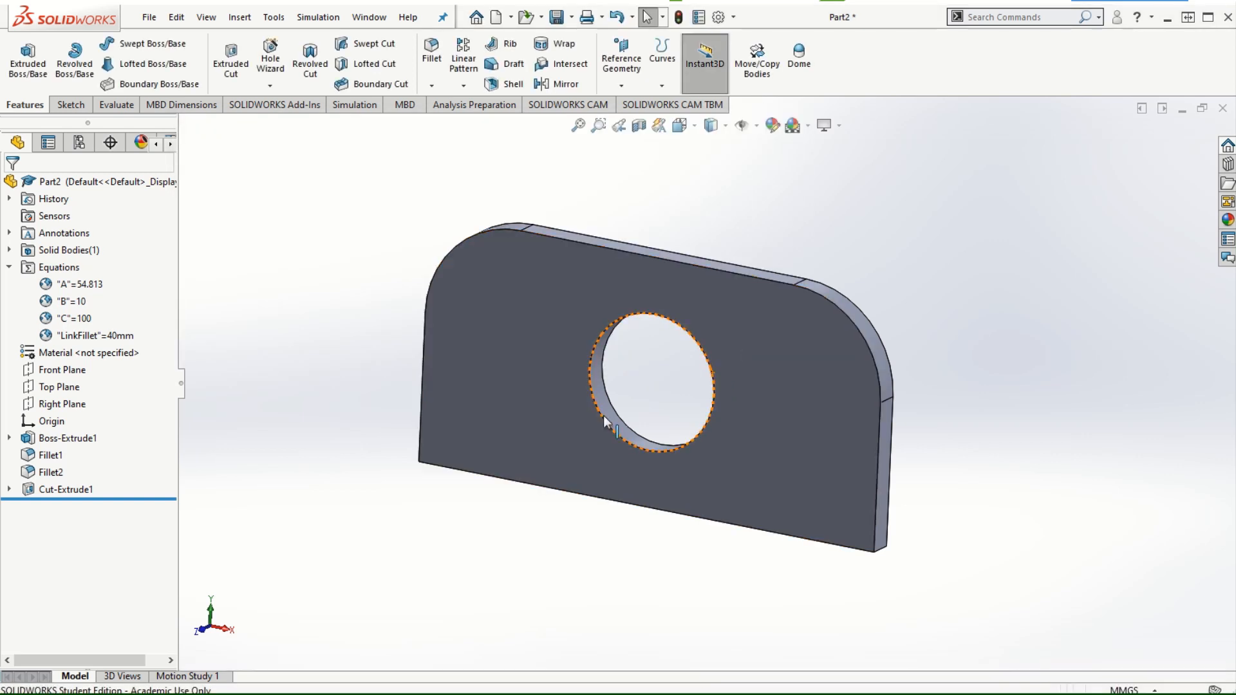
- Add a global variable named D with a value of 200 in the Equations manager
right_click(57, 269)
click(114, 277)
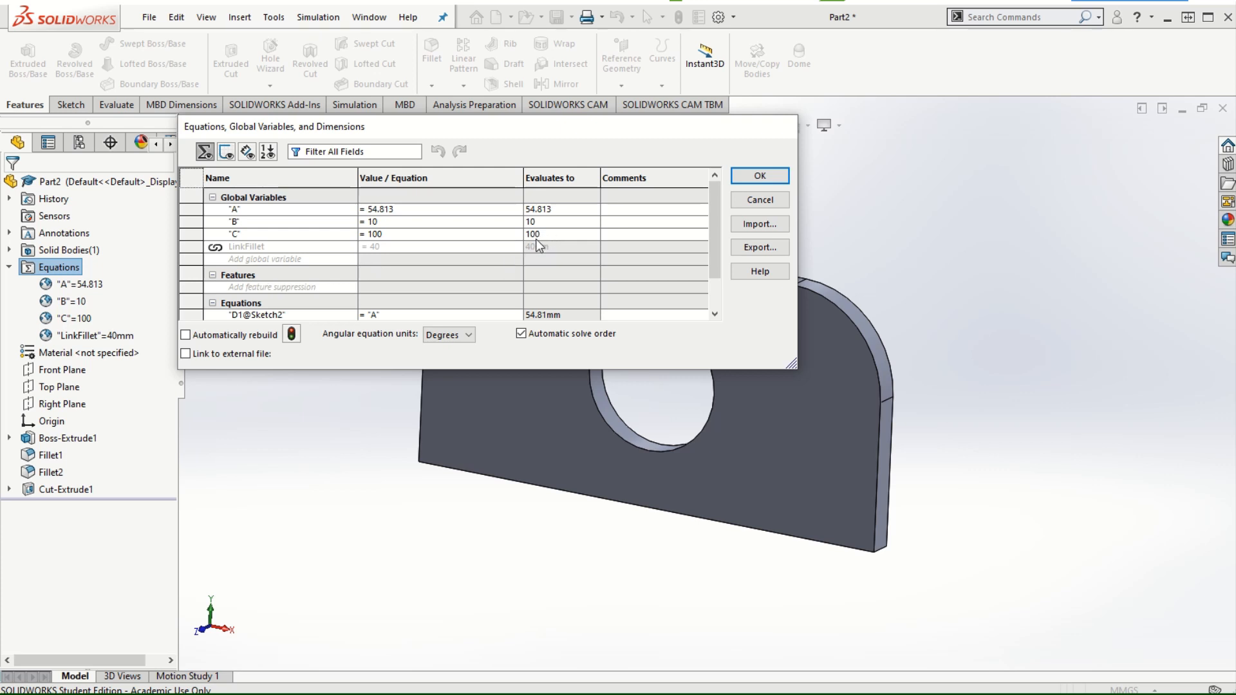
click(264, 259)
text(D)
key(Tab)
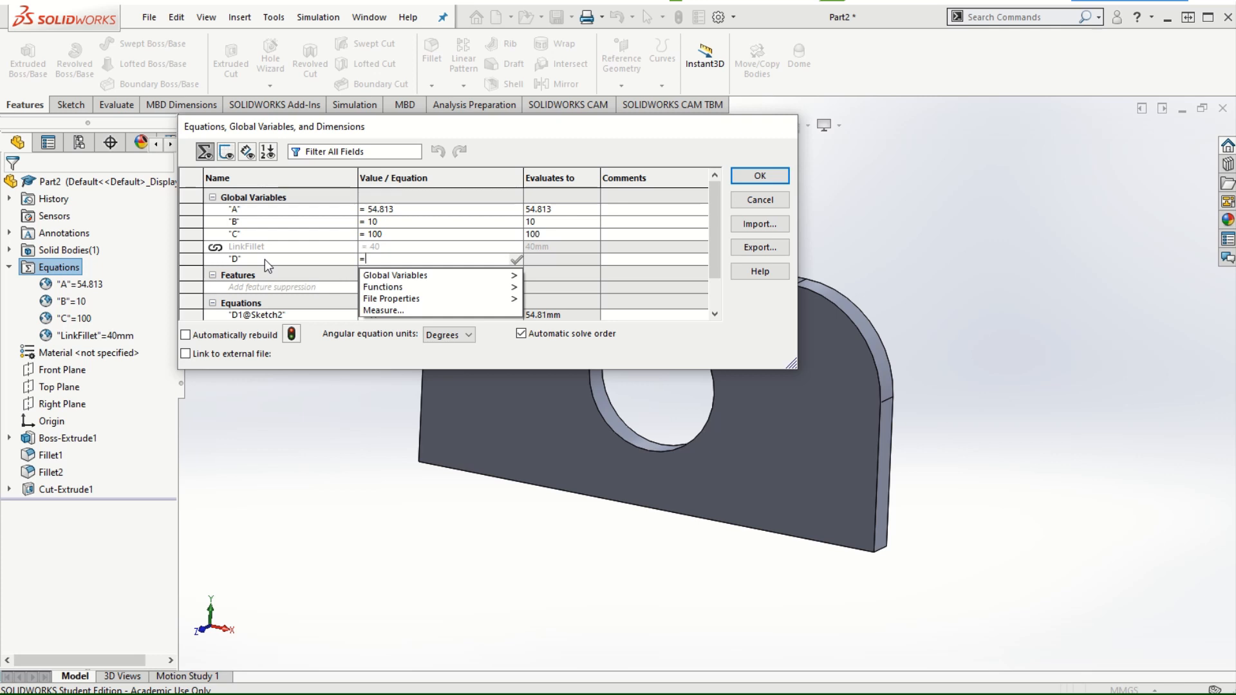
text(200)
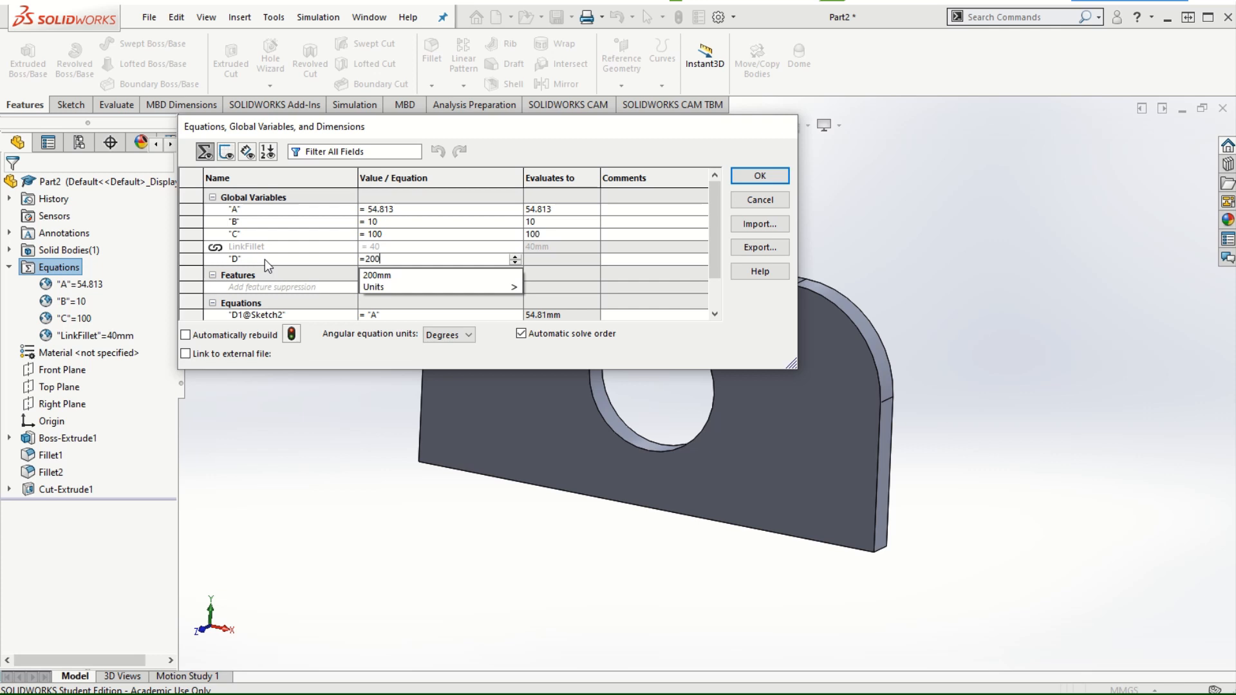
key(Return)
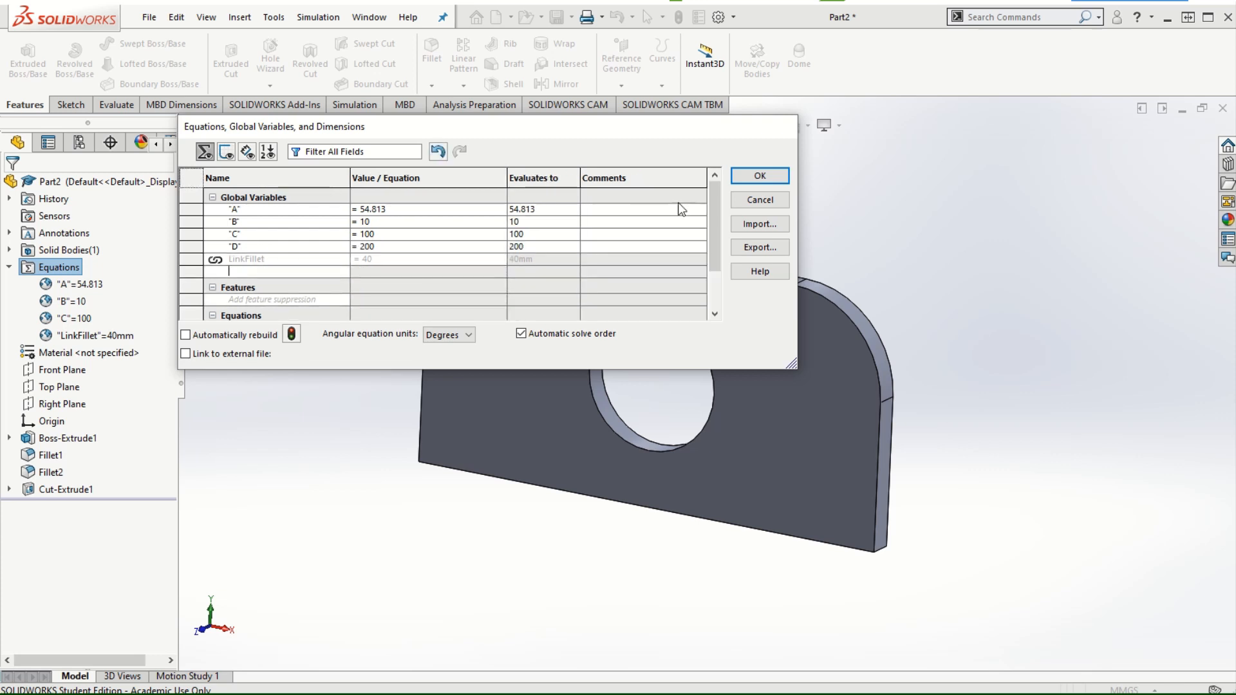
click(758, 178)
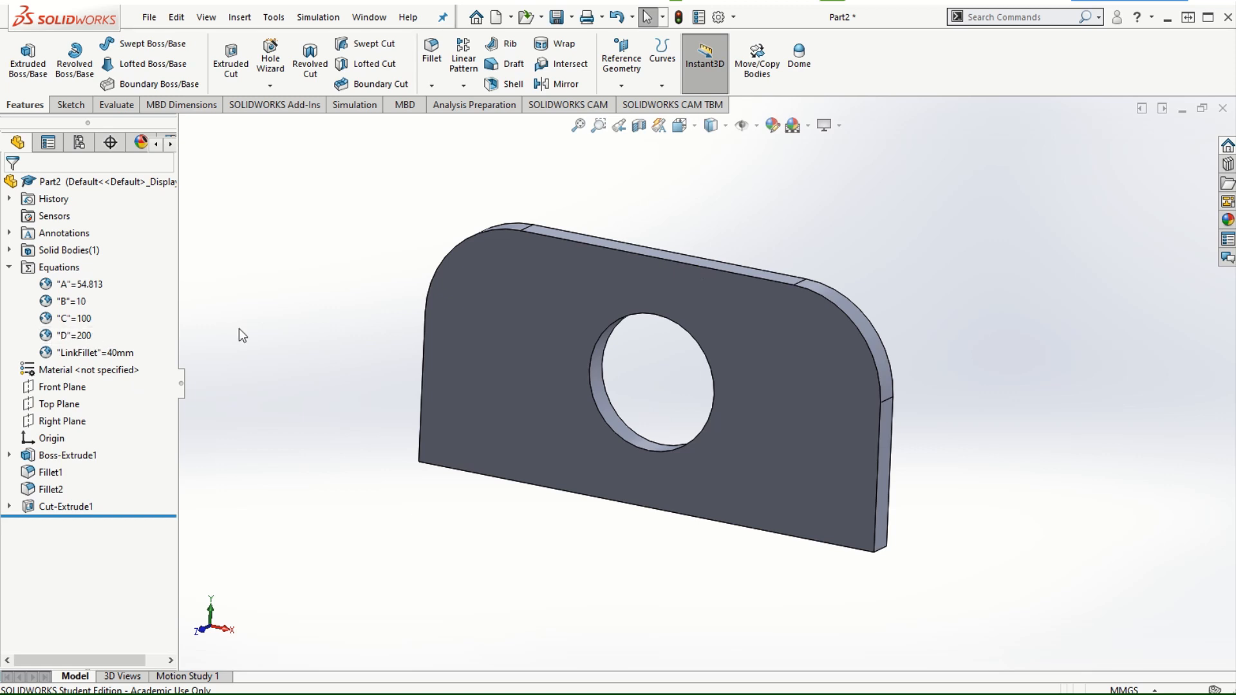
- Dimension the top edge of the base sketch's rectangle, link it to global variable D, and exit the sketch
right_click(53, 462)
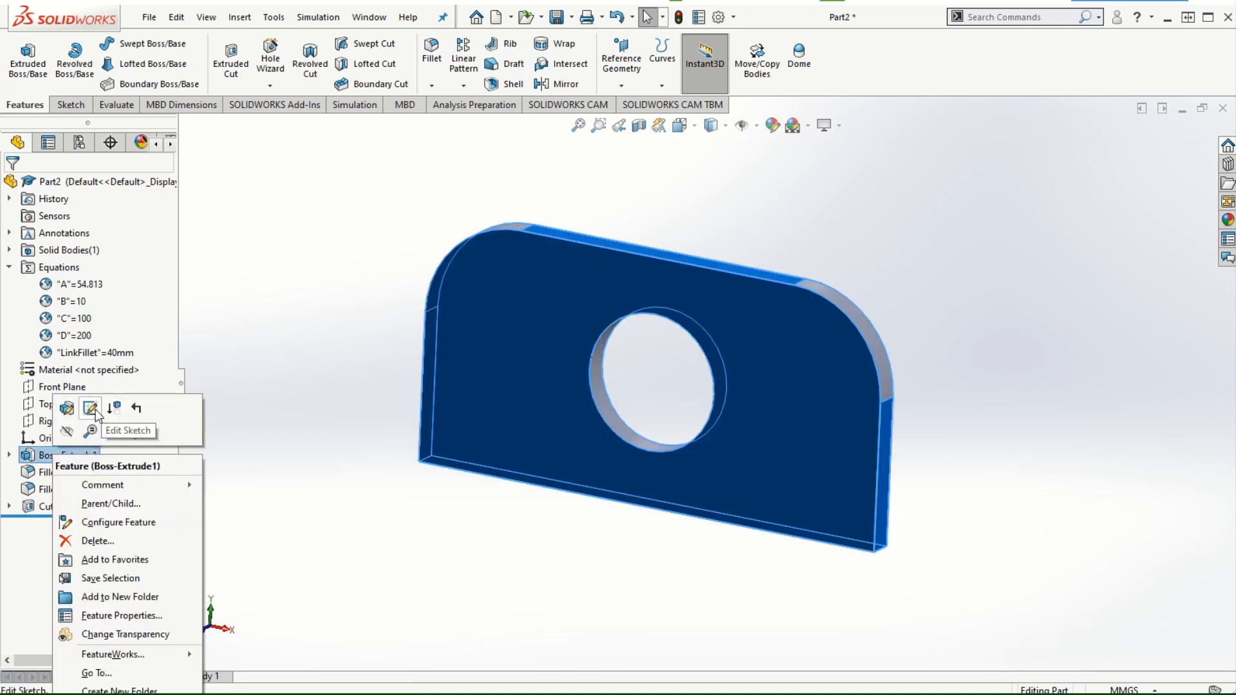
click(91, 408)
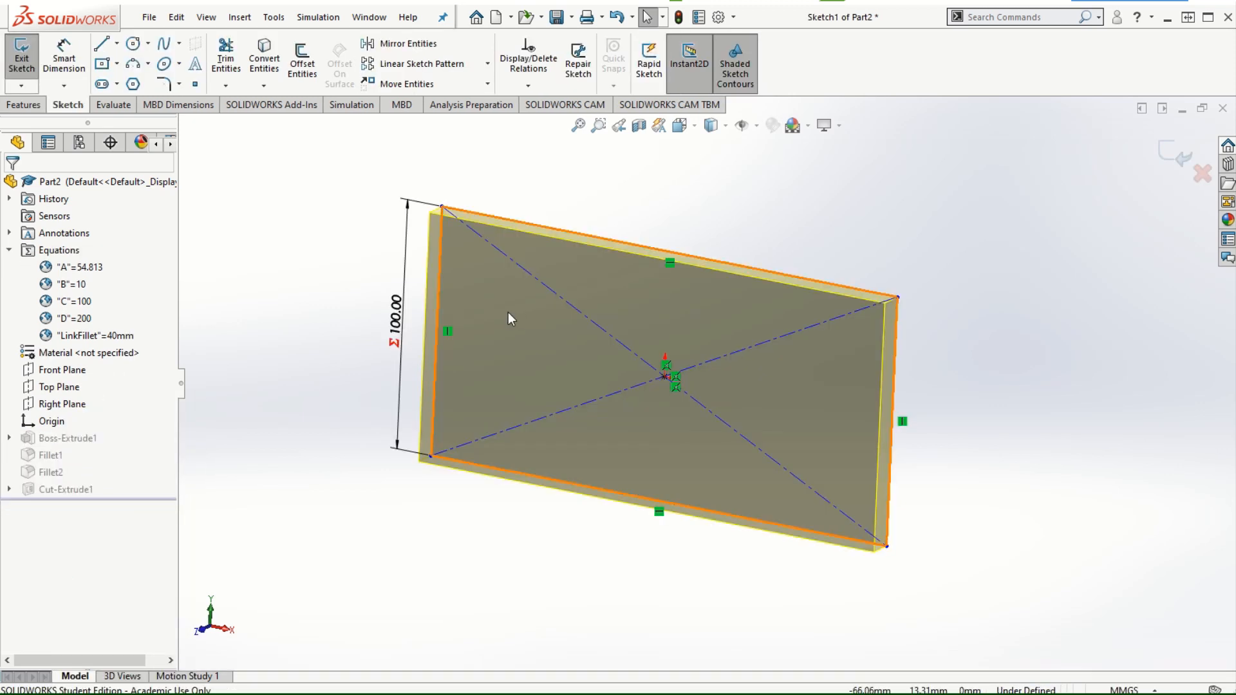
click(64, 59)
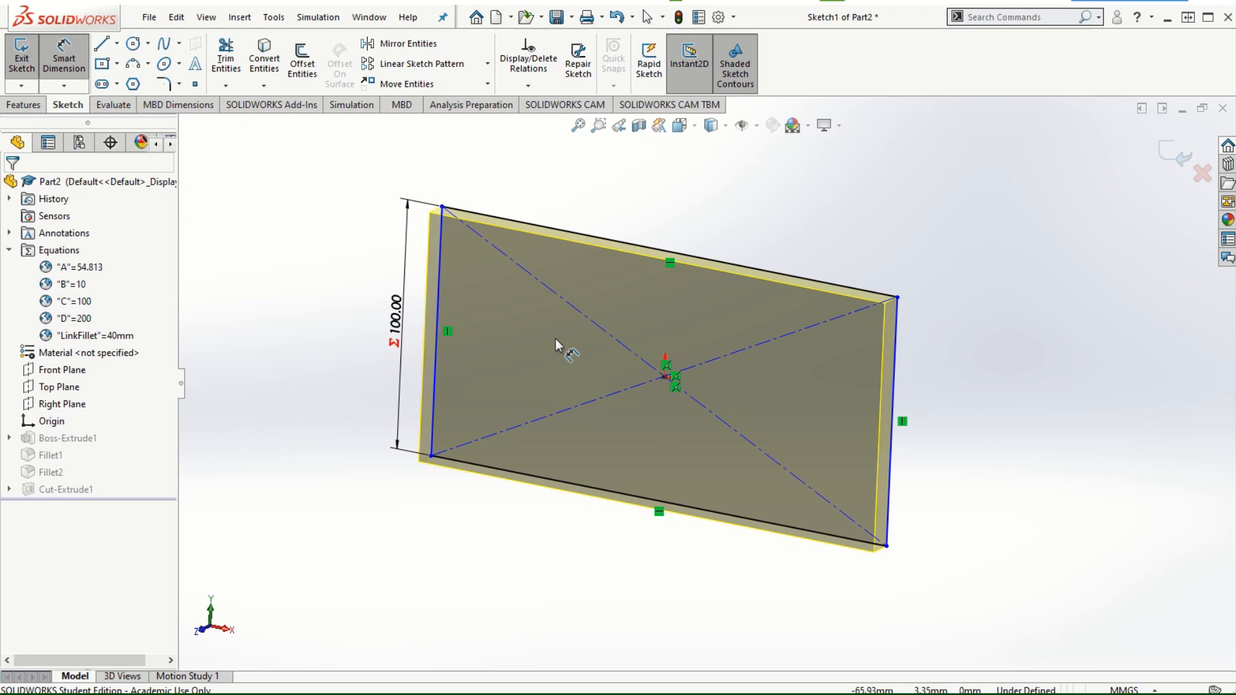
click(641, 256)
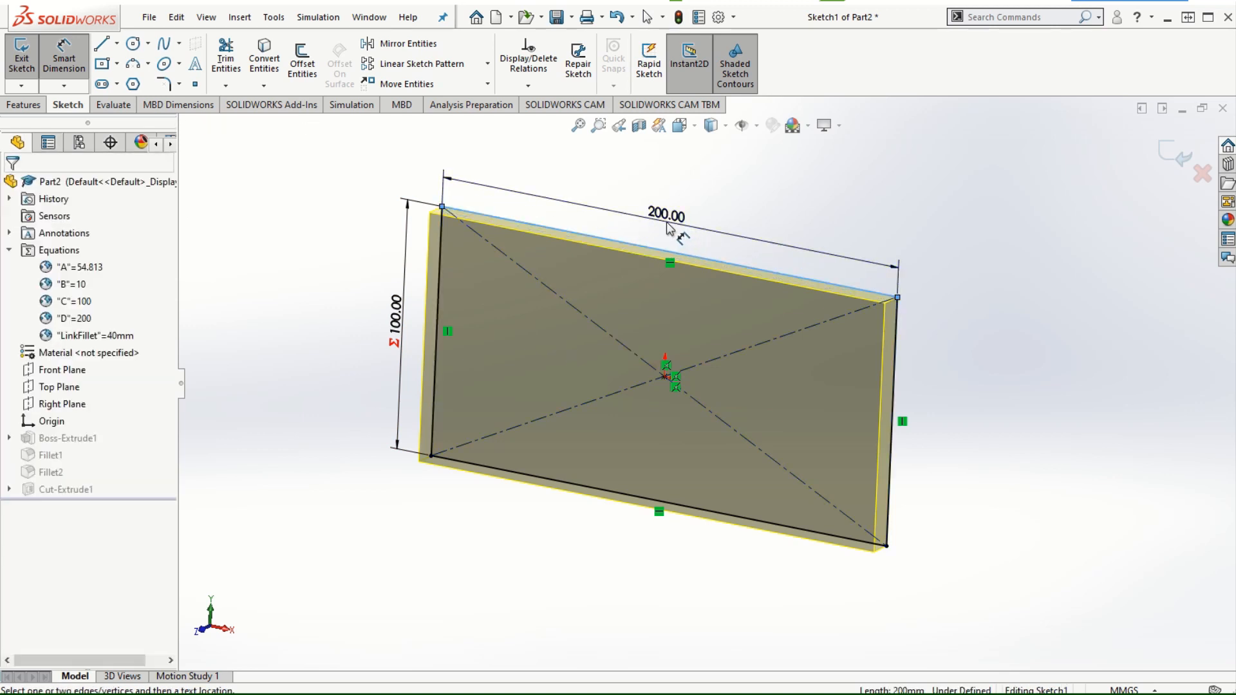
click(667, 227)
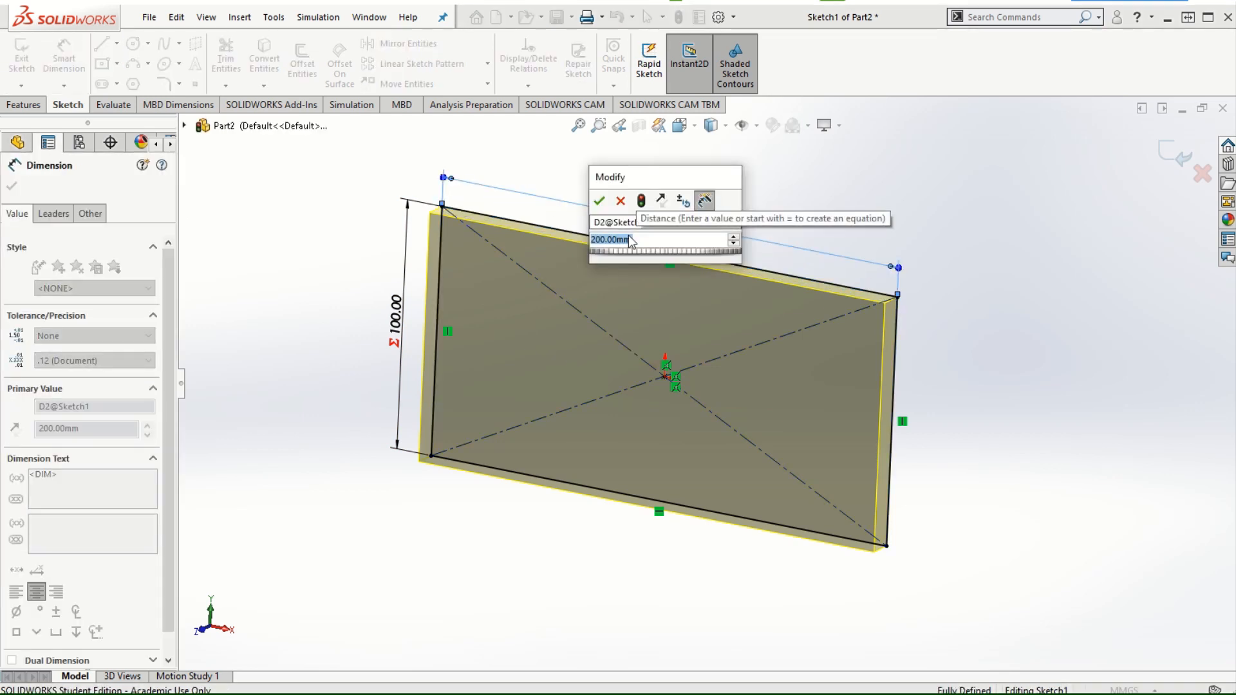
text(=)
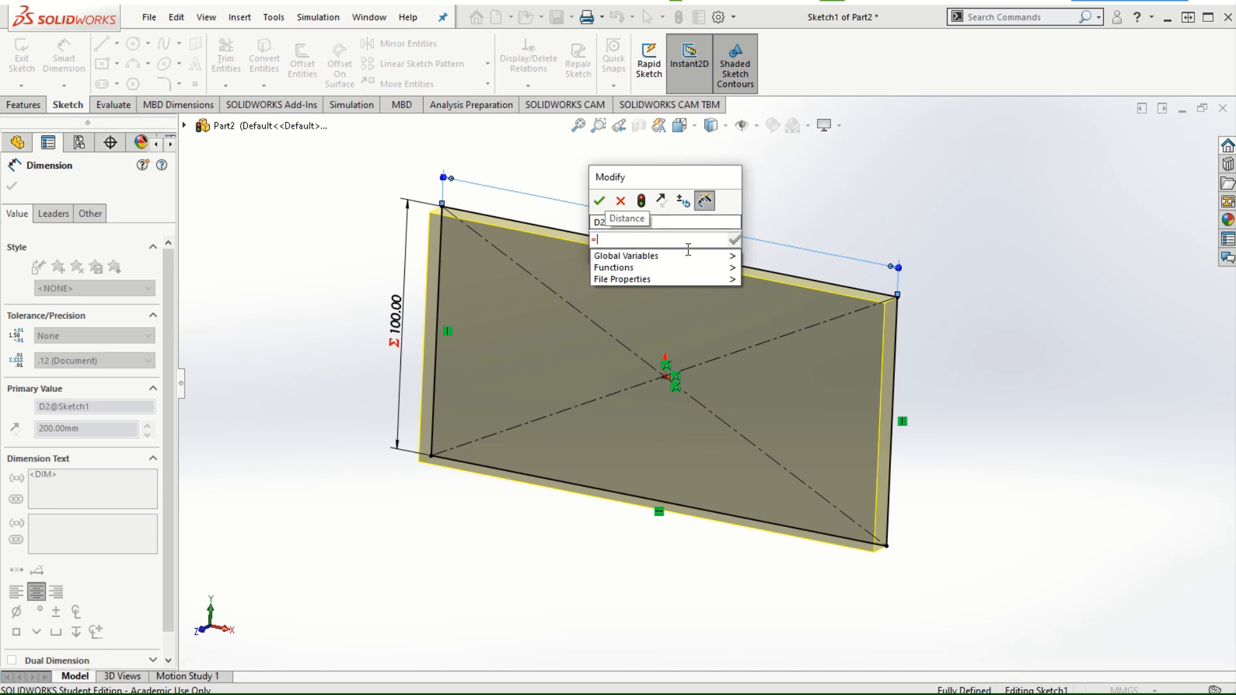
mouse_move(689, 255)
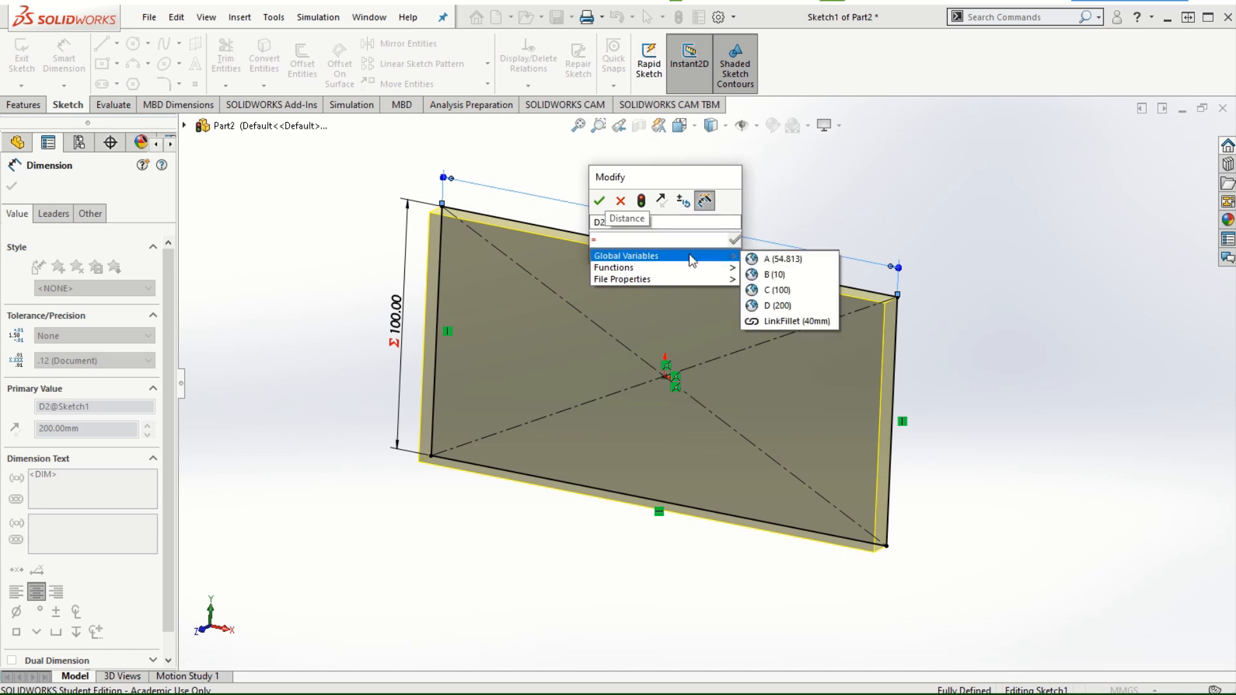
click(777, 305)
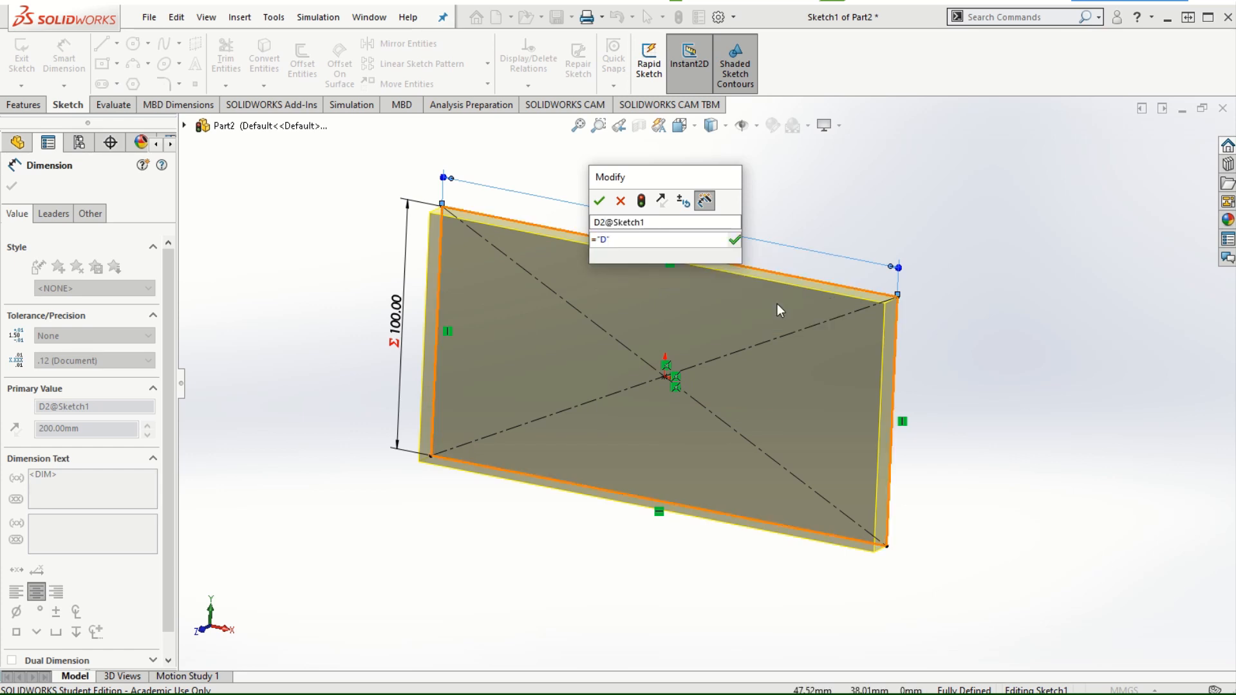
click(733, 240)
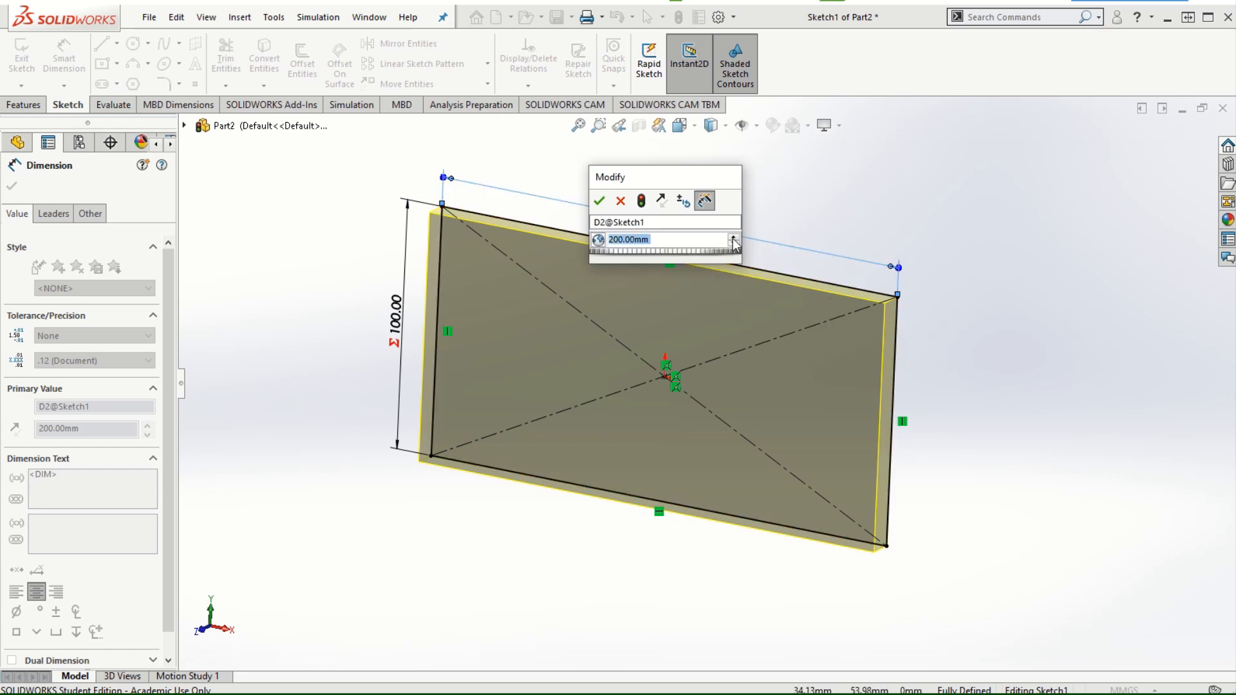
click(600, 202)
click(579, 555)
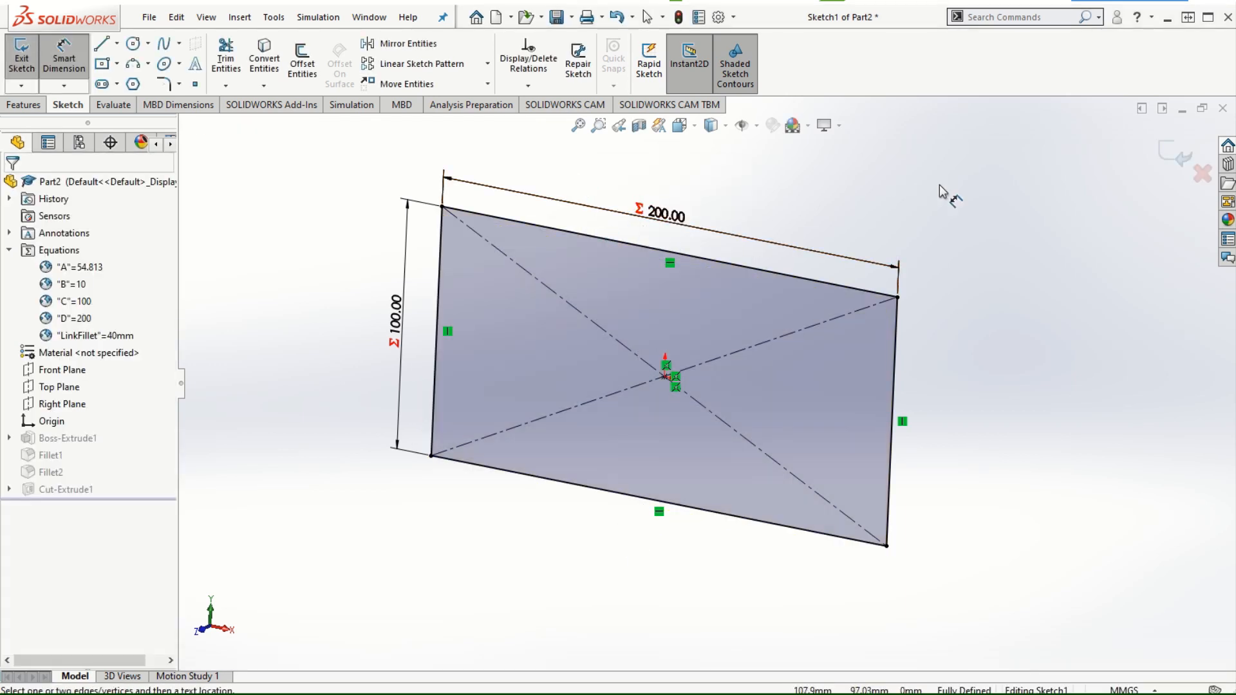
click(1171, 154)
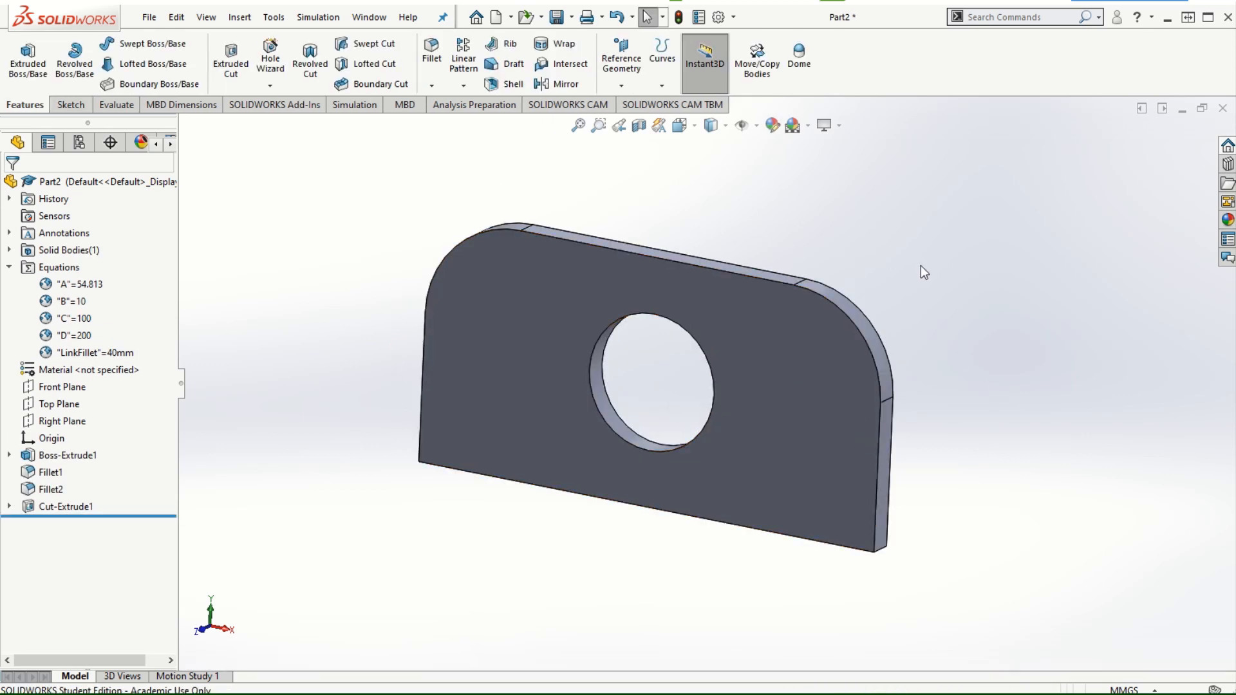
- Open the Equations manager and set global variable A, which drives the hole diameter, to 50
scroll(637, 296, down, 1)
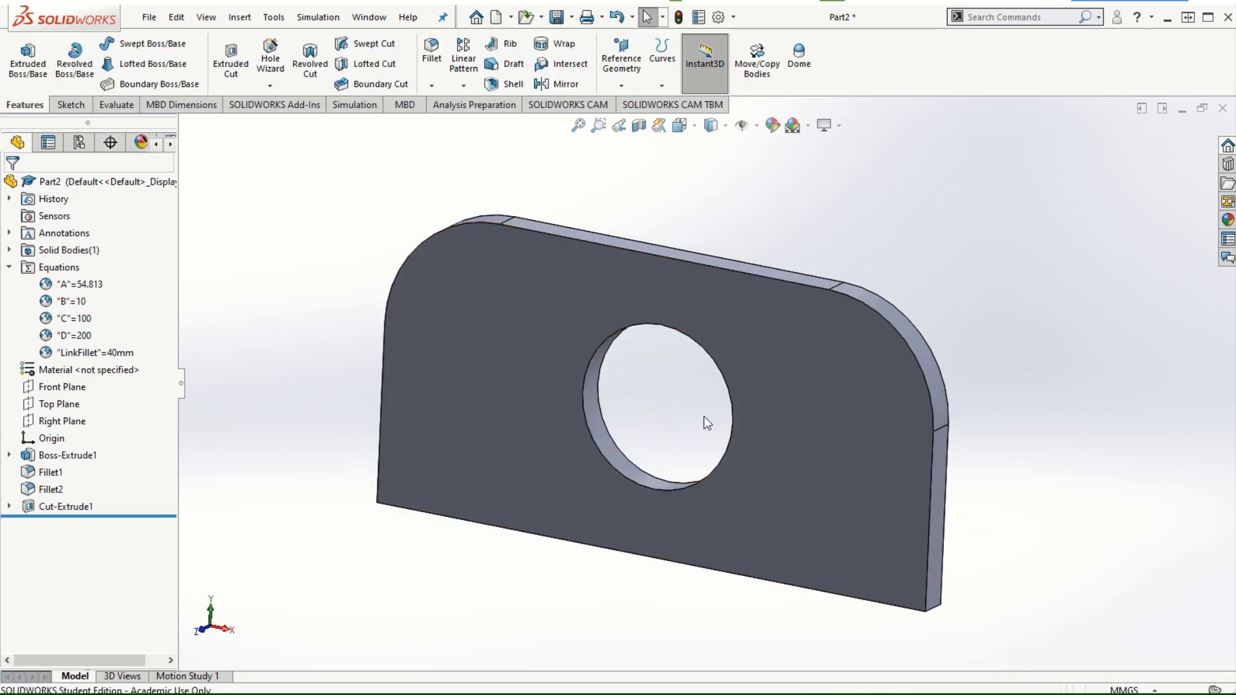
middle_drag(700, 430, 685, 495)
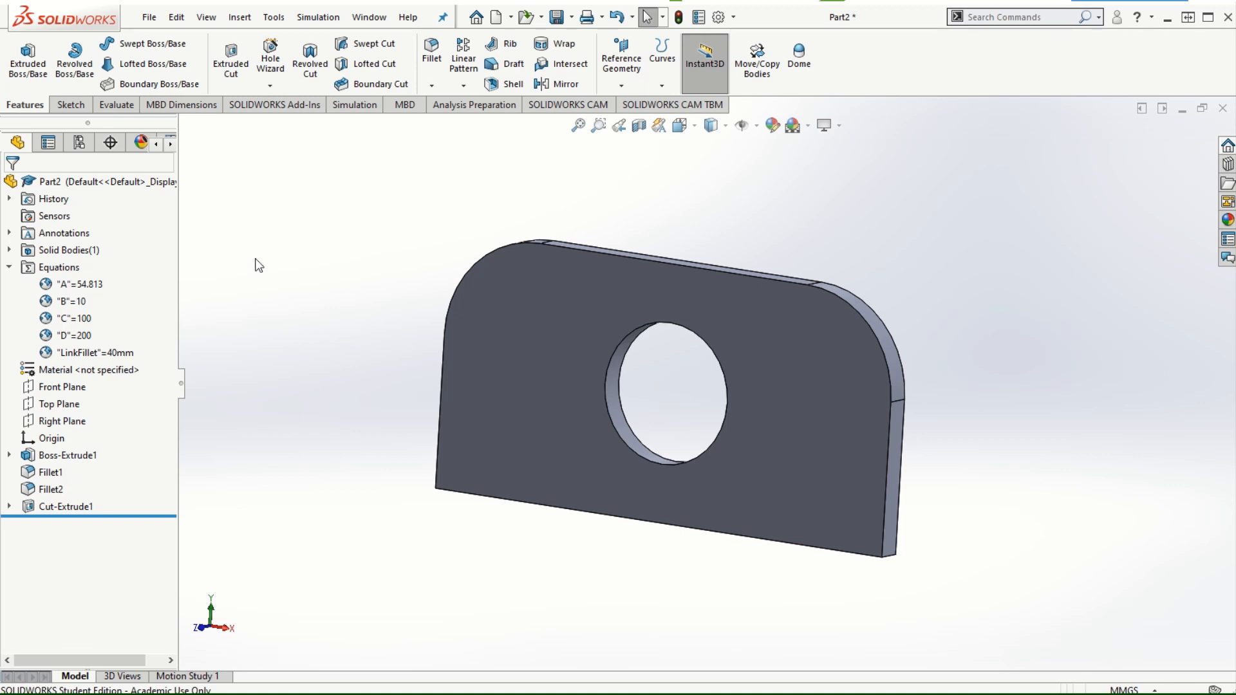
right_click(66, 269)
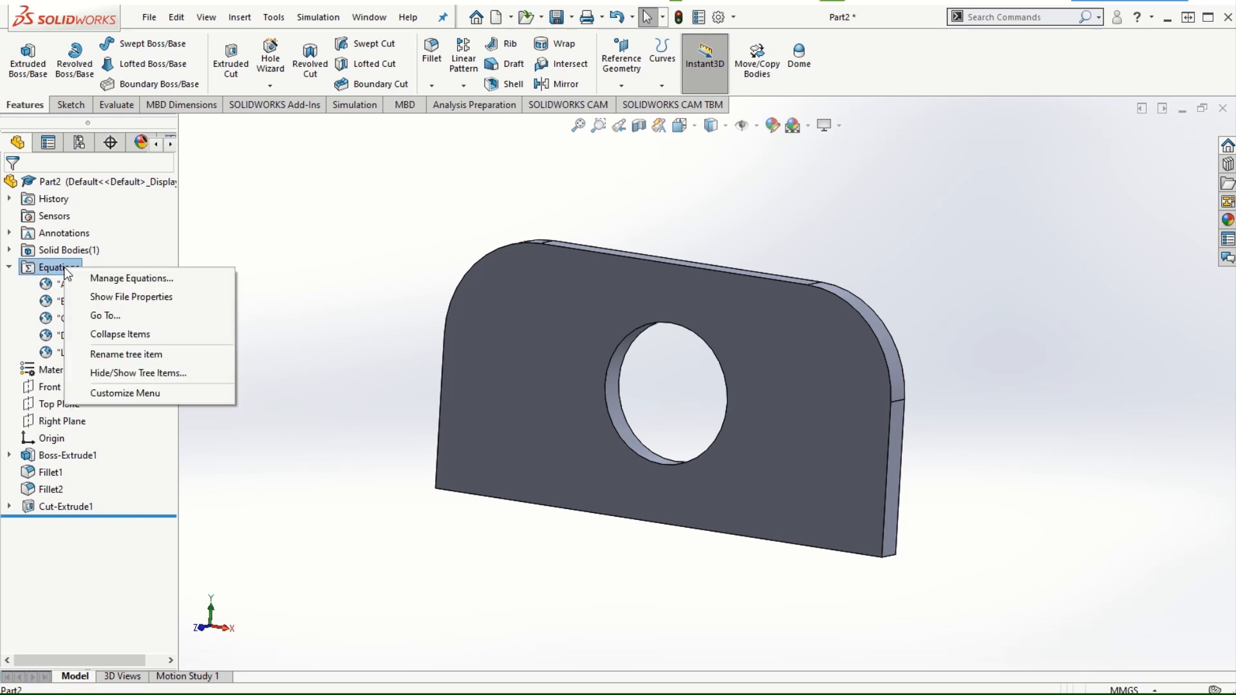
click(117, 279)
click(415, 213)
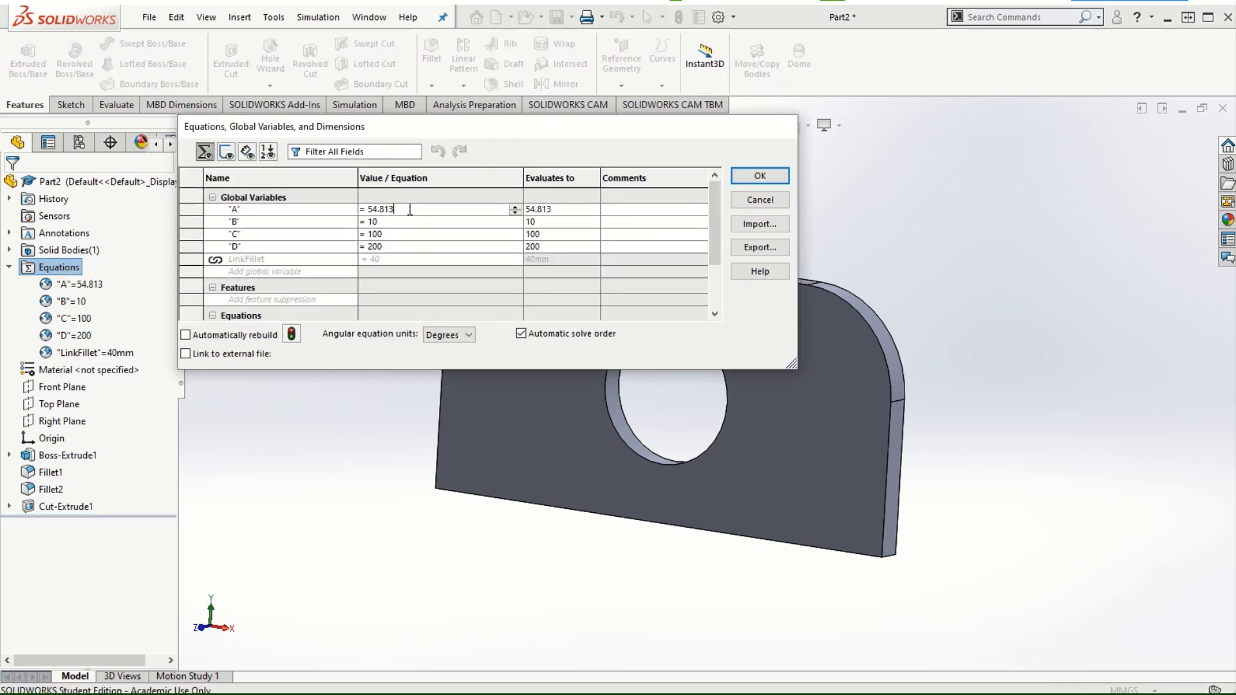
drag(394, 210, 351, 226)
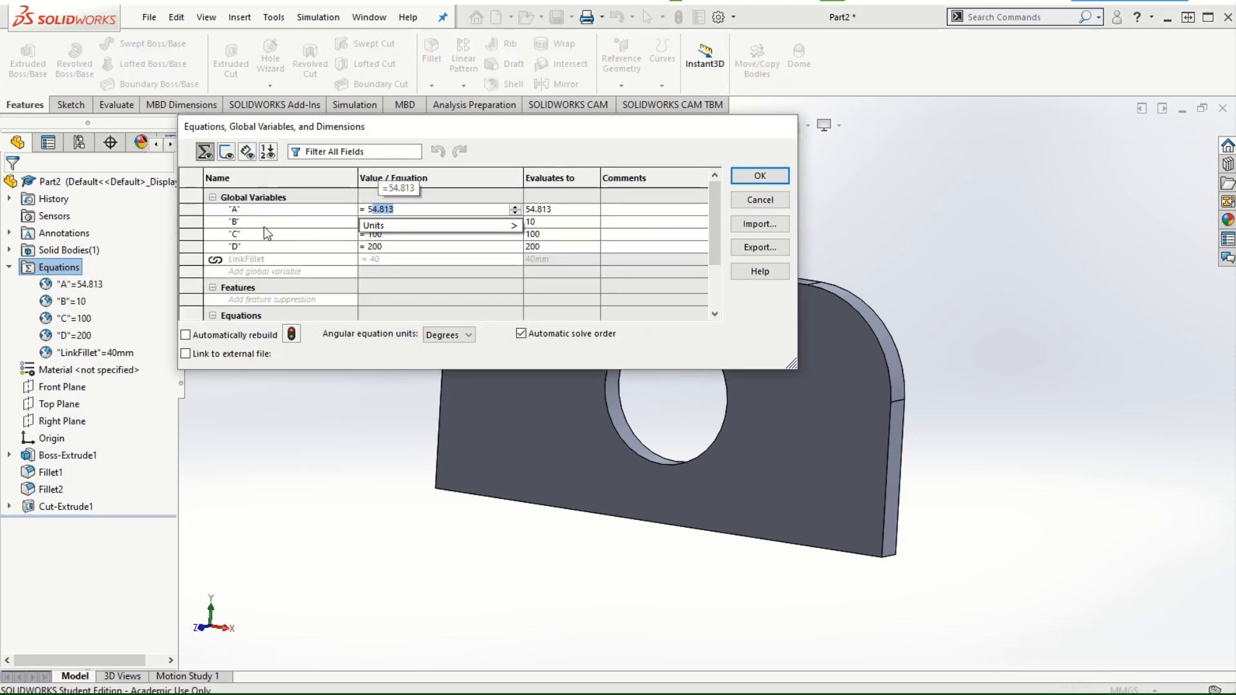
text(50)
key(BackSpace)
key(BackSpace)
key(BackSpace)
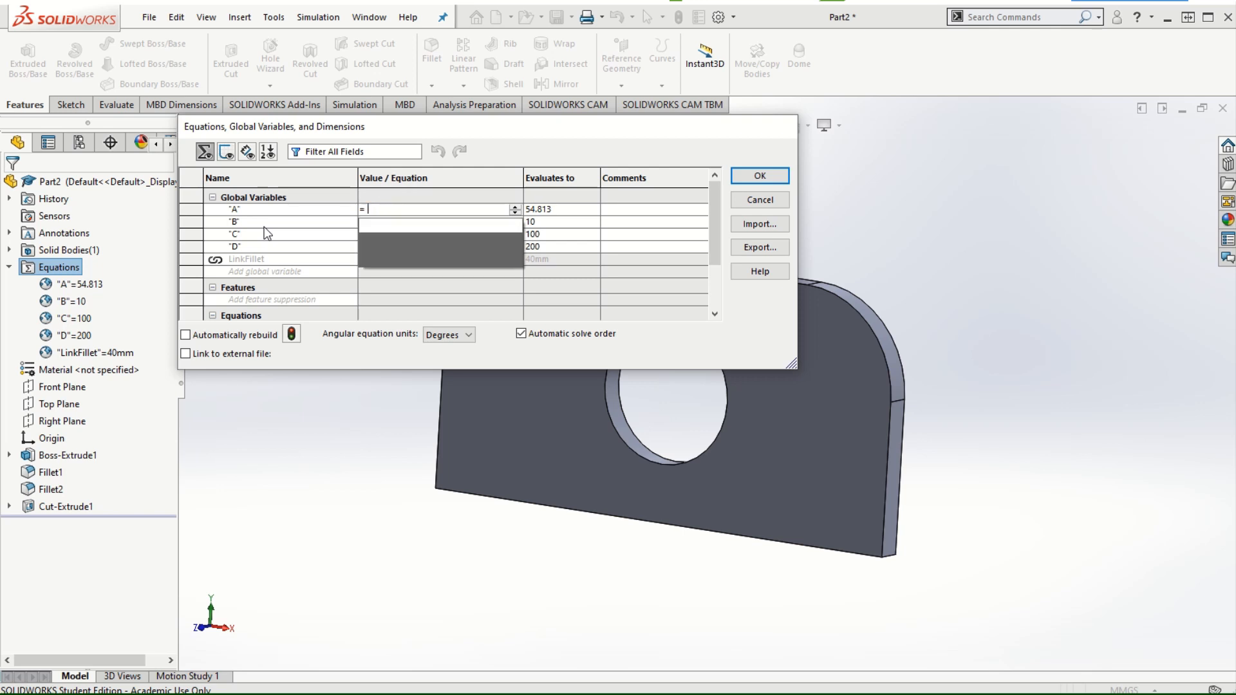
text(50)
key(Tab)
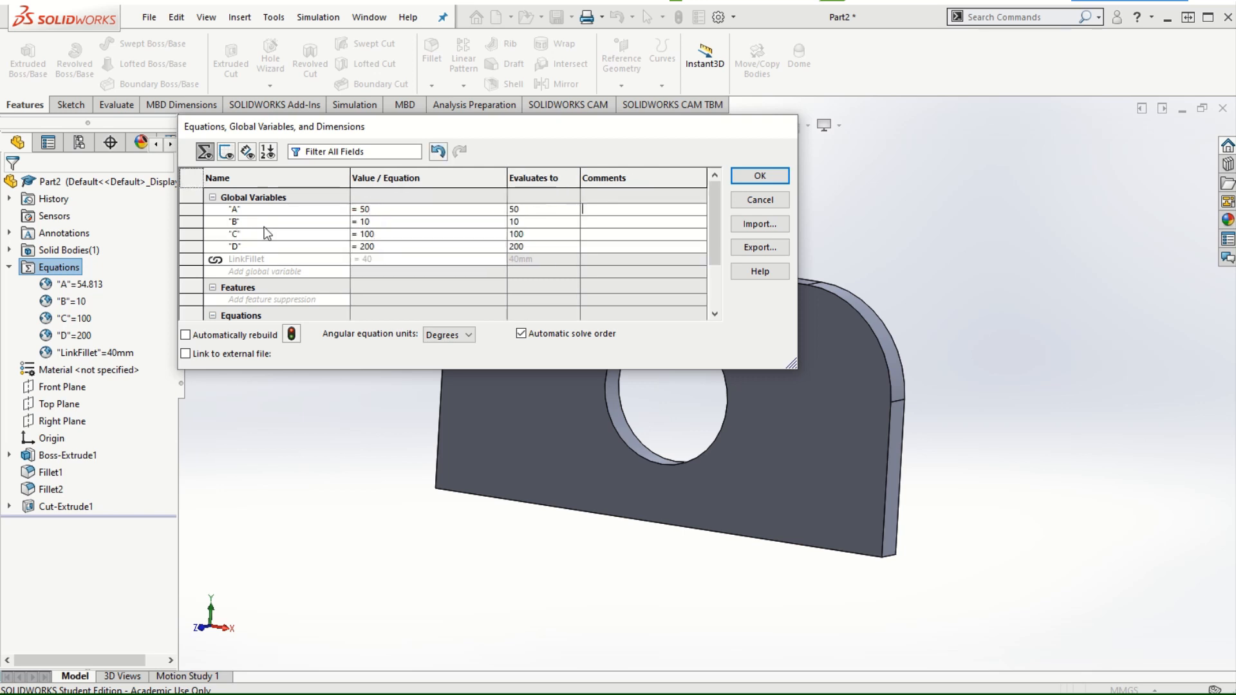
- Set the value of global variable B to 15 in the Equations manager
click(387, 222)
double_click(362, 221)
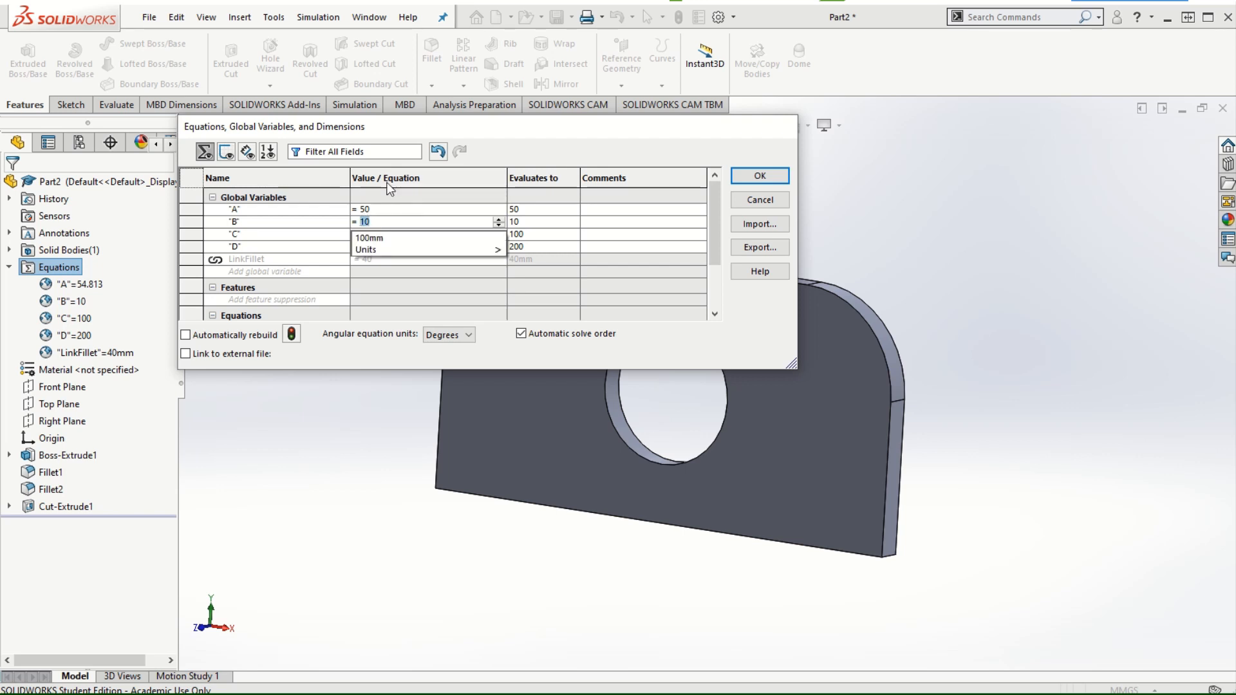
text(15)
key(Tab)
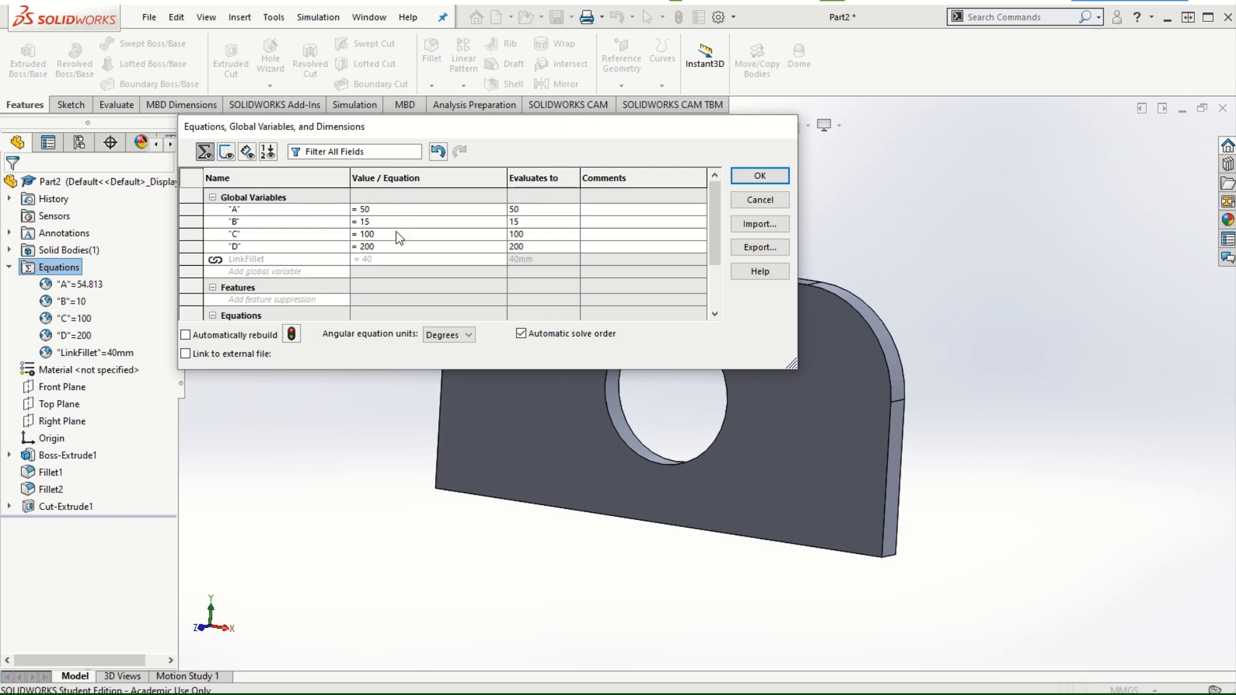
- Set global variable C to 200 mm and D to 400, and apply the equation changes to the part
click(387, 234)
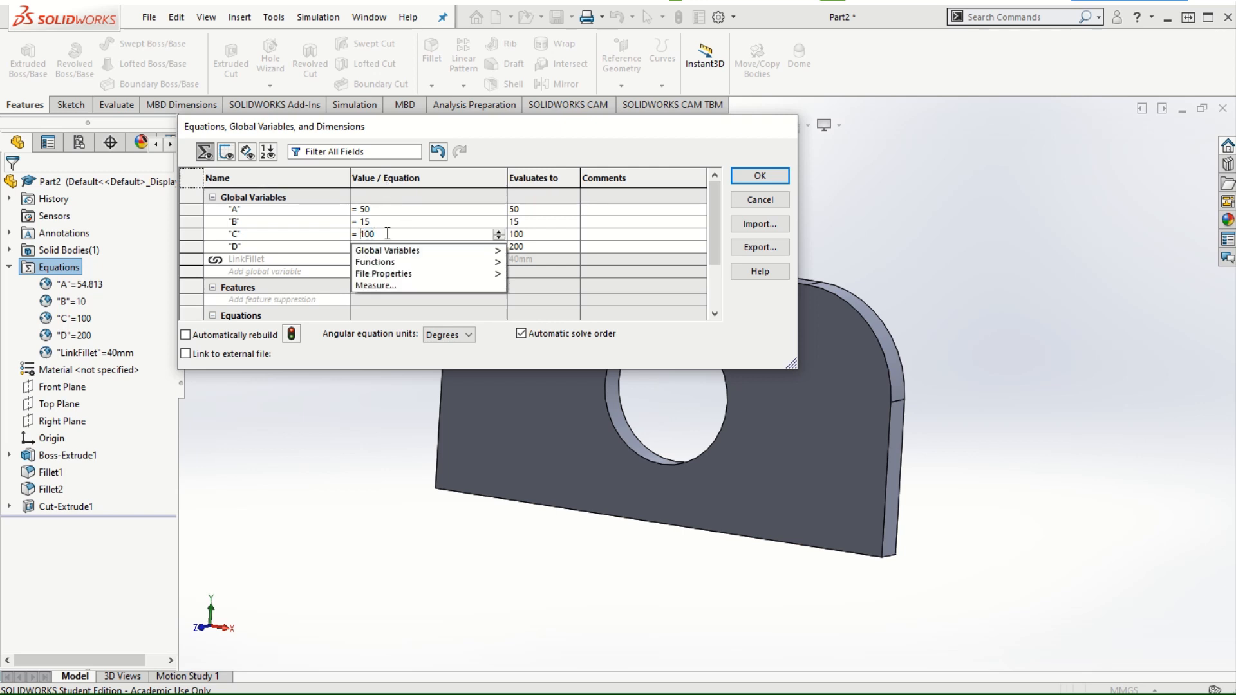
double_click(364, 235)
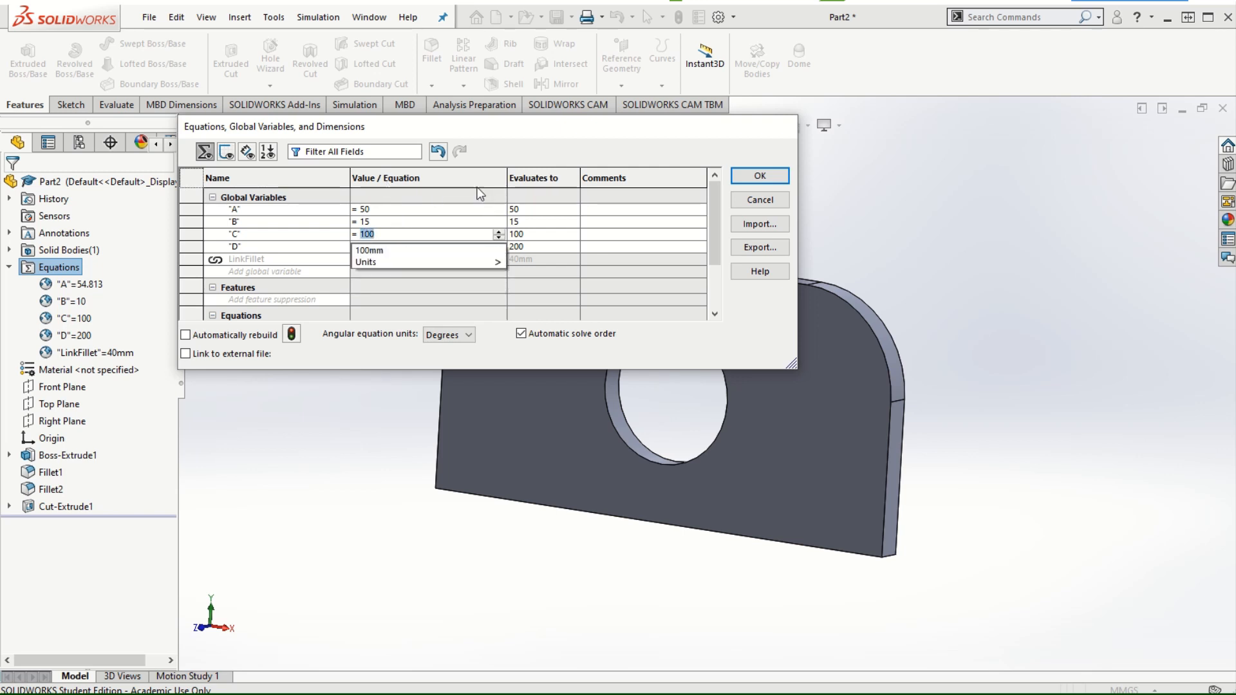
text(200)
click(437, 251)
click(390, 249)
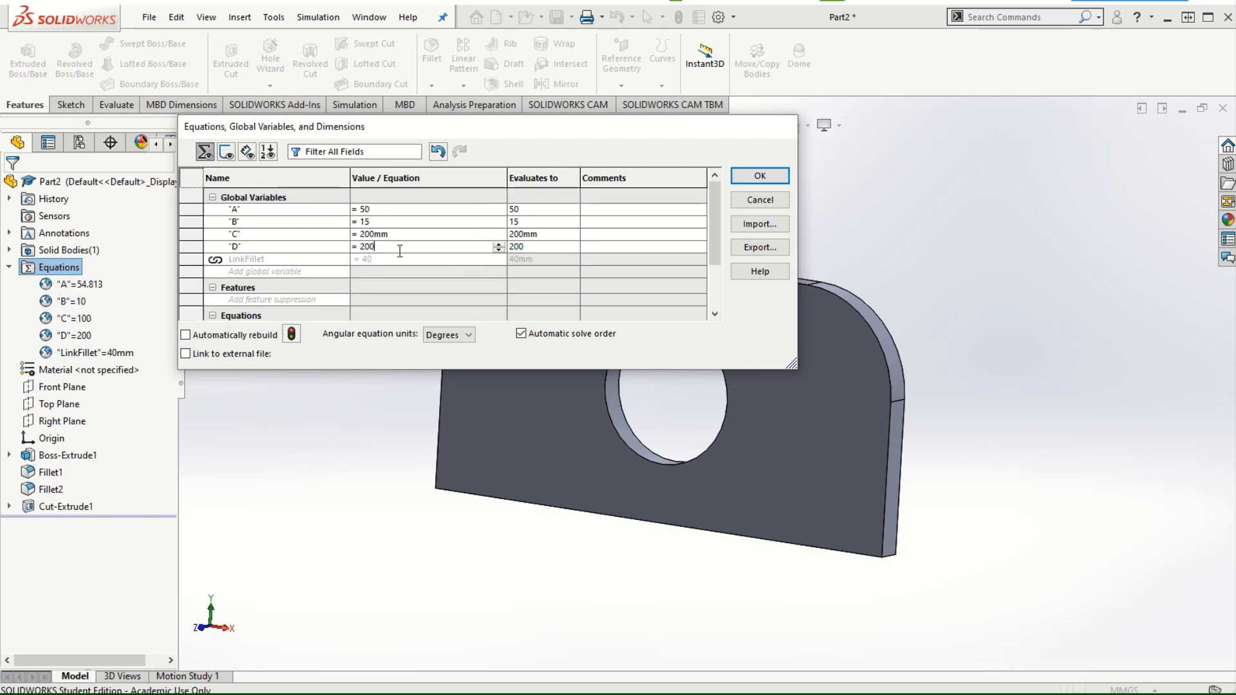
key(BackSpace)
key(BackSpace)
key(BackSpace)
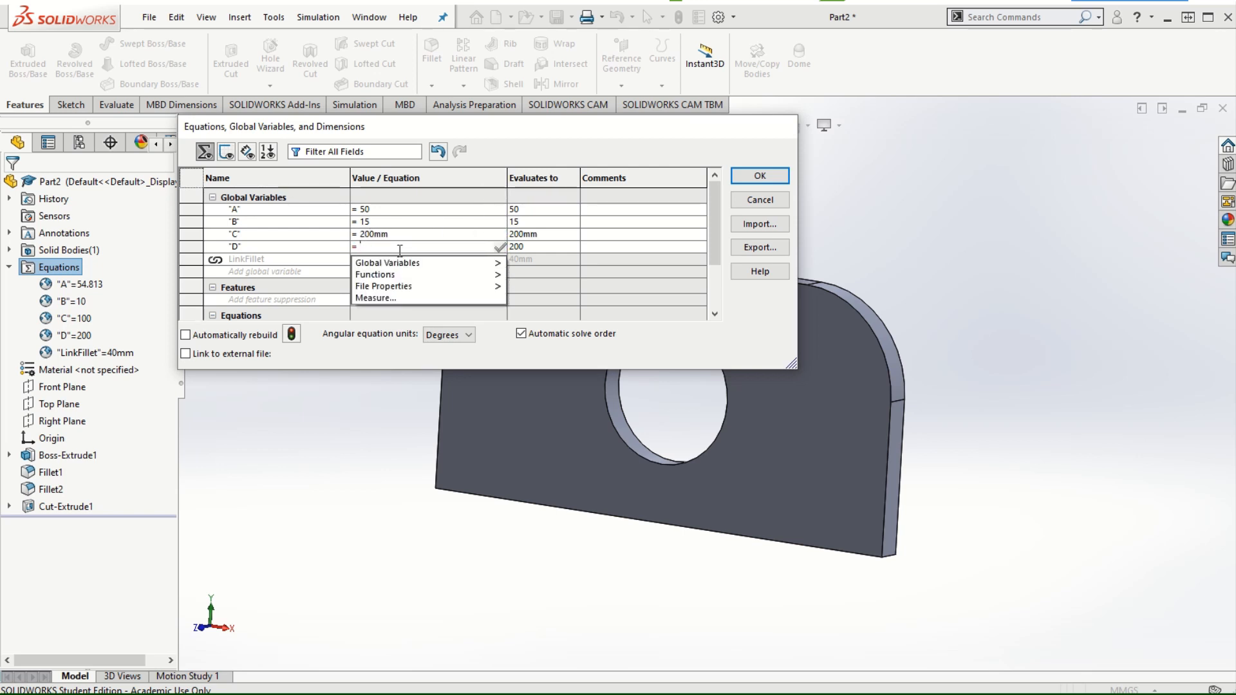
text(400)
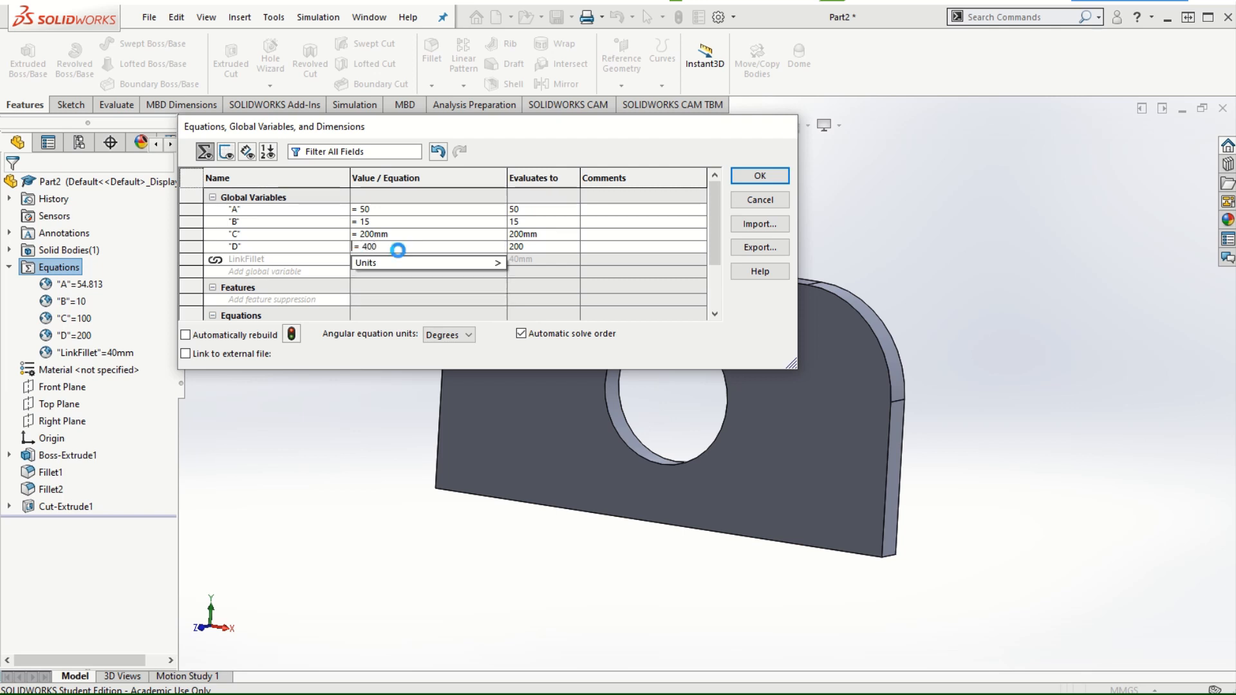
click(760, 175)
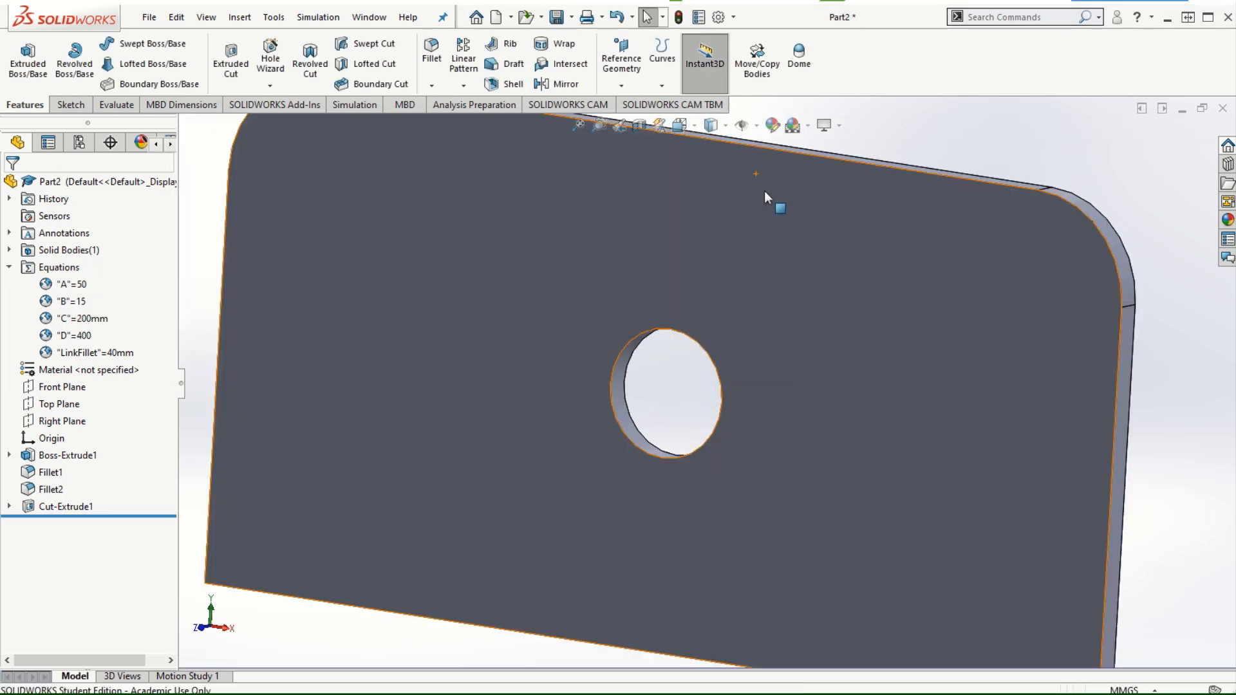
- Add a Mass Properties sensor that tracks the mass of the plate's solid body
scroll(815, 385, up, 4)
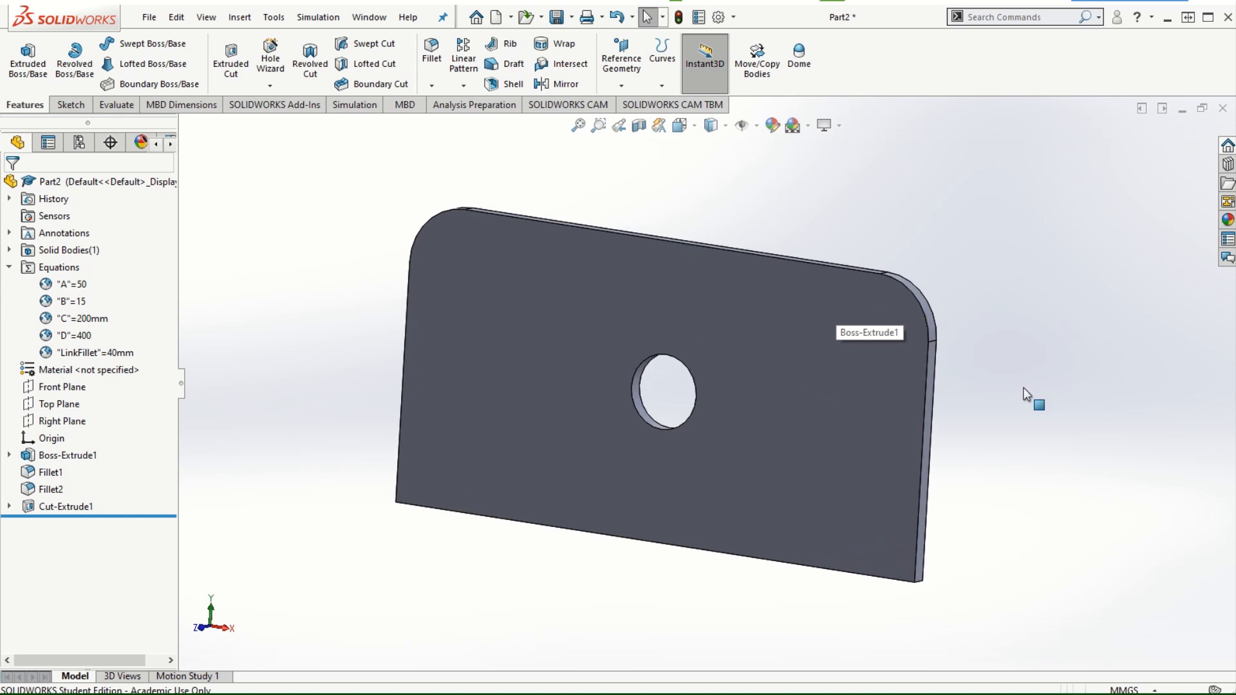
mouse_move(1026, 394)
middle_down()
mouse_move(932, 419)
mouse_move(1048, 394)
mouse_move(1023, 399)
middle_up()
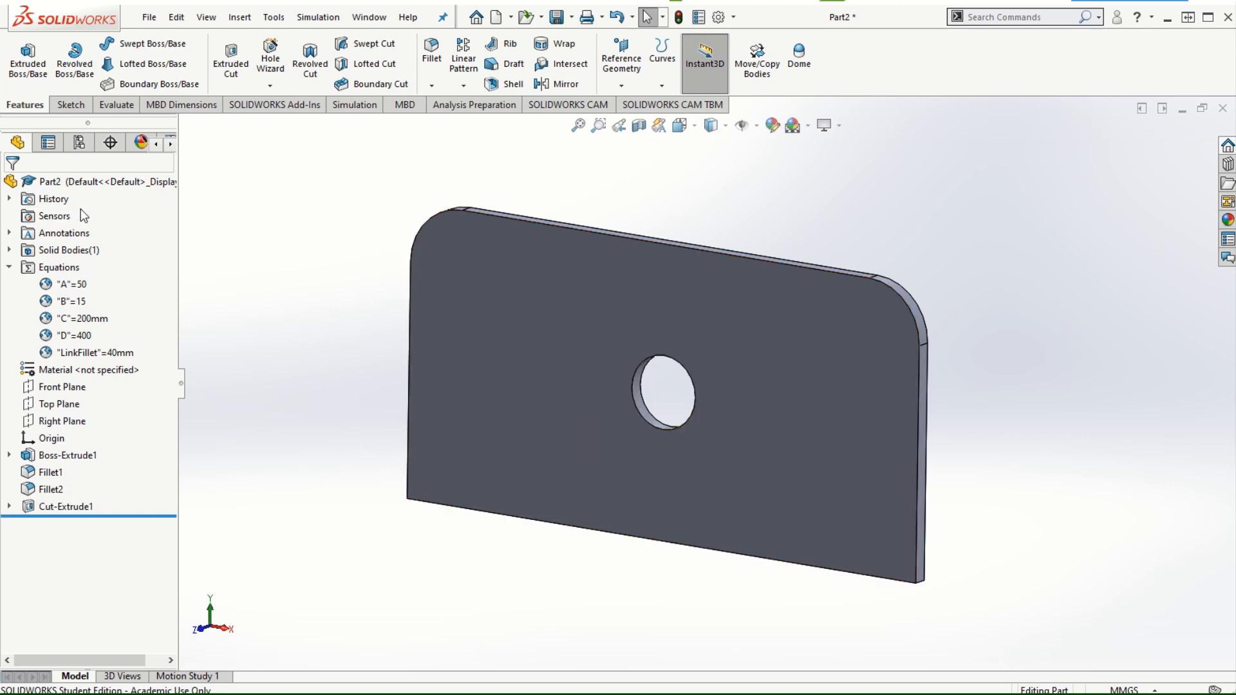
right_click(47, 221)
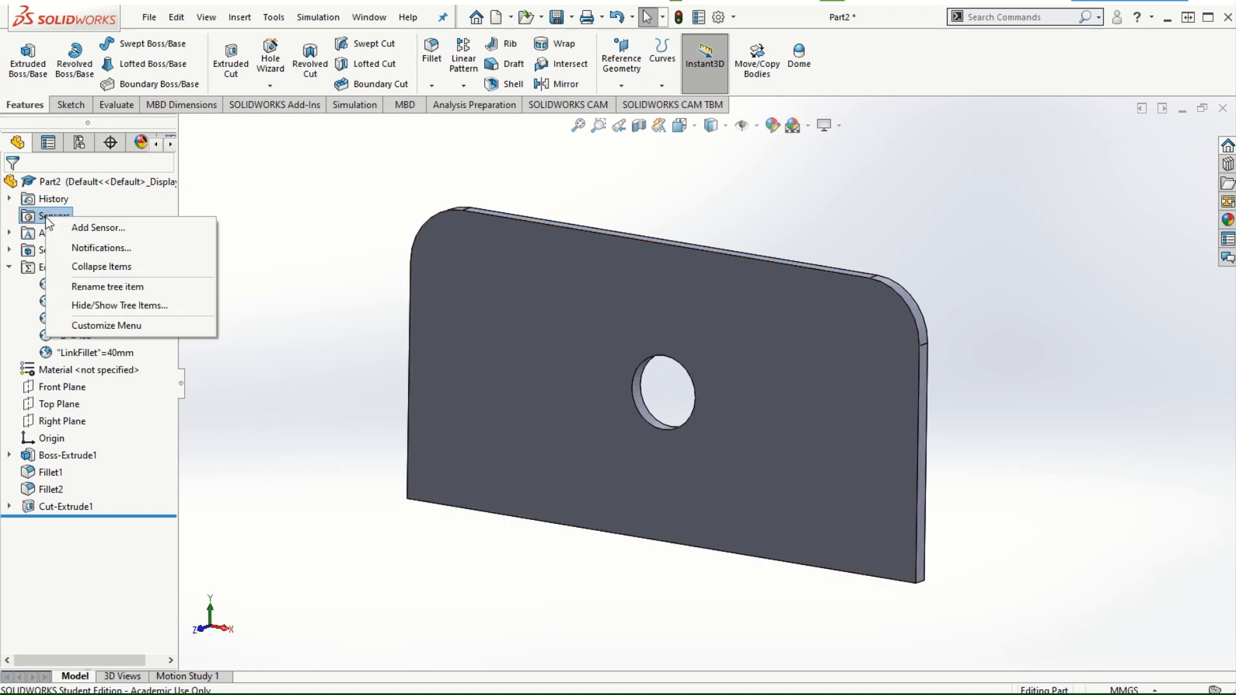
click(81, 228)
click(97, 232)
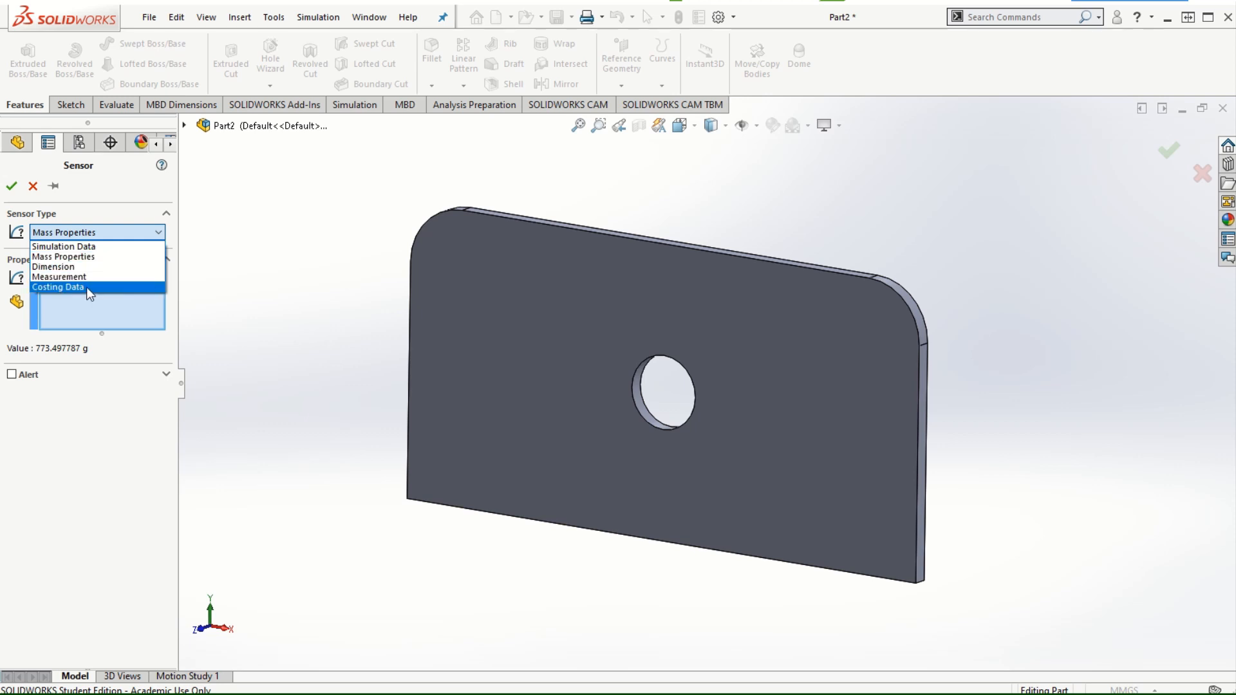
click(96, 256)
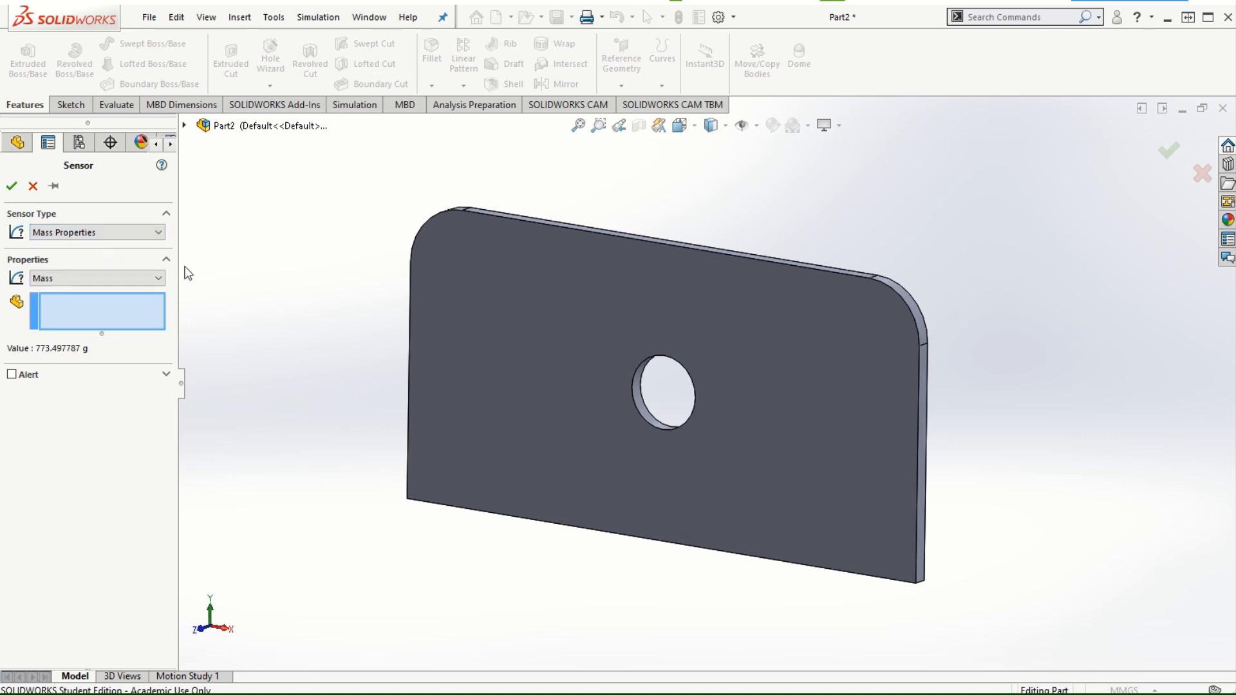
click(557, 318)
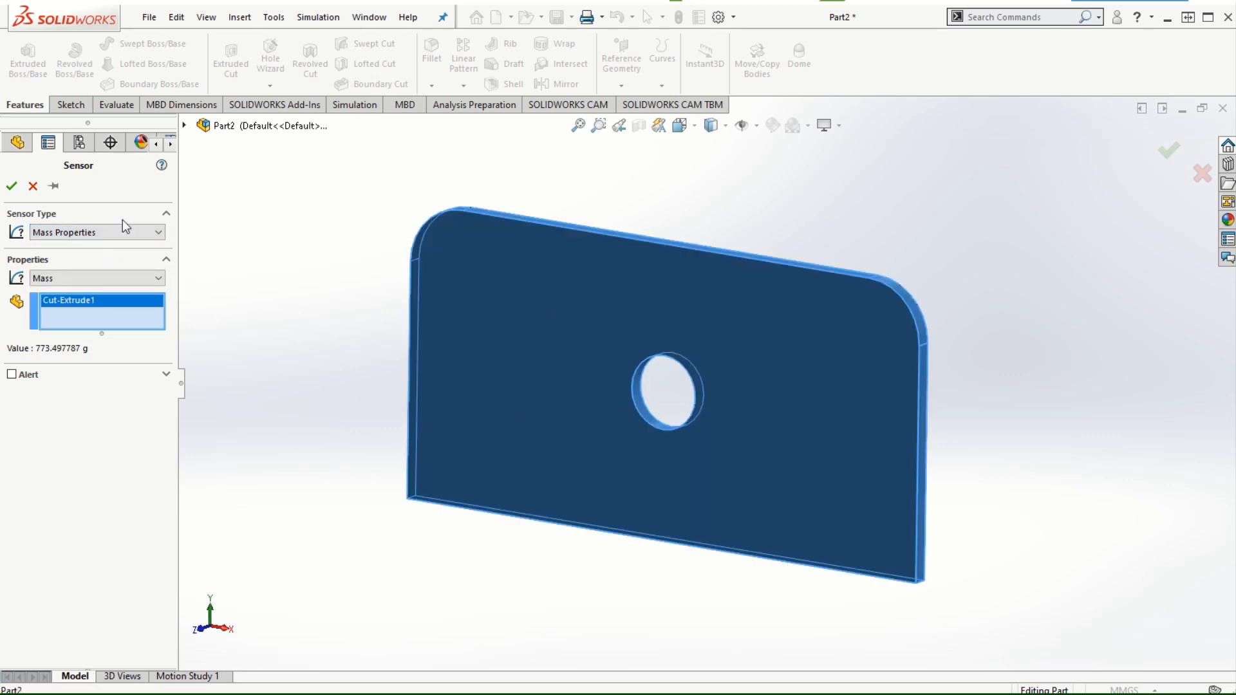
click(11, 186)
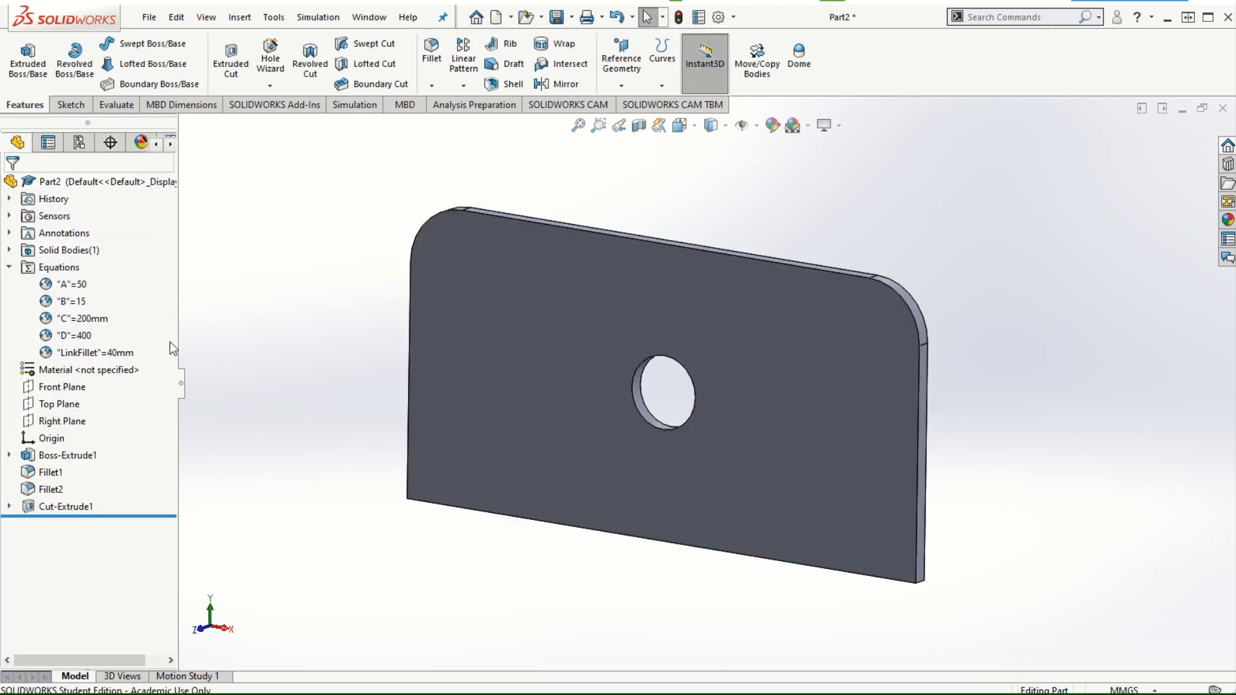
- Assign Plain Carbon Steel to the part and check the plate's mass under the sensors
right_click(90, 375)
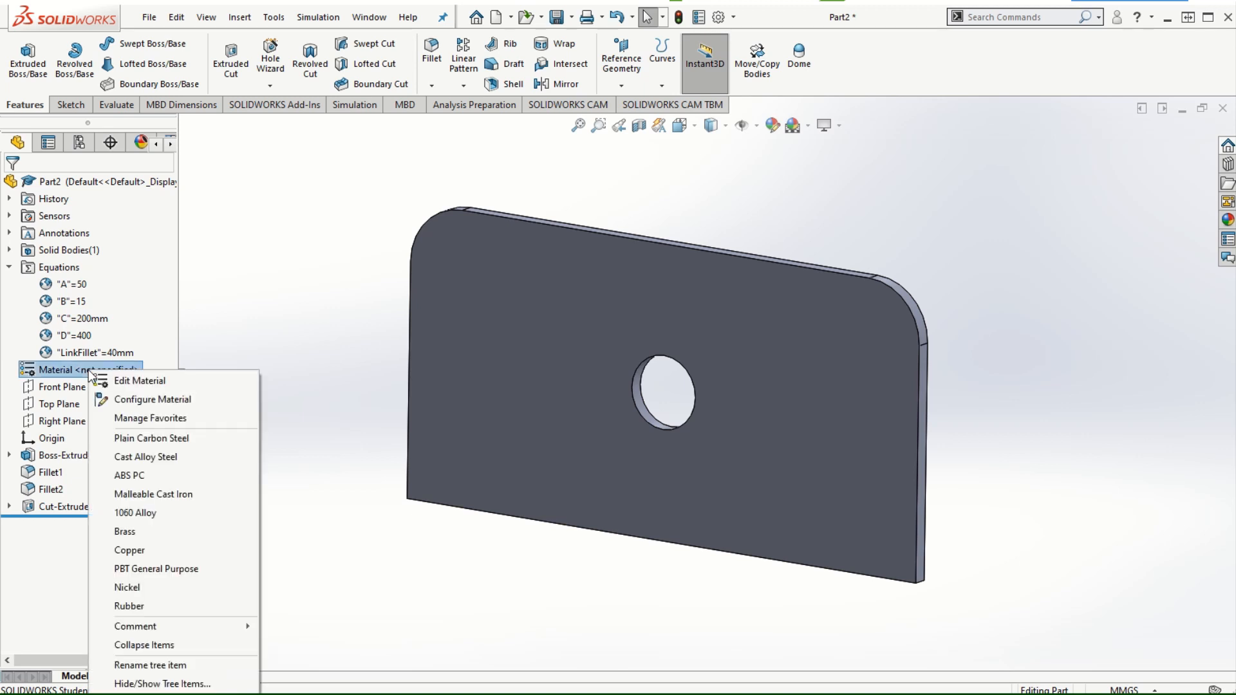
click(151, 438)
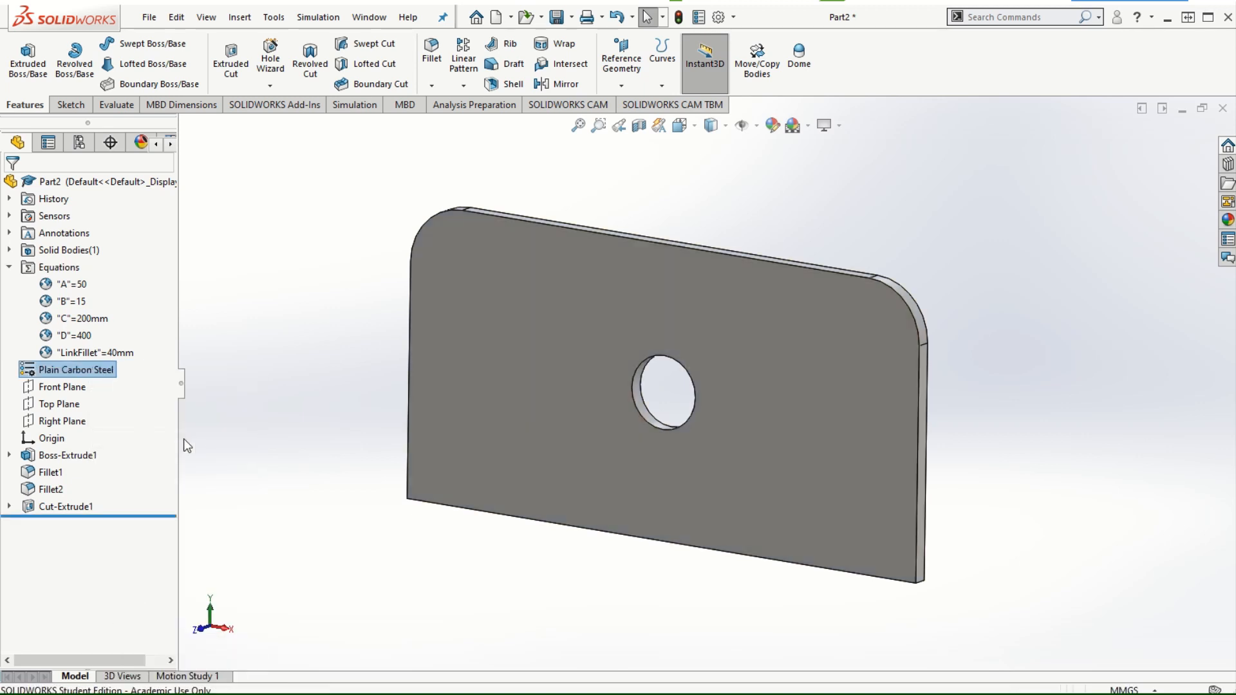
click(9, 216)
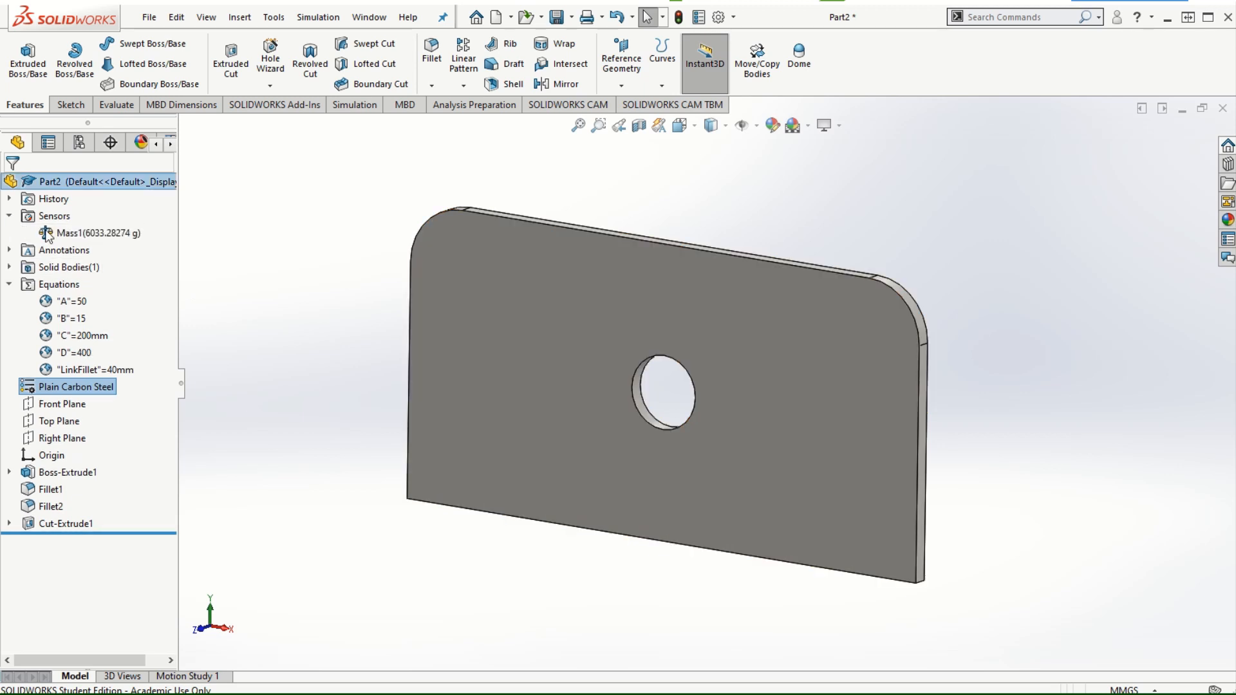
click(103, 237)
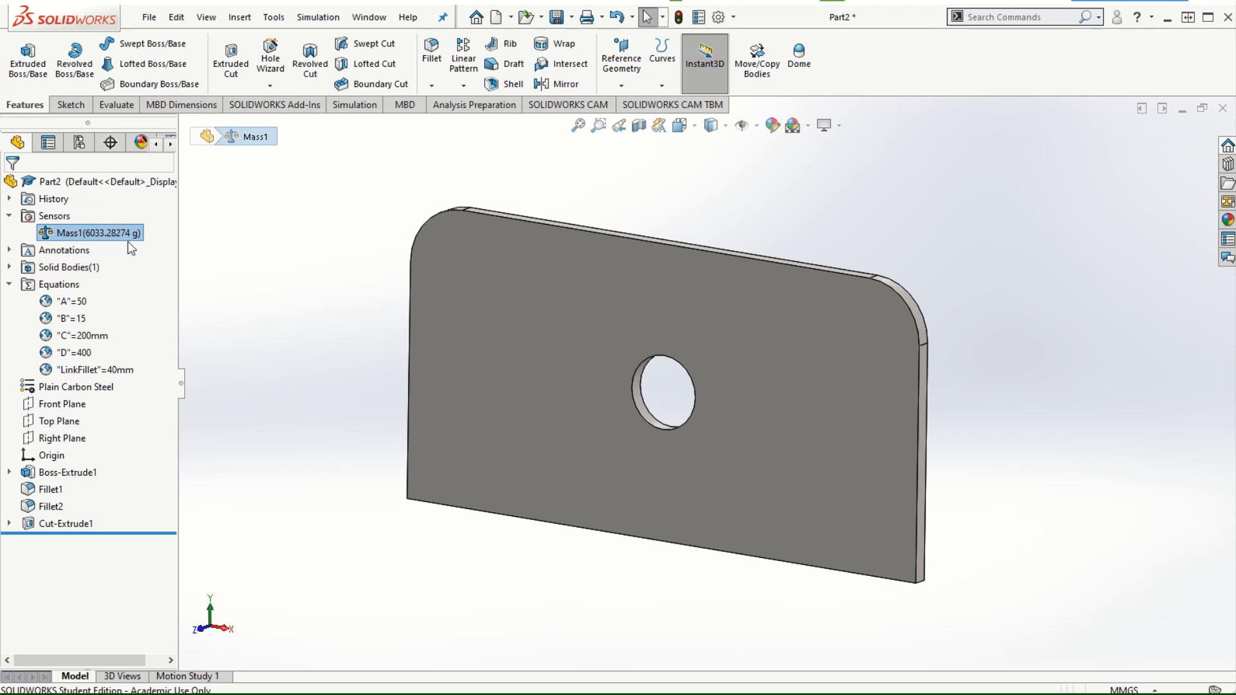
click(325, 337)
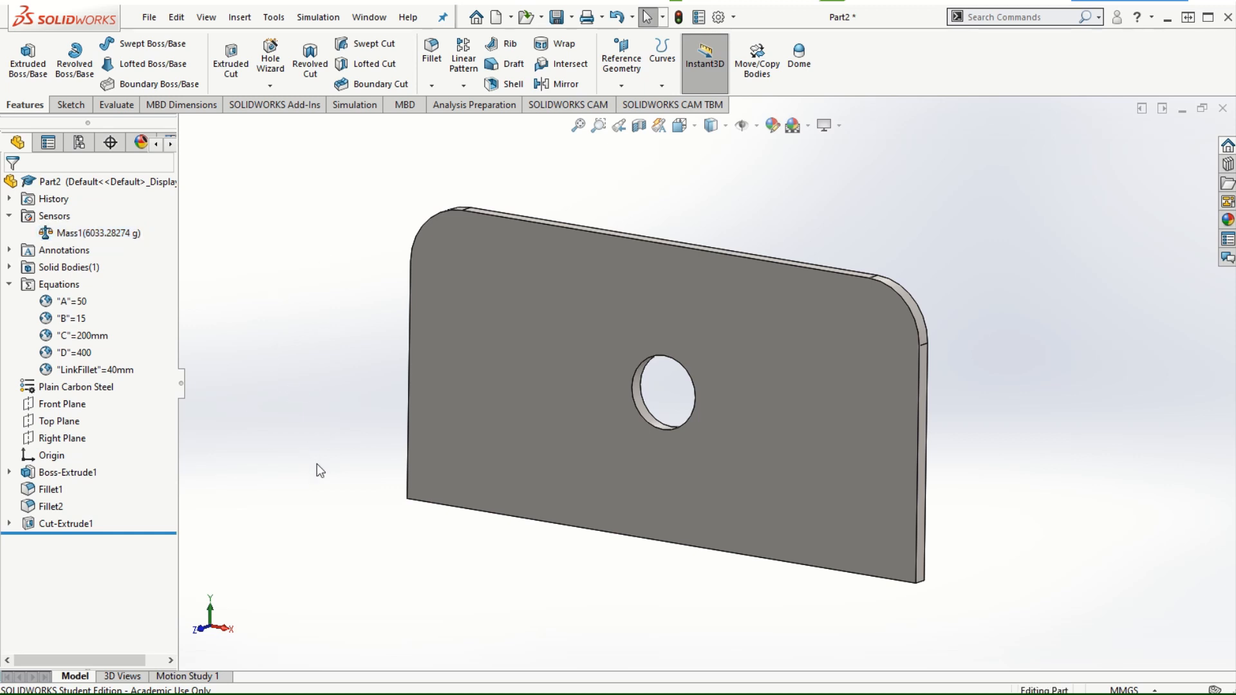
- Reopen the Equations manager and set global variable C to 150 mm
right_click(56, 284)
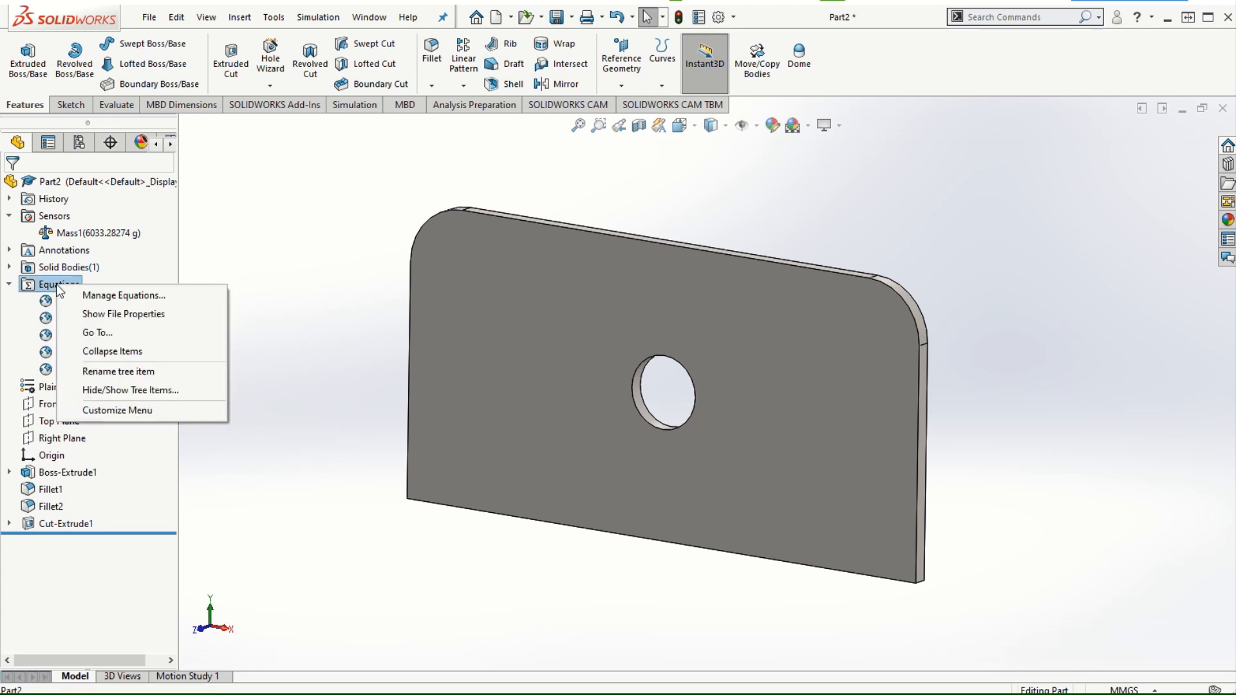
click(122, 294)
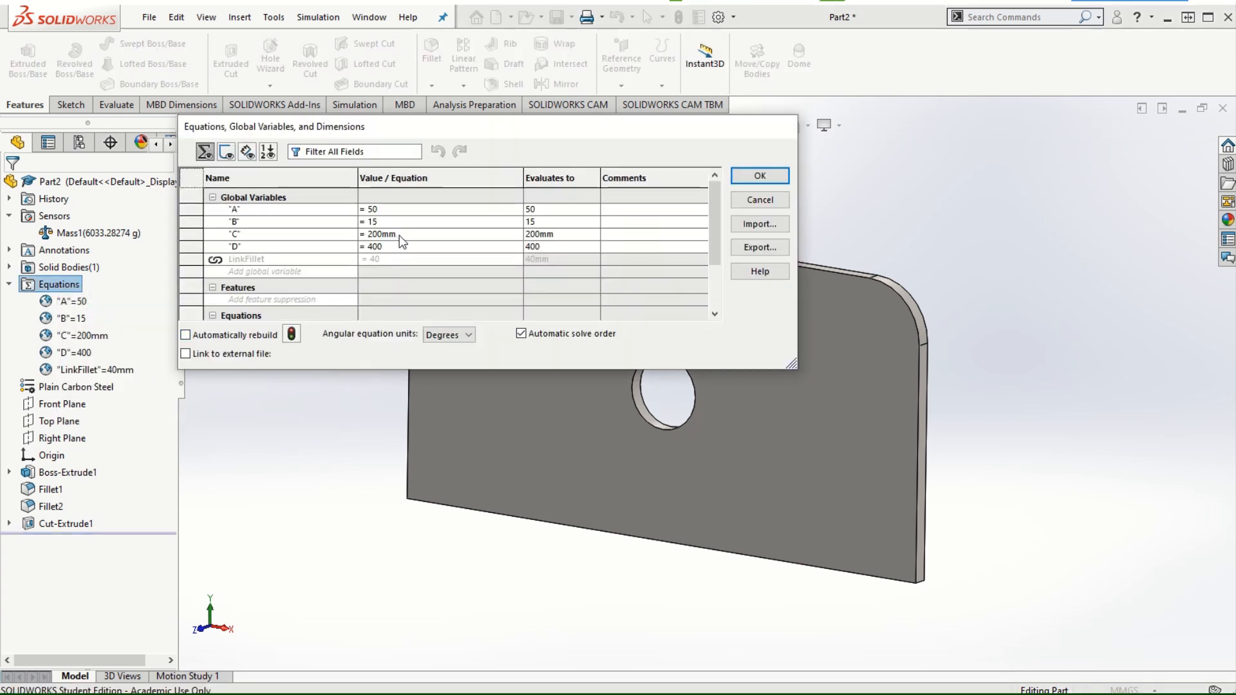
click(370, 237)
double_click(373, 234)
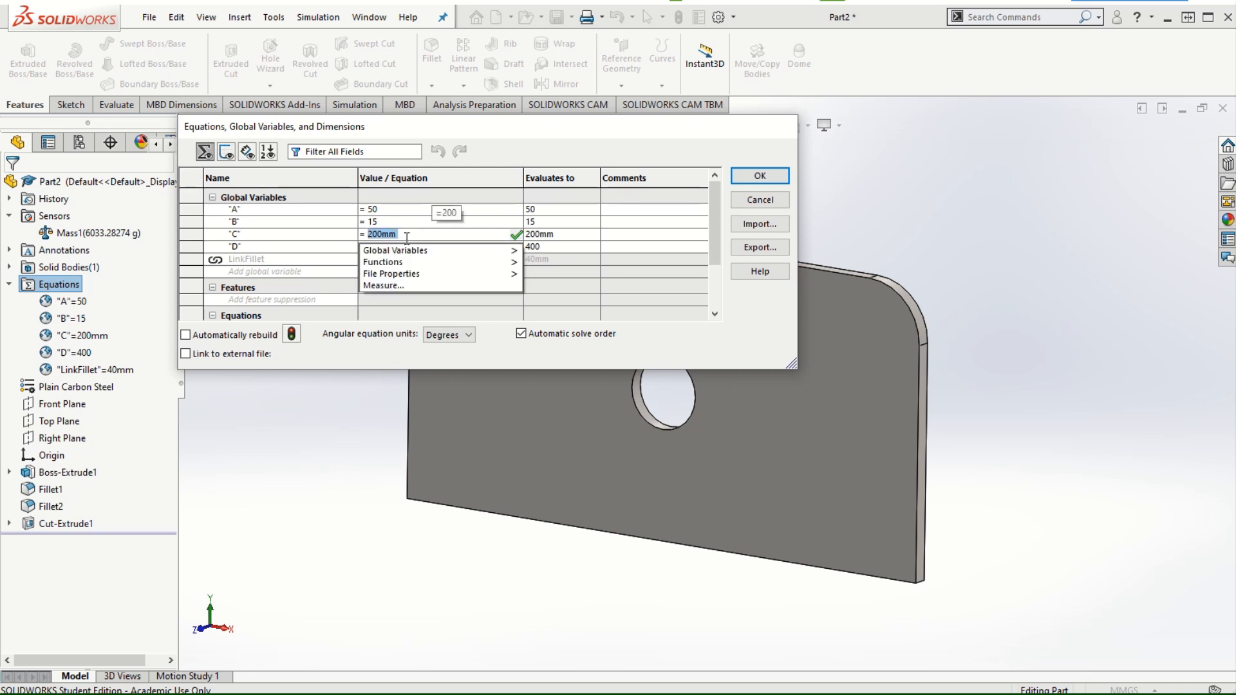
text(150)
mouse_move(407, 251)
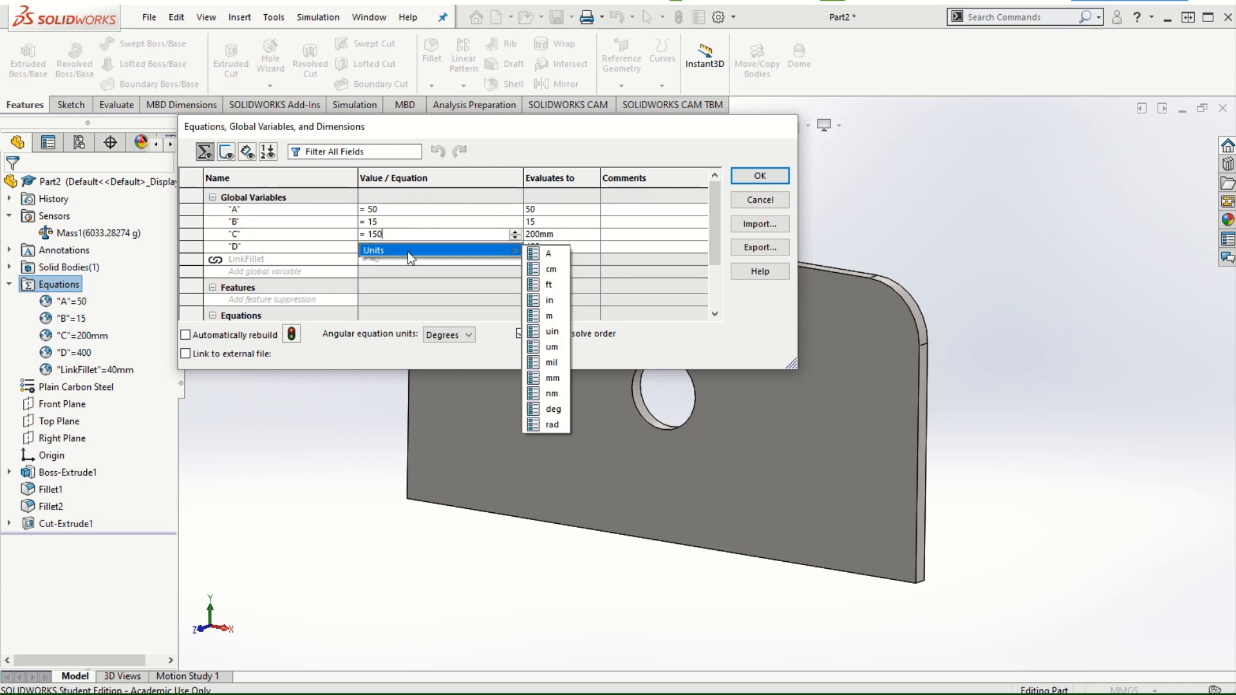
click(552, 378)
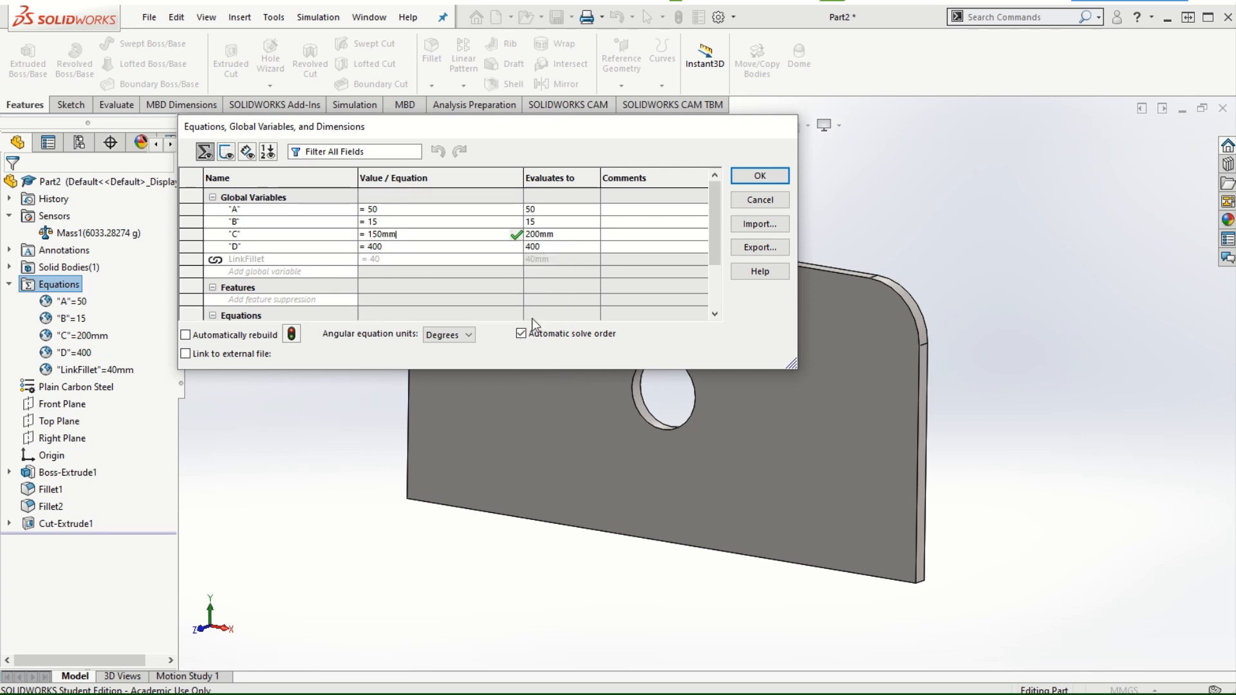
- Set global variable D, which drives the plate's width, to 300 mm
click(396, 243)
drag(379, 247, 359, 246)
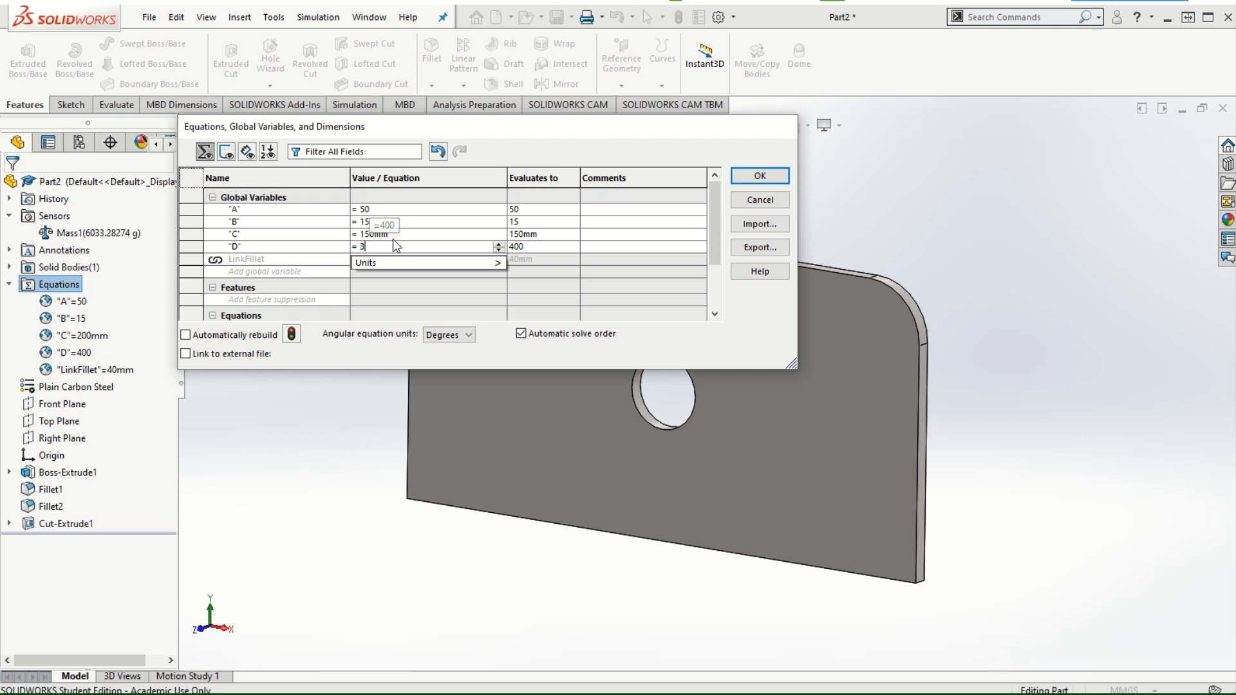
text(300)
mouse_move(415, 262)
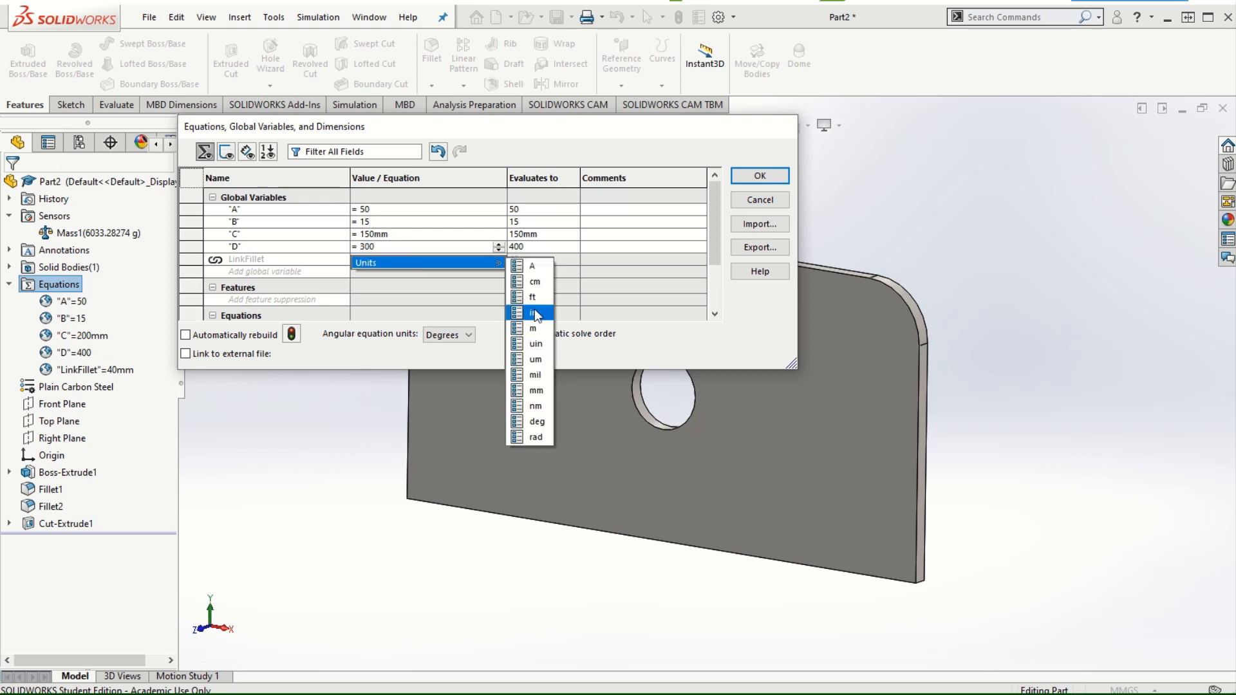
click(537, 393)
click(500, 246)
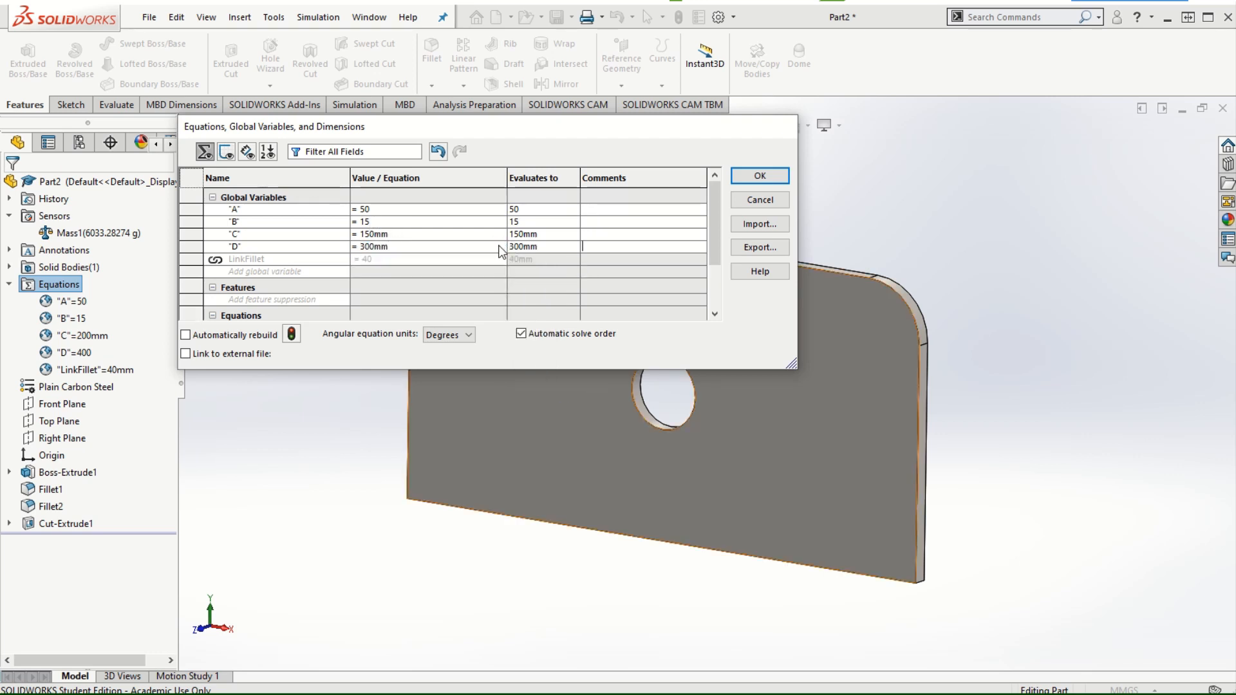
- Apply the edited global variable values to the plate and check its mass in the Mass Properties report
click(748, 182)
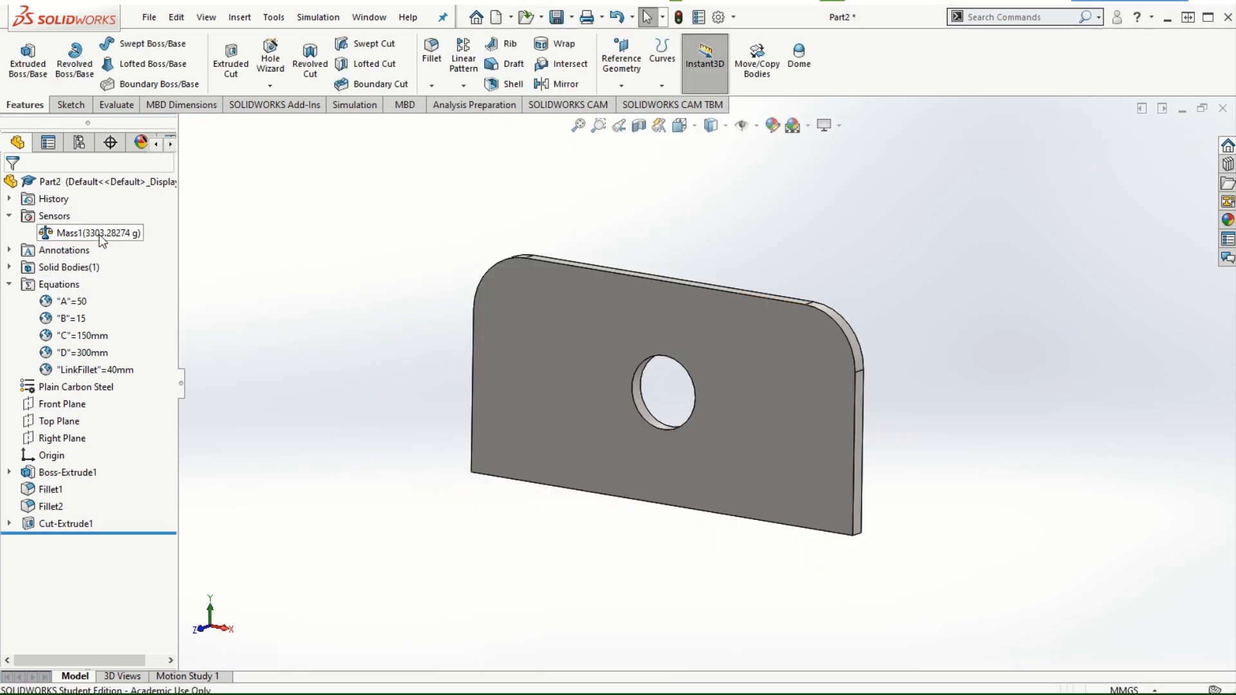
click(123, 107)
click(195, 67)
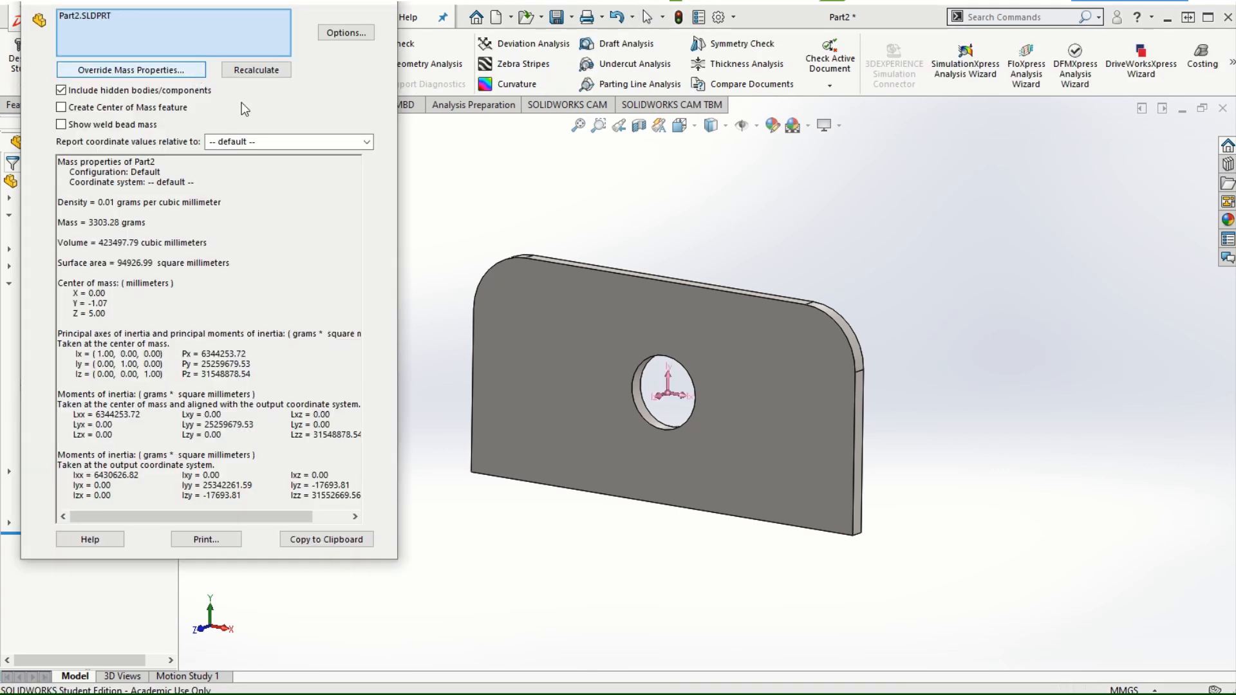
drag(147, 222, 58, 222)
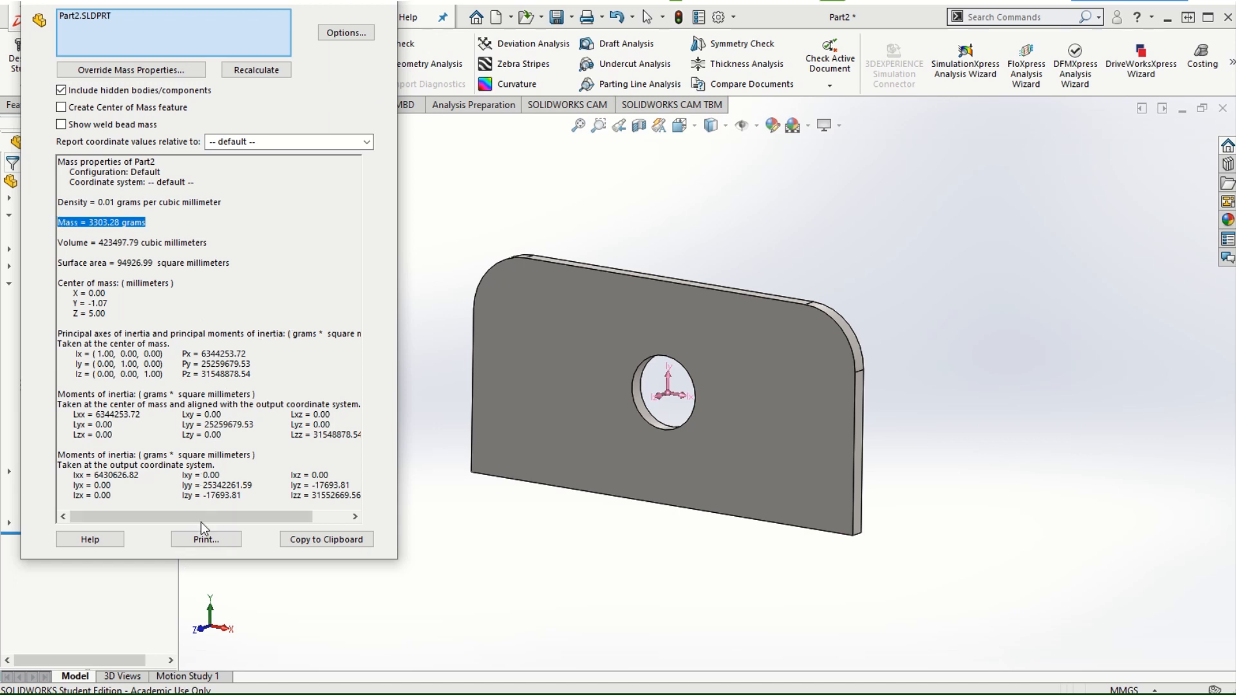
drag(238, 0, 239, 14)
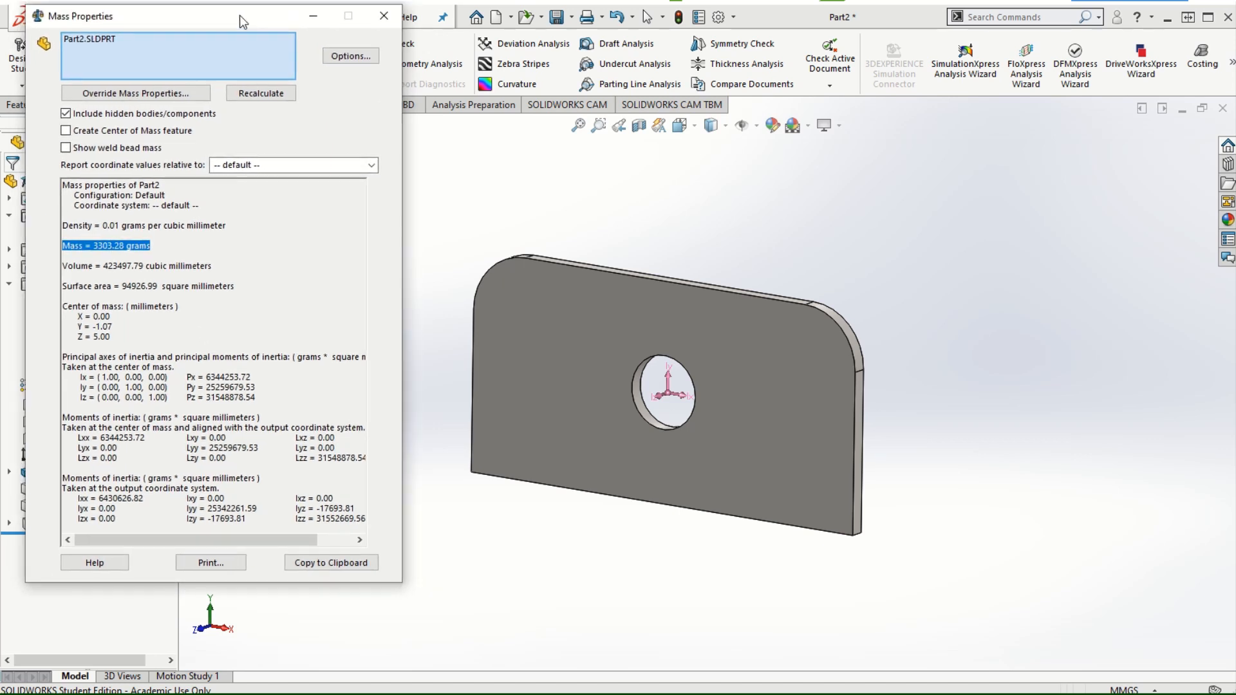
click(380, 16)
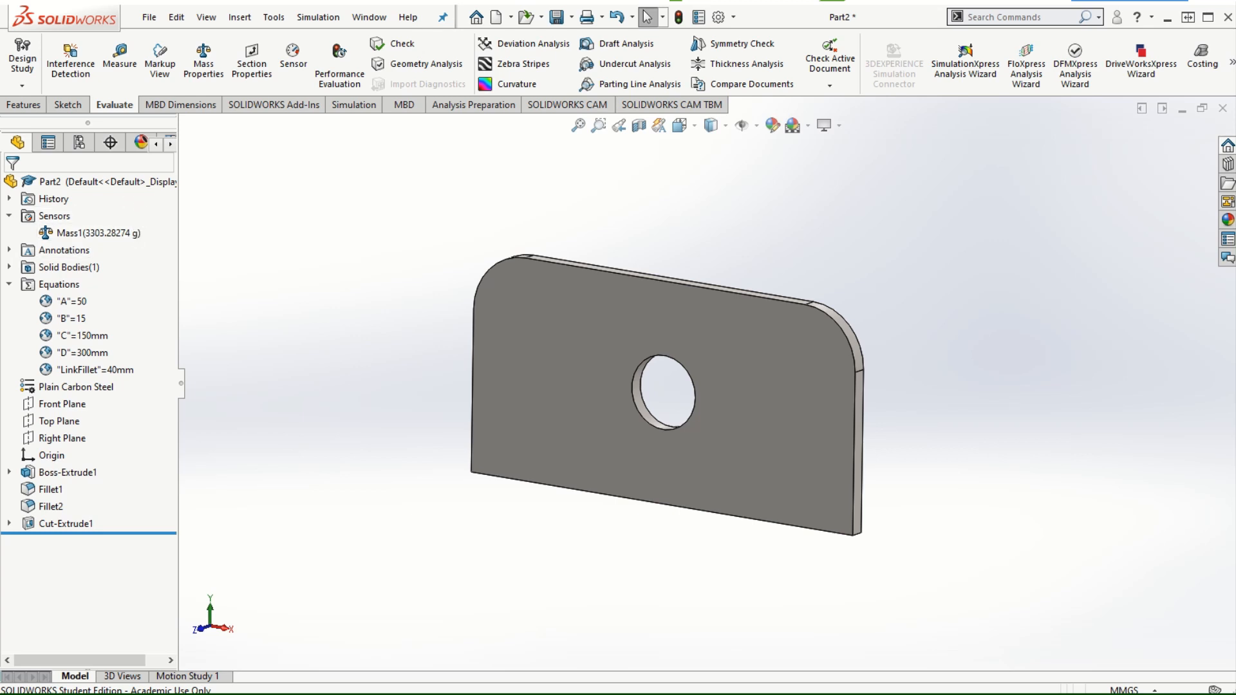
- Reopen the Equations manager, set global variable C to the equation (2/3)*"D", and apply it to the plate
right_click(58, 285)
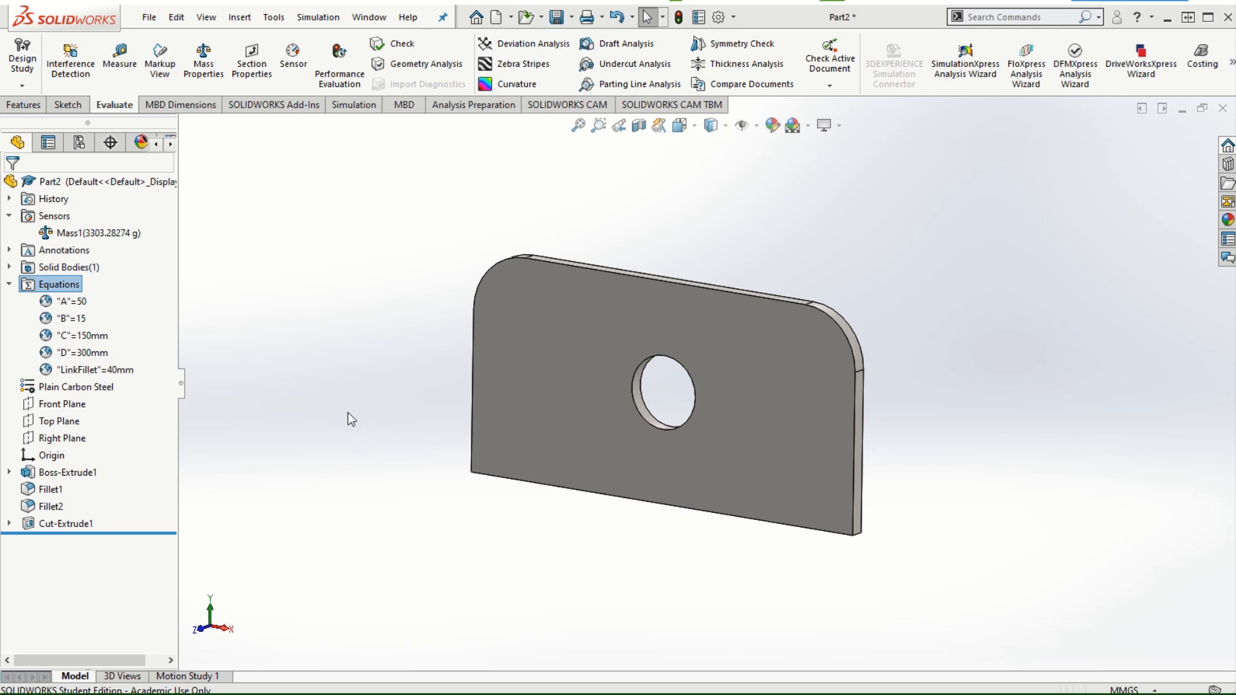
right_click(55, 284)
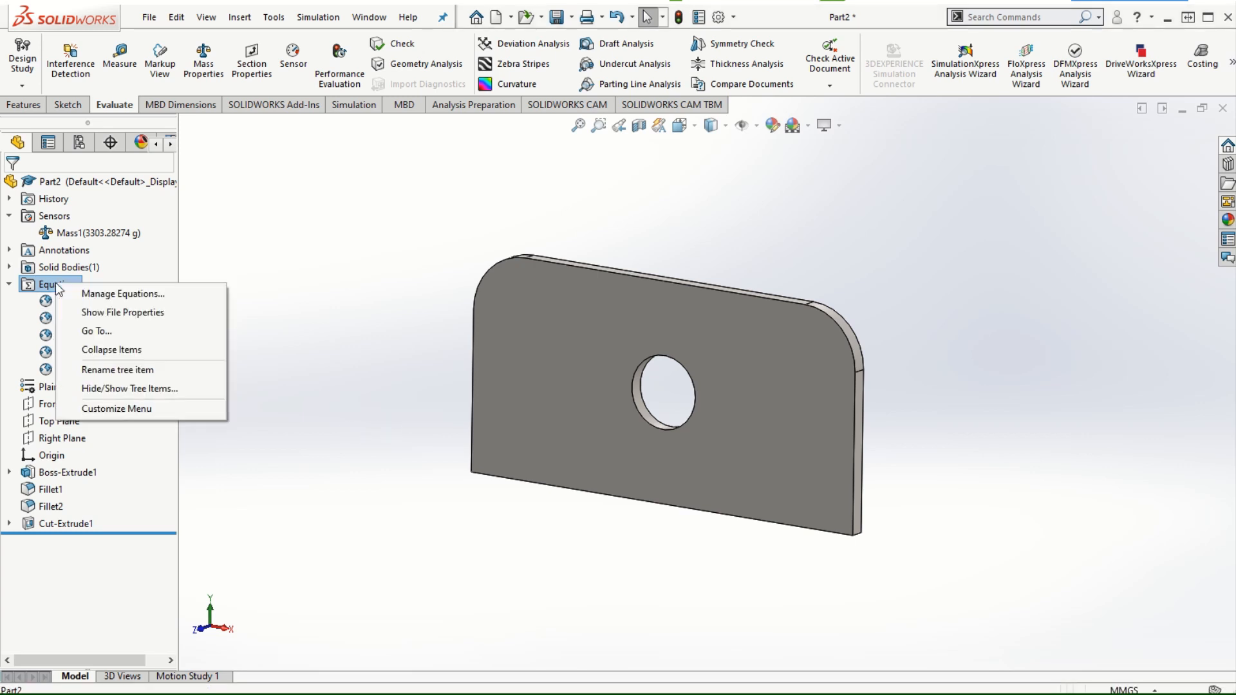
click(98, 296)
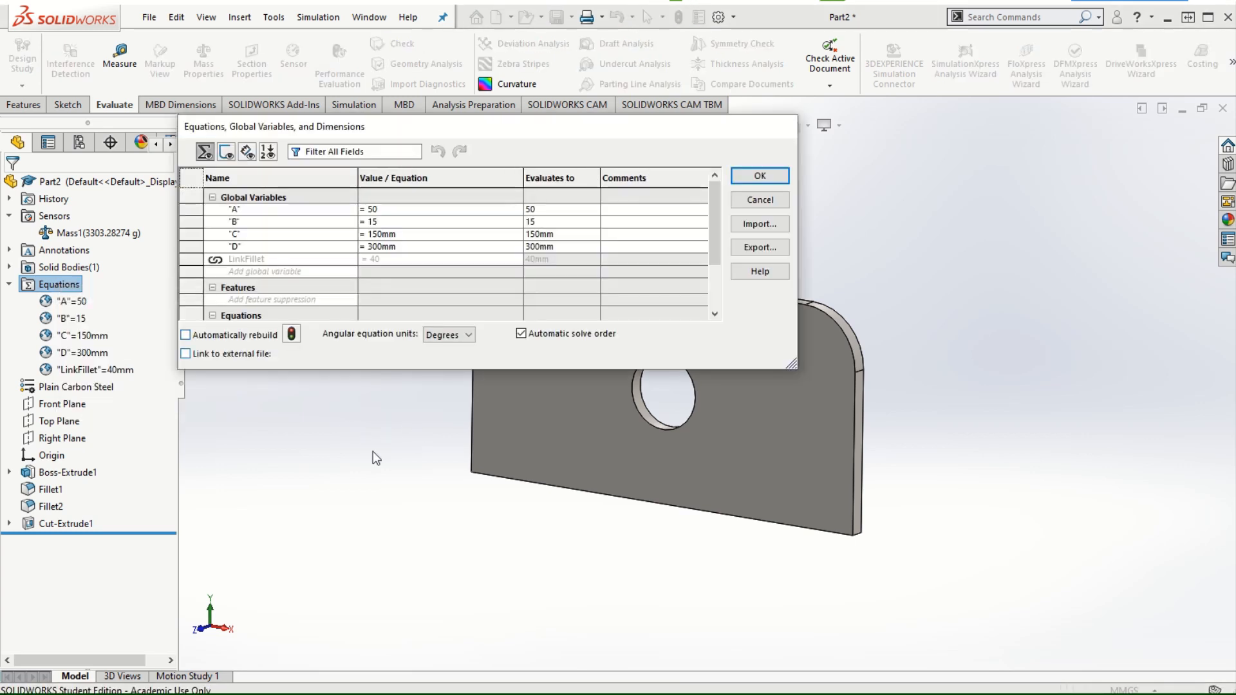
click(372, 235)
click(405, 235)
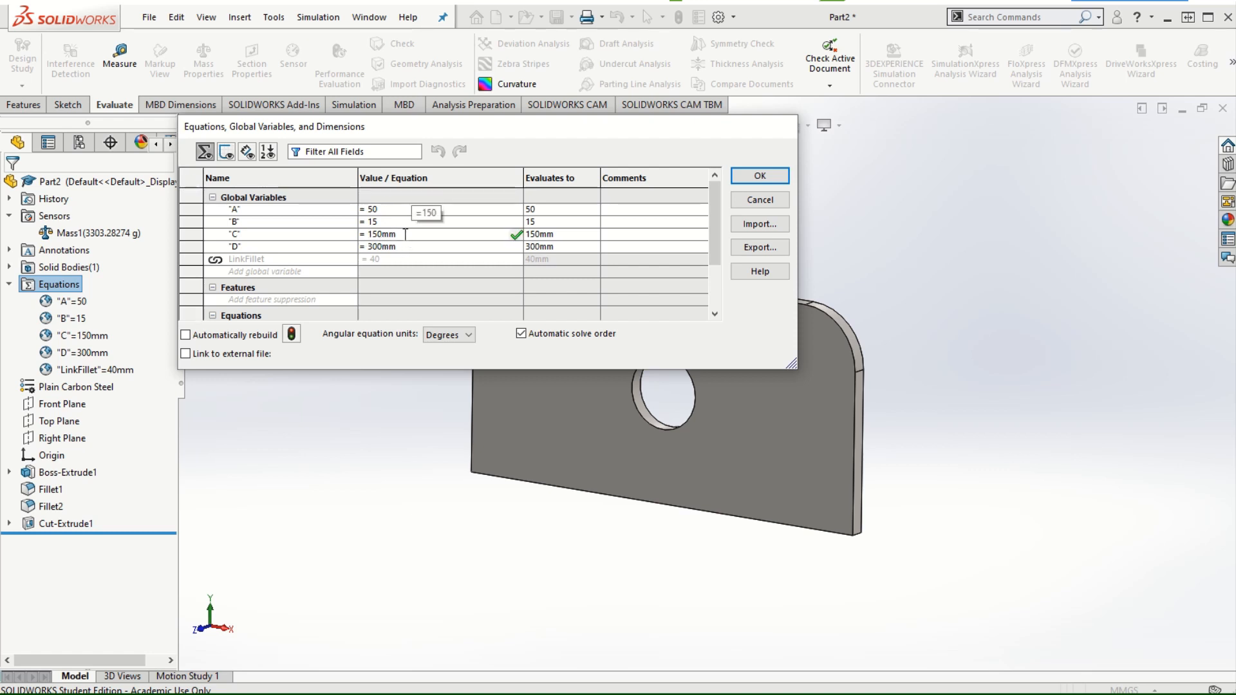
key(BackSpace)
key(BackSpace)
key(BackSpace)
key(BackSpace)
key(BackSpace)
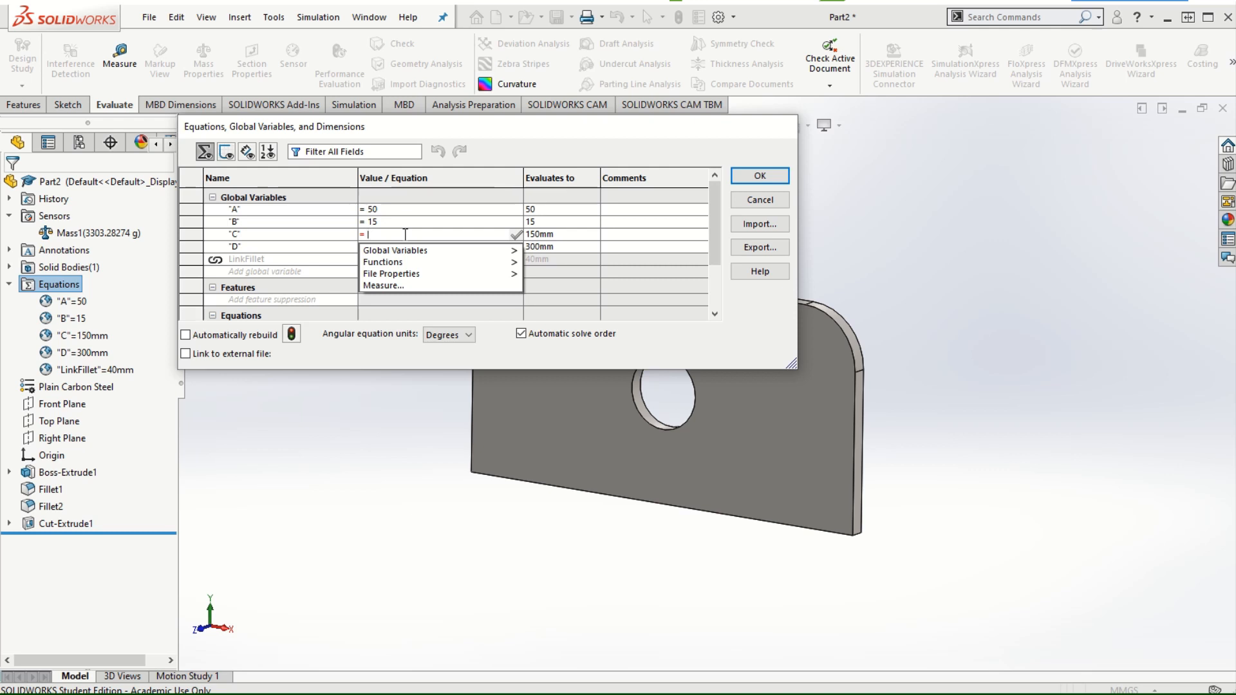
text((2)
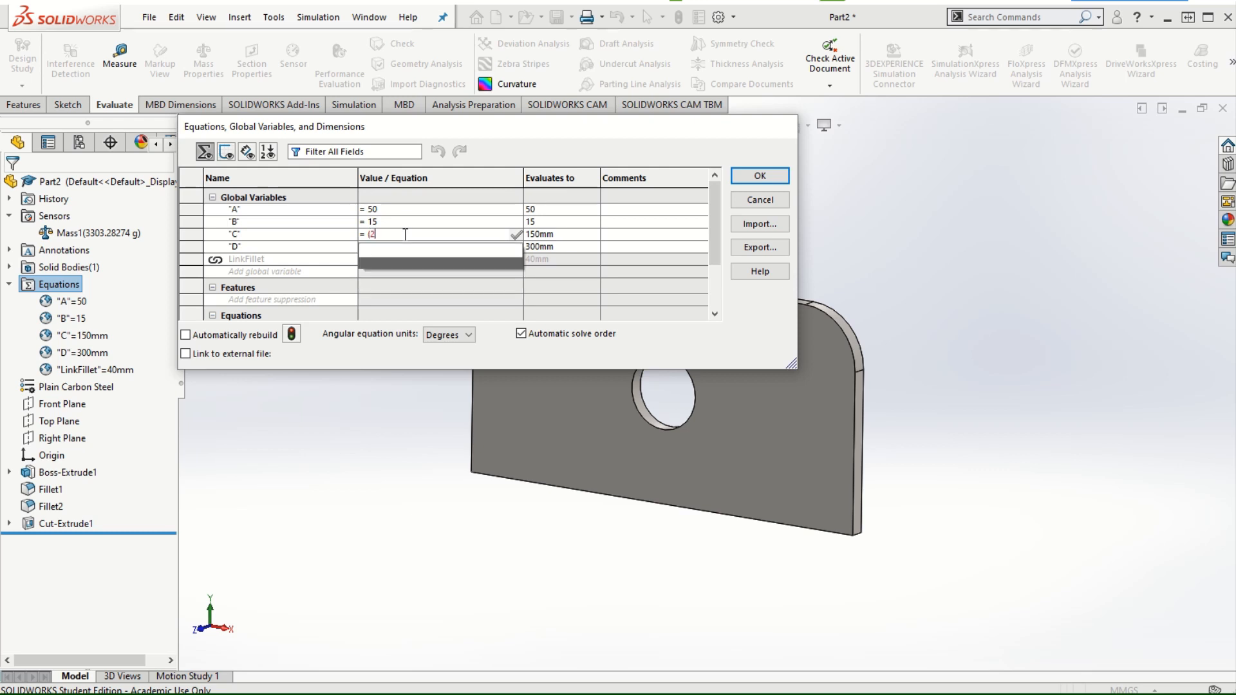
text(/3))
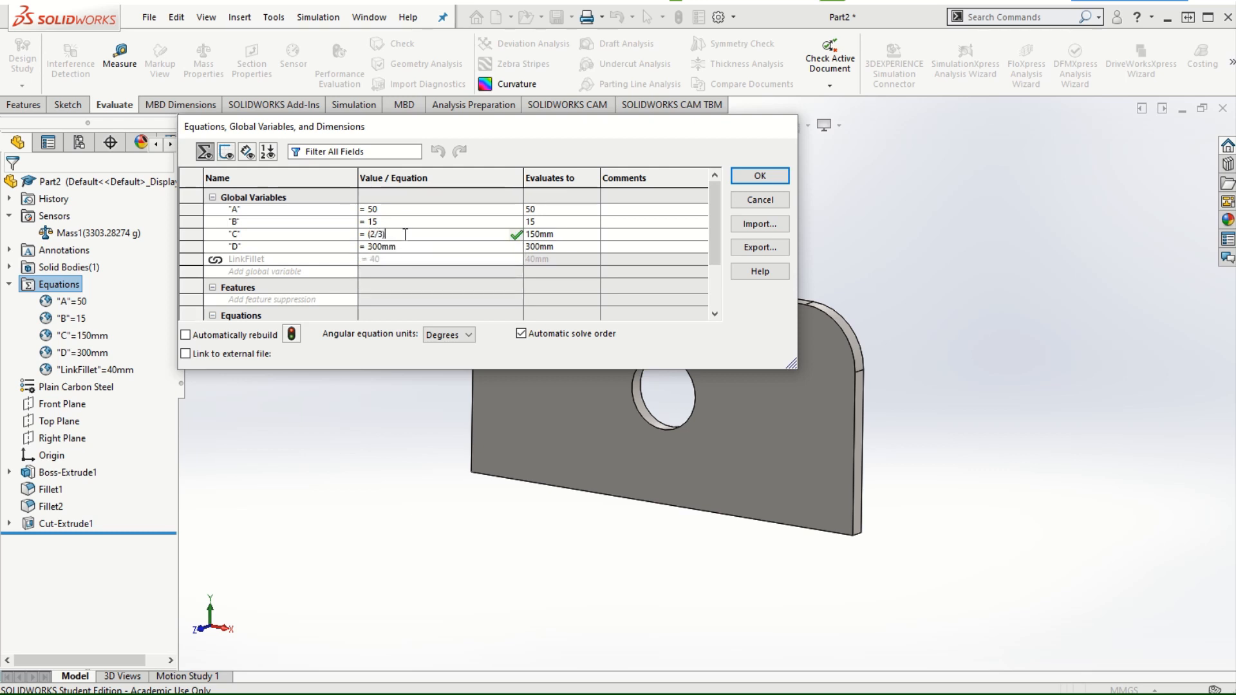
text(*"D")
click(516, 236)
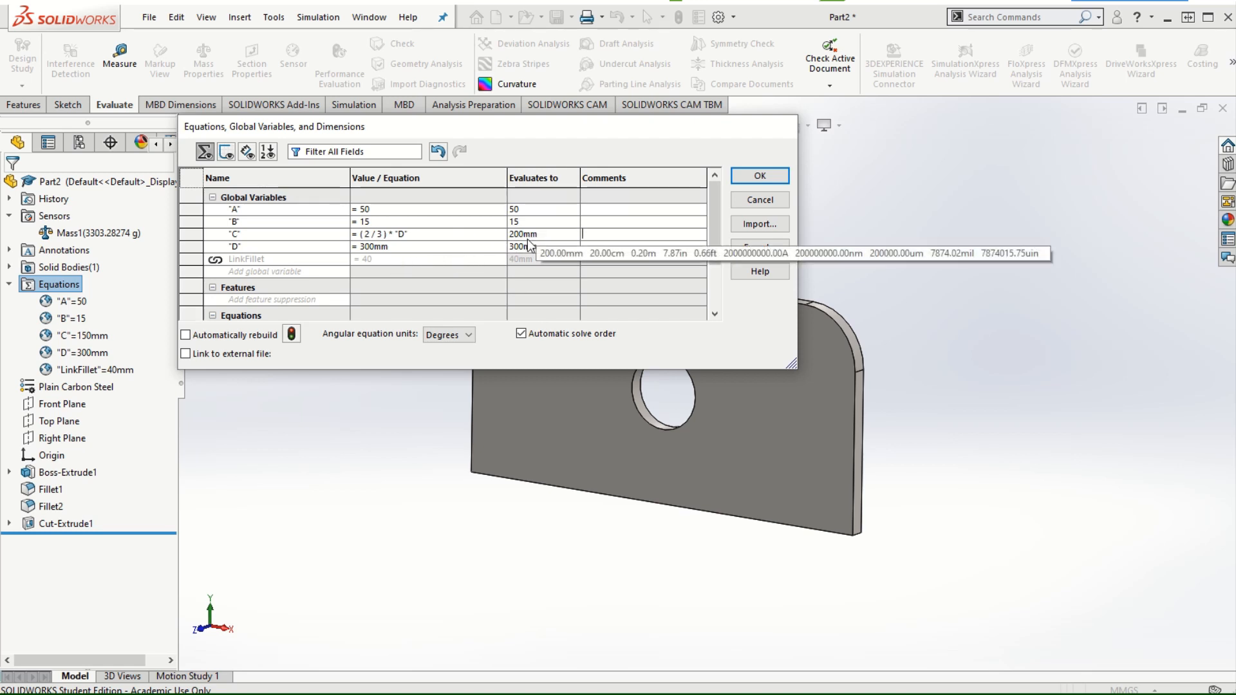
click(758, 178)
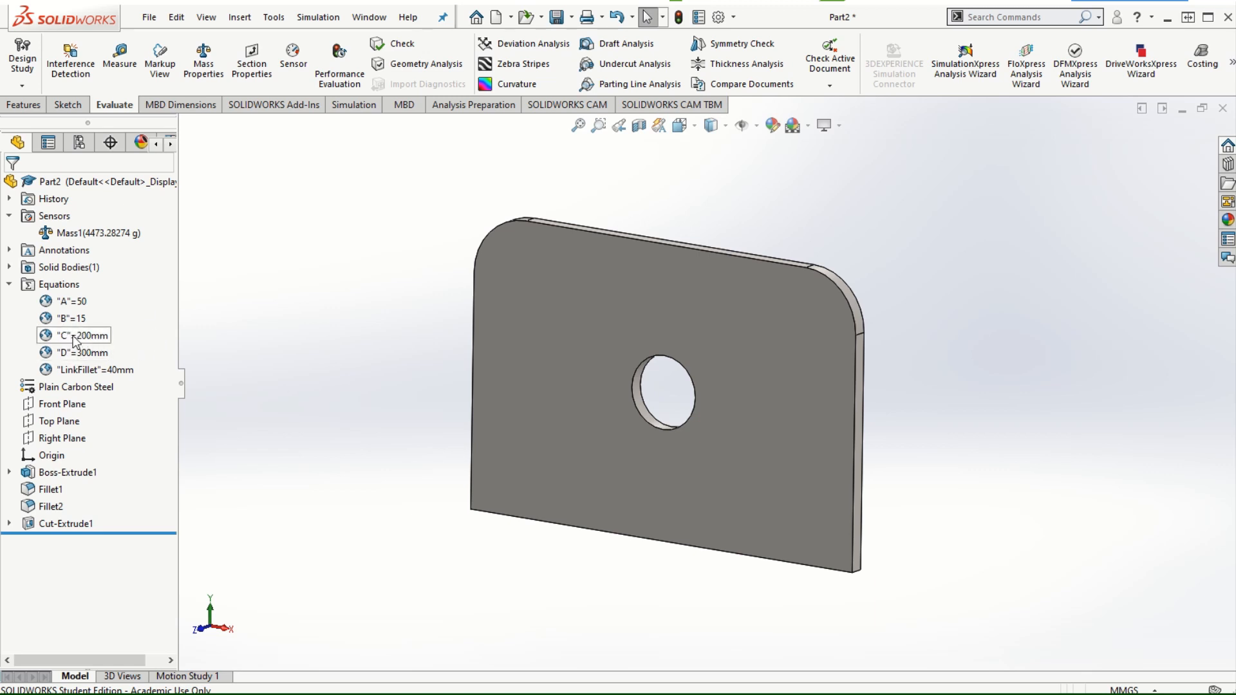
- Set global variable D to 600 mm in the Equations manager and rebuild the plate with it
right_click(60, 285)
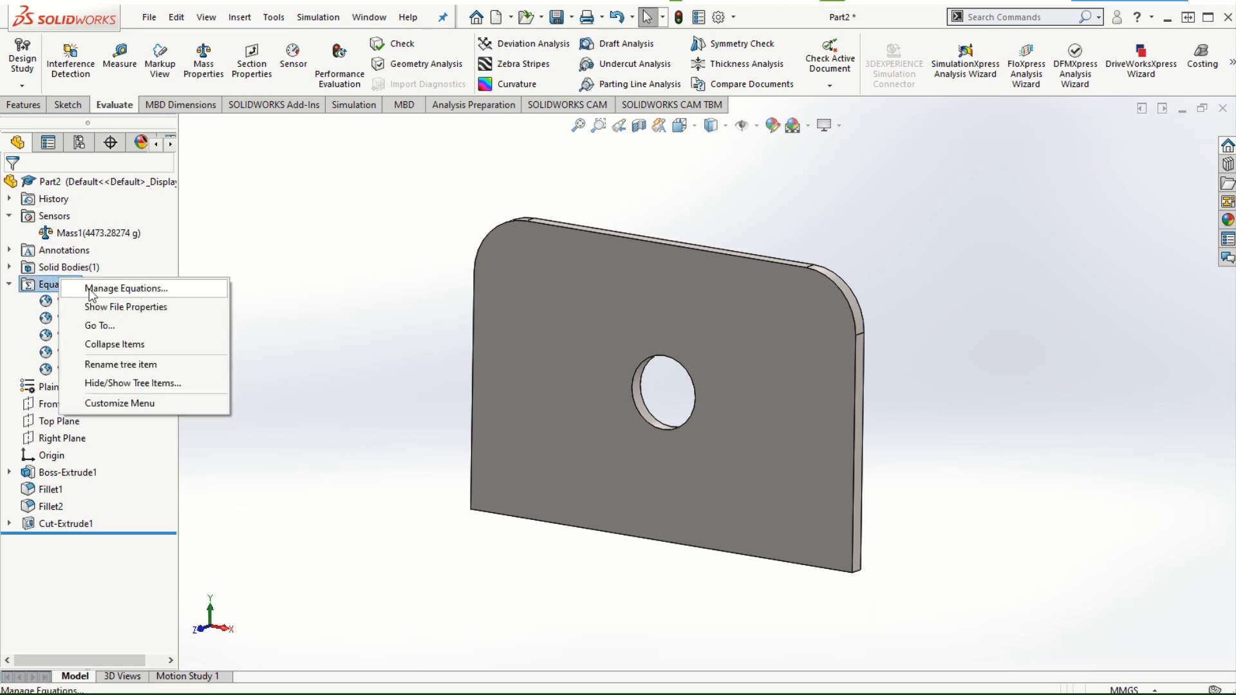
click(116, 285)
click(406, 247)
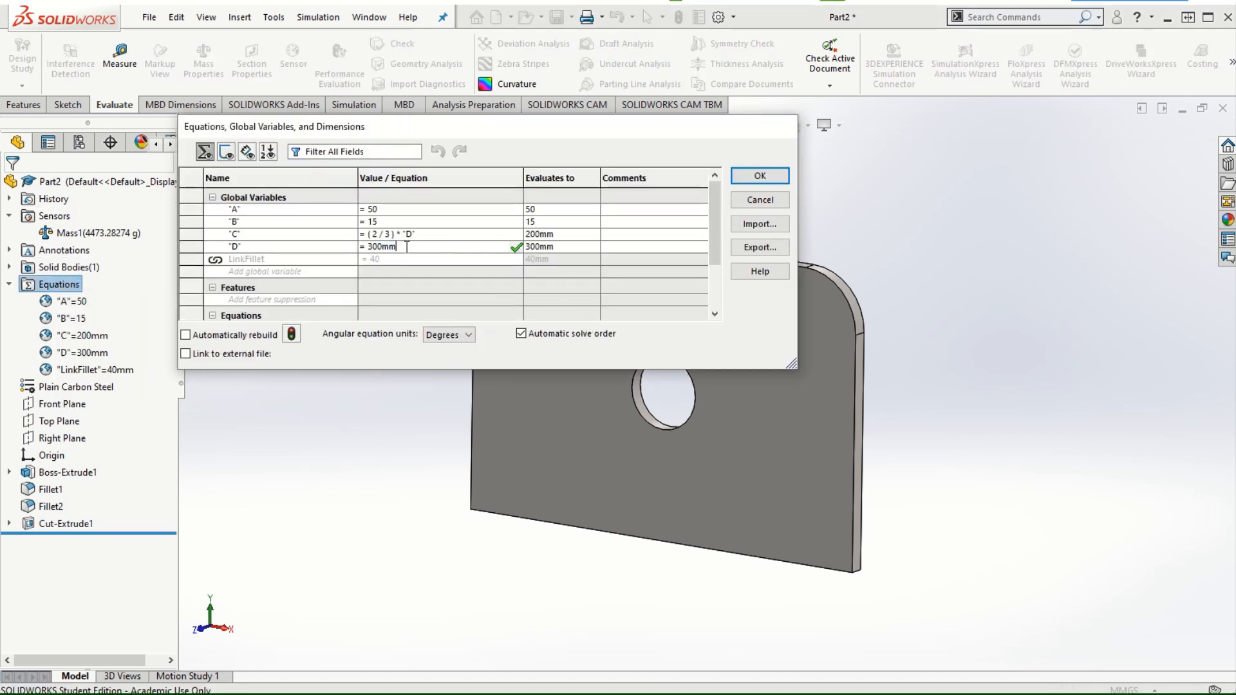
key(BackSpace)
key(BackSpace)
key(BackSpace)
key(BackSpace)
key(BackSpace)
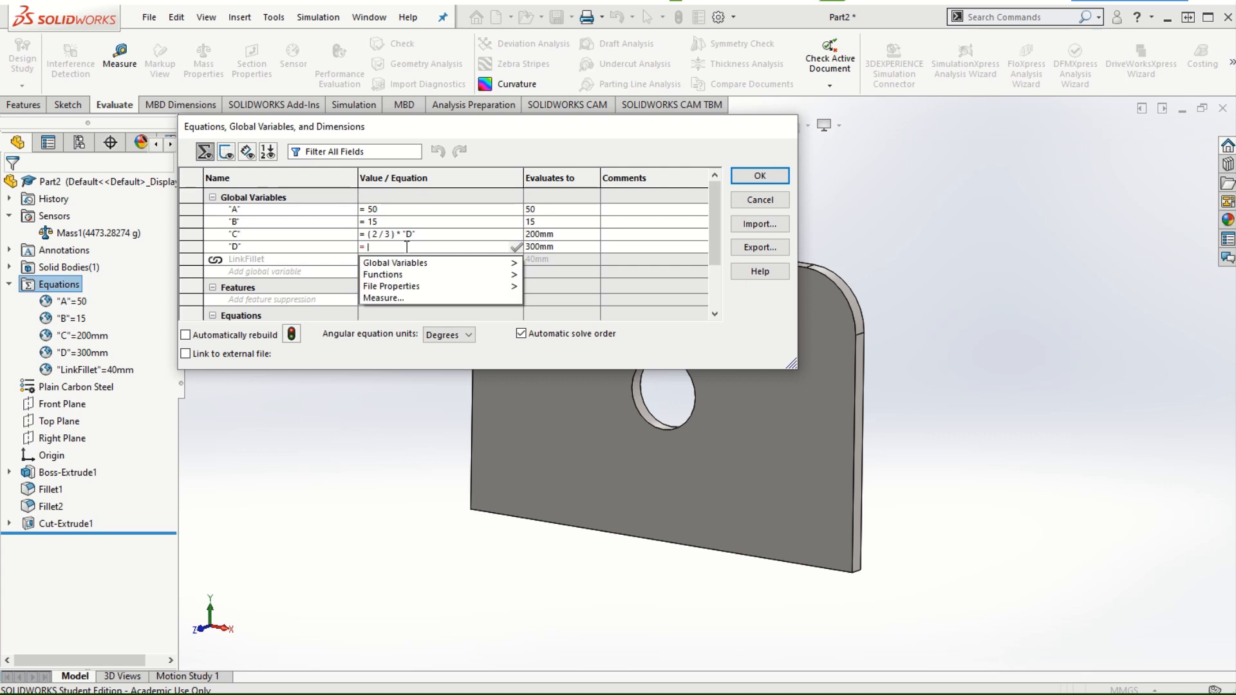
text(60)
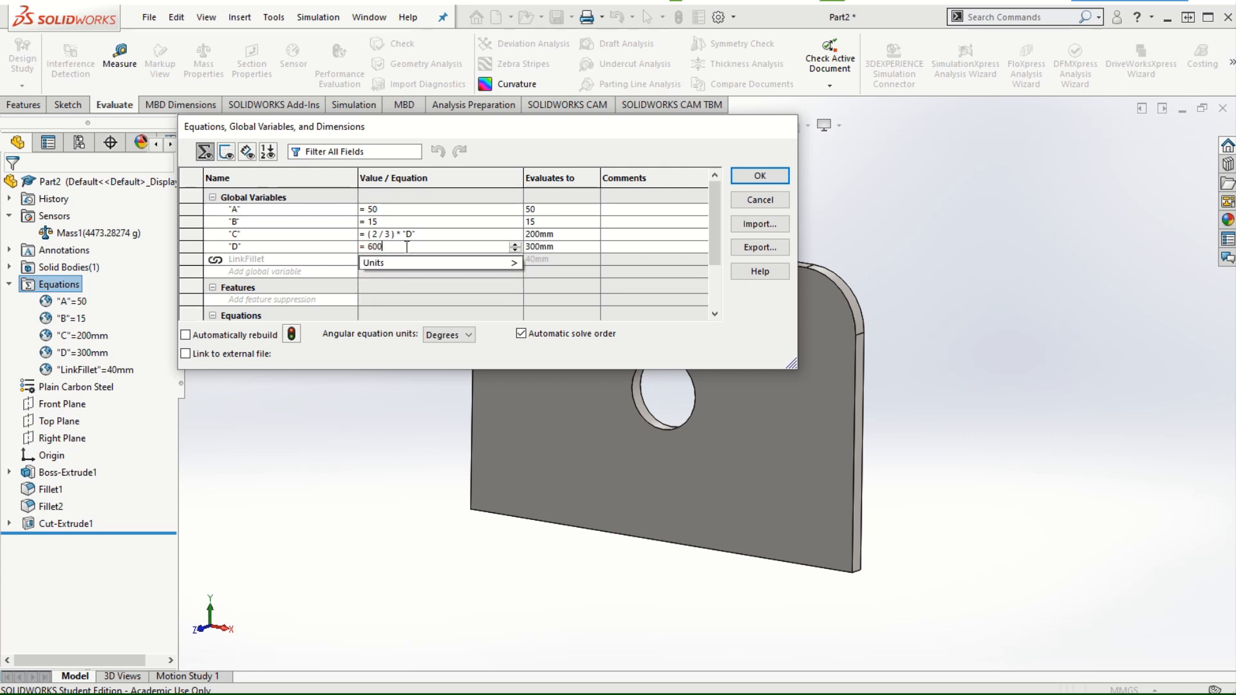
text(0)
mouse_move(451, 262)
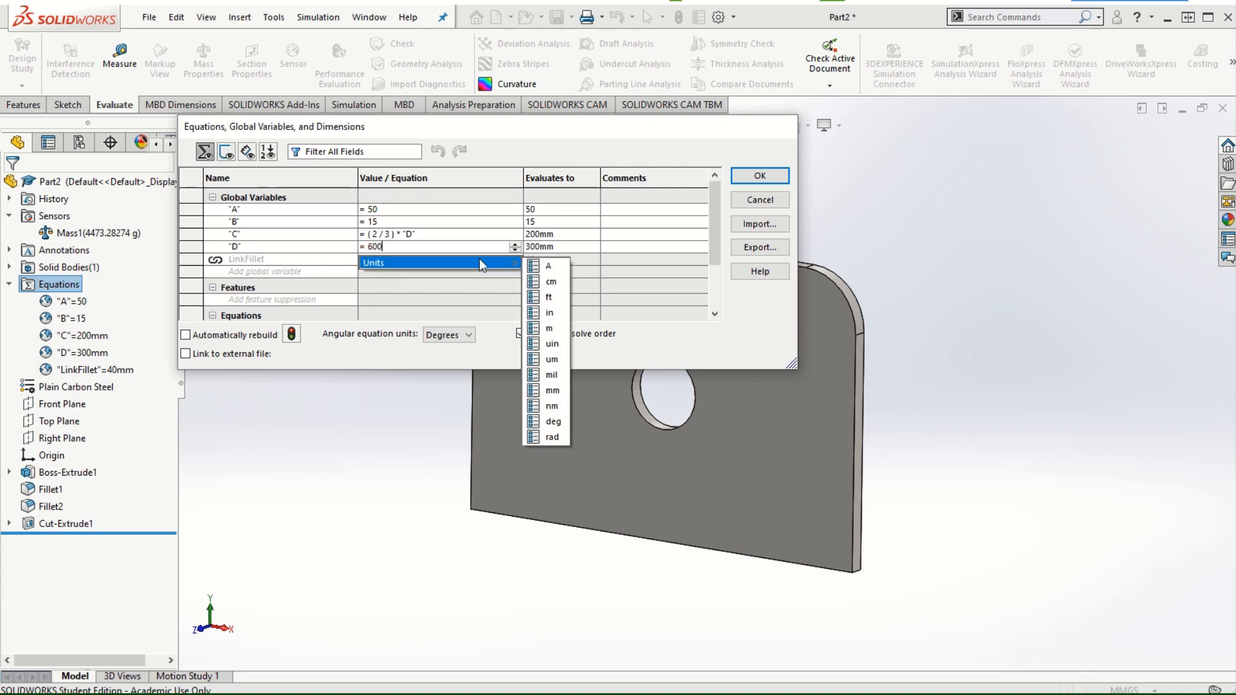
click(557, 399)
click(517, 248)
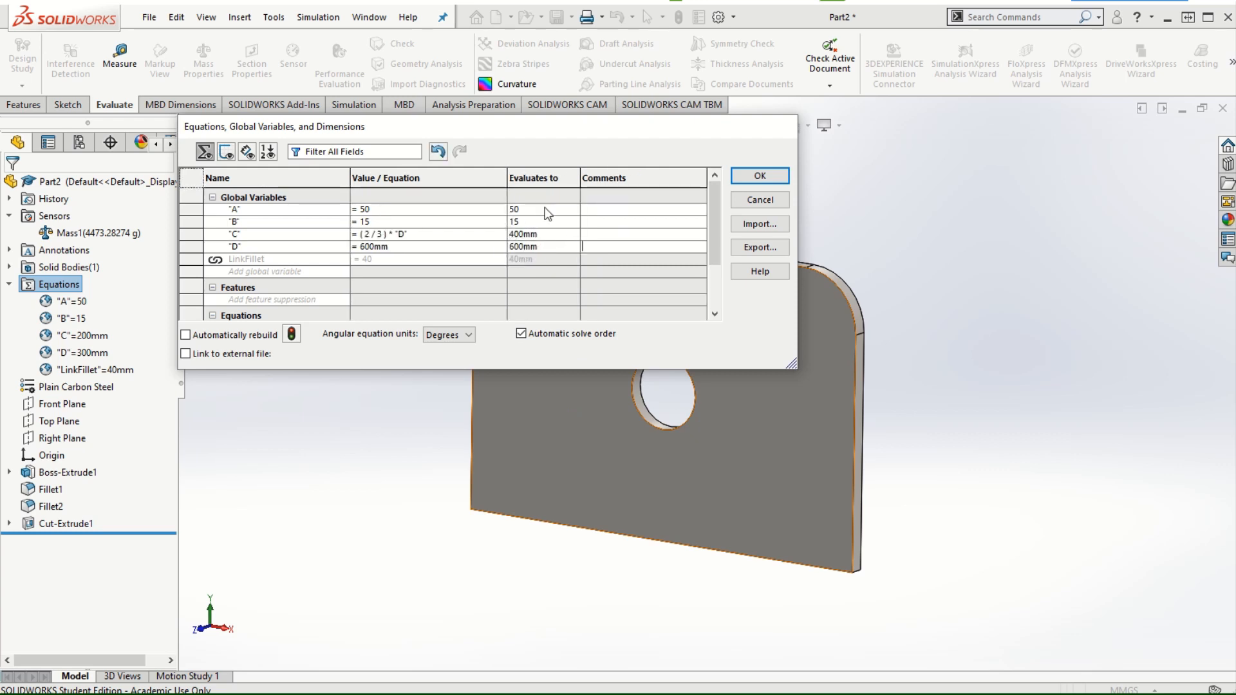
click(759, 176)
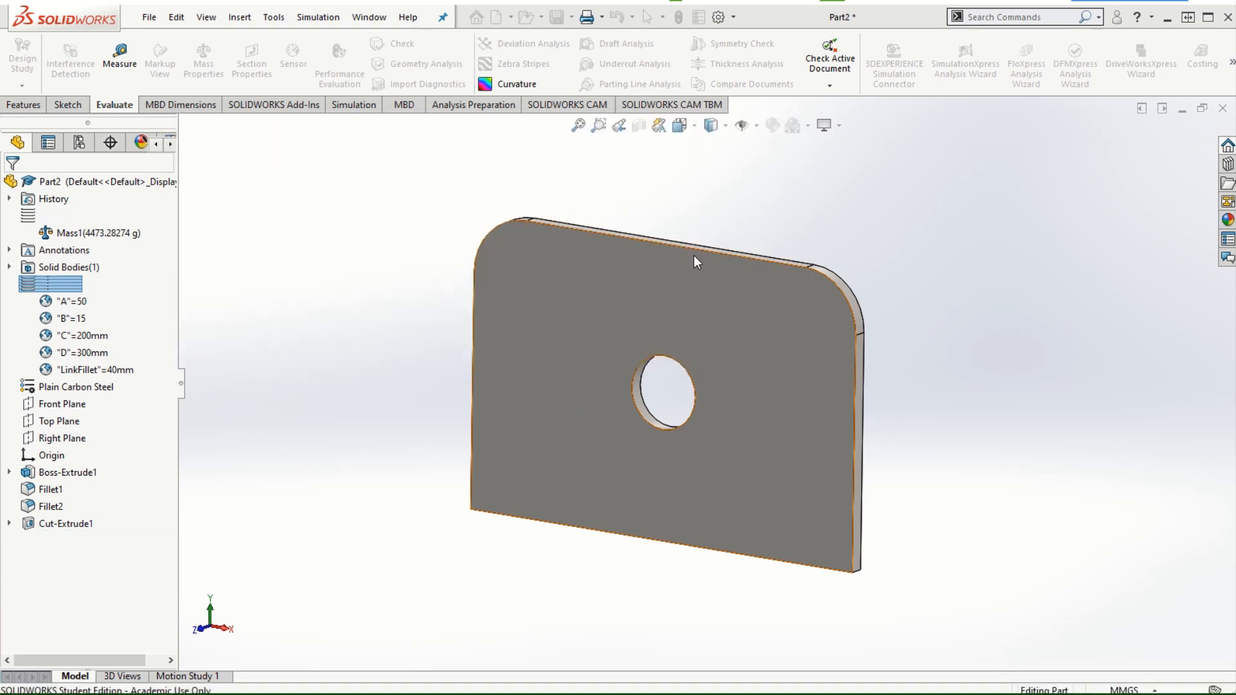
key(f)
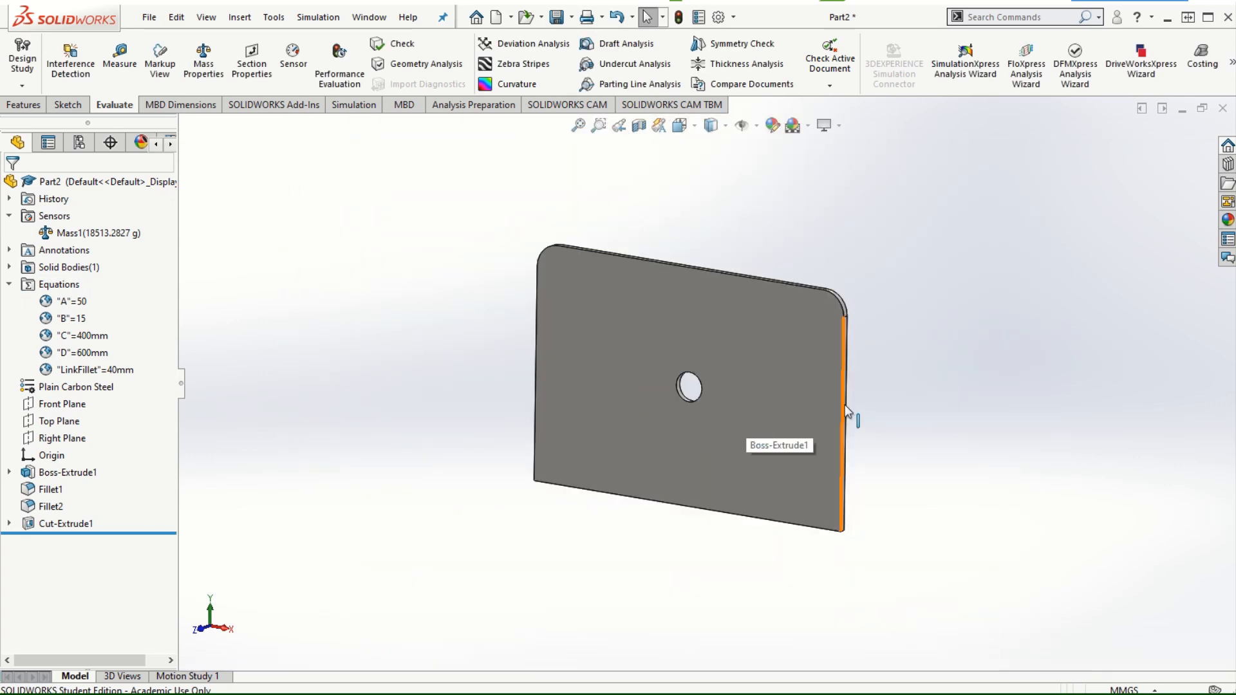